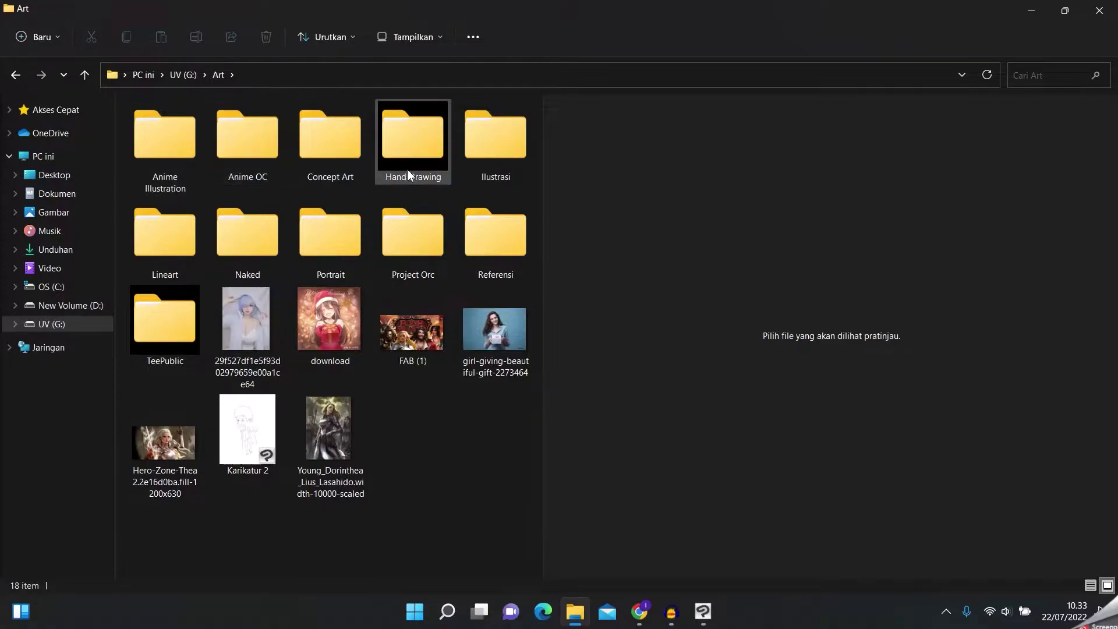
Open the Anime Sketch folder inside Hand Drawing and select the photo 20190316_094329.
{"action": "double_click", "coordinate": [405, 170]}
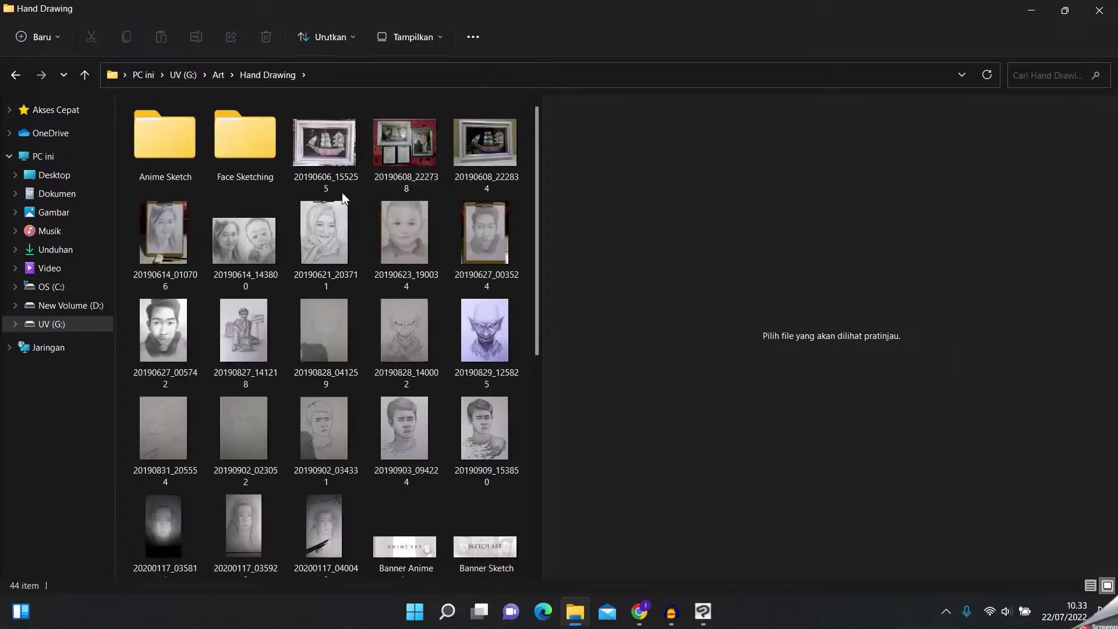
{"action": "double_click", "coordinate": [177, 158]}
{"action": "left_click", "coordinate": [323, 169]}
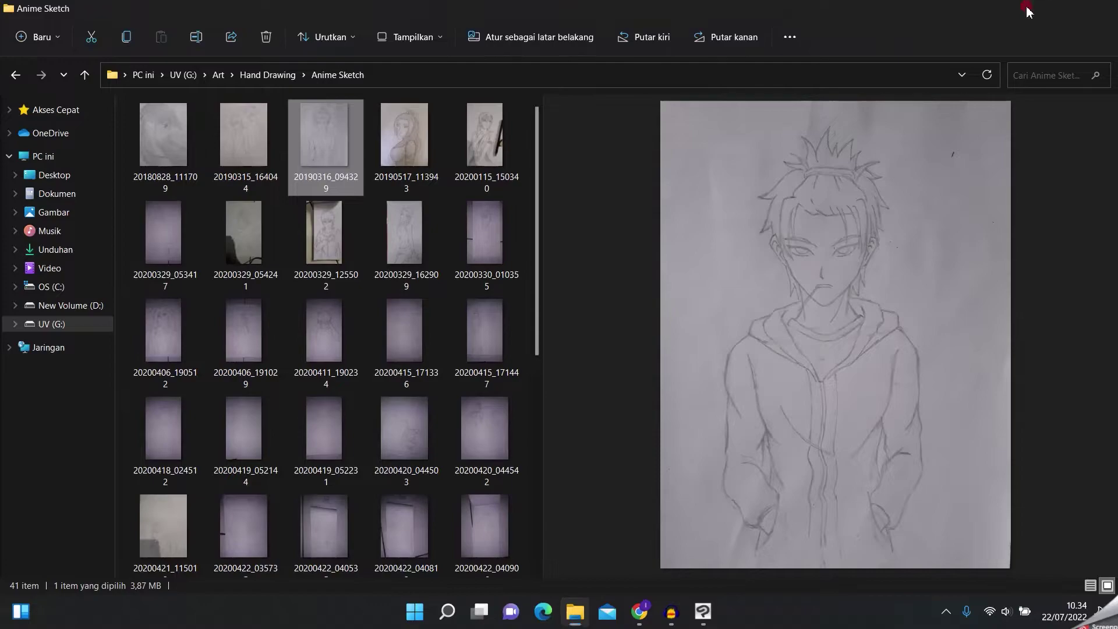
Switch to Clip Studio Paint and create a new 2000 x 2500 px illustration canvas at 300 dpi.
{"action": "left_click", "coordinate": [1031, 10]}
{"action": "right_click", "coordinate": [696, 218]}
{"action": "left_click", "coordinate": [767, 279]}
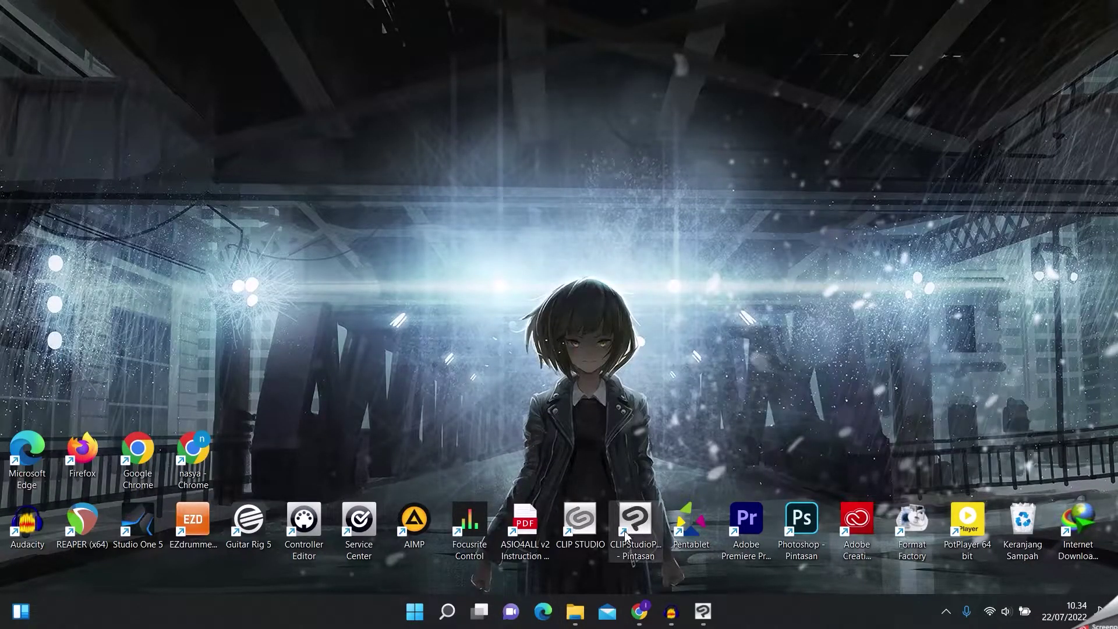
{"action": "mouse_move", "coordinate": [703, 611]}
{"action": "left_click", "coordinate": [701, 574]}
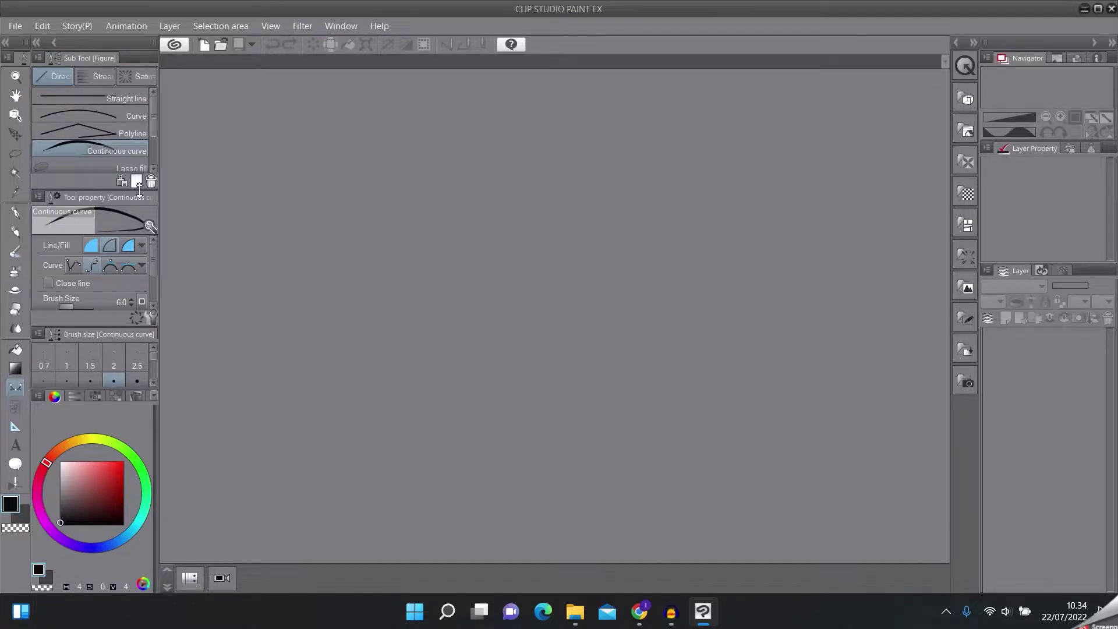
{"action": "left_click", "coordinate": [19, 27]}
{"action": "left_click", "coordinate": [29, 44]}
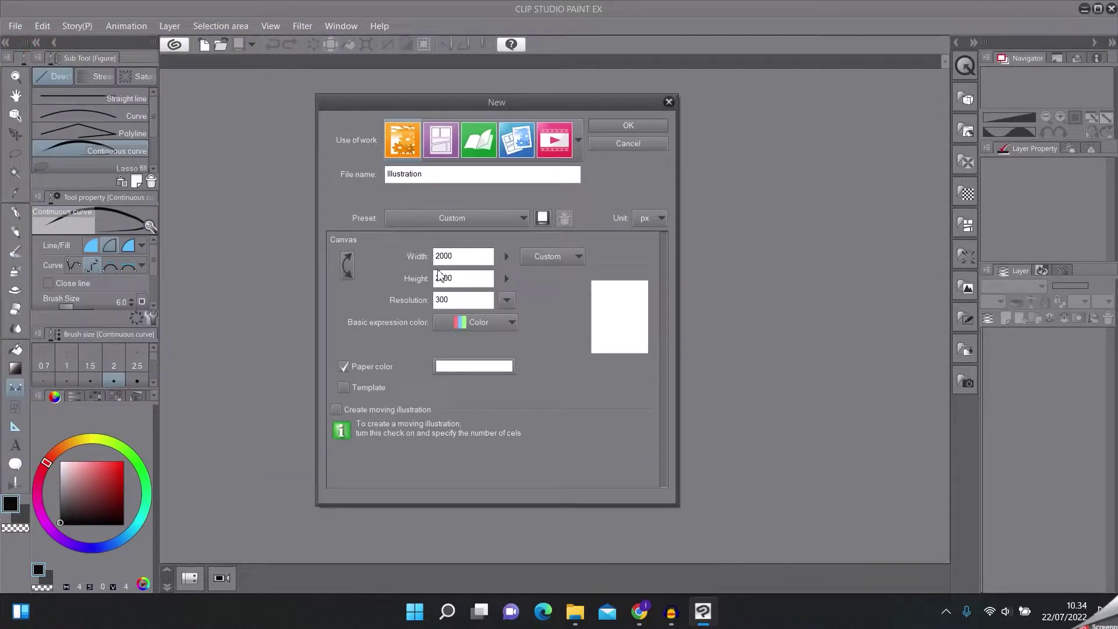
{"action": "left_click", "coordinate": [626, 127]}
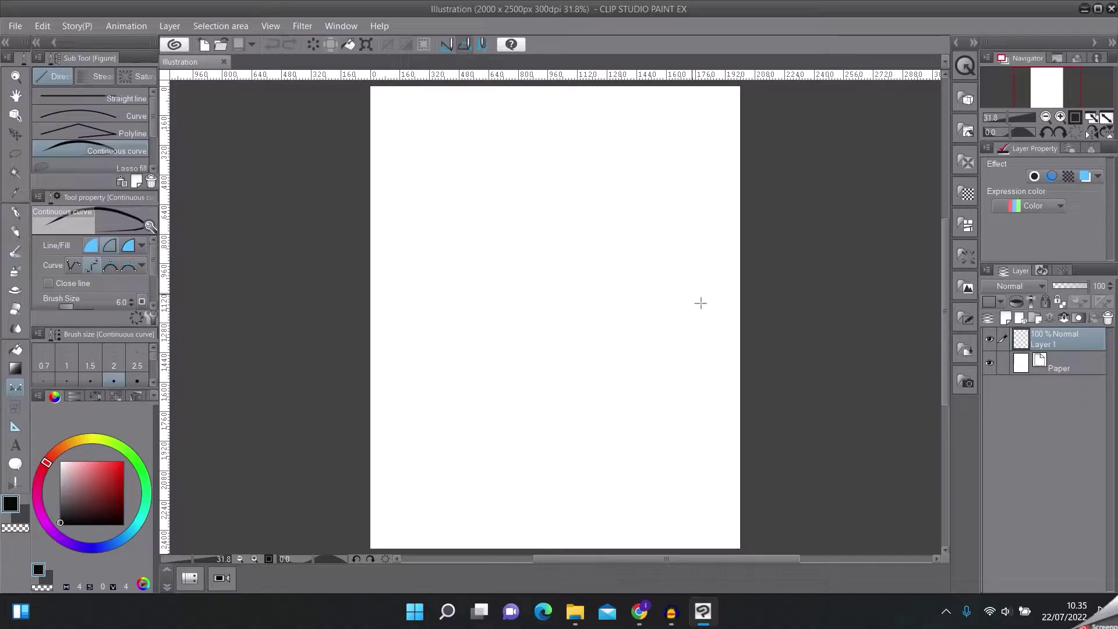
Bring the sketch photo 20190316_094329 from File Explorer into Clip Studio Paint and put the folder window away.
{"action": "left_click", "coordinate": [576, 611]}
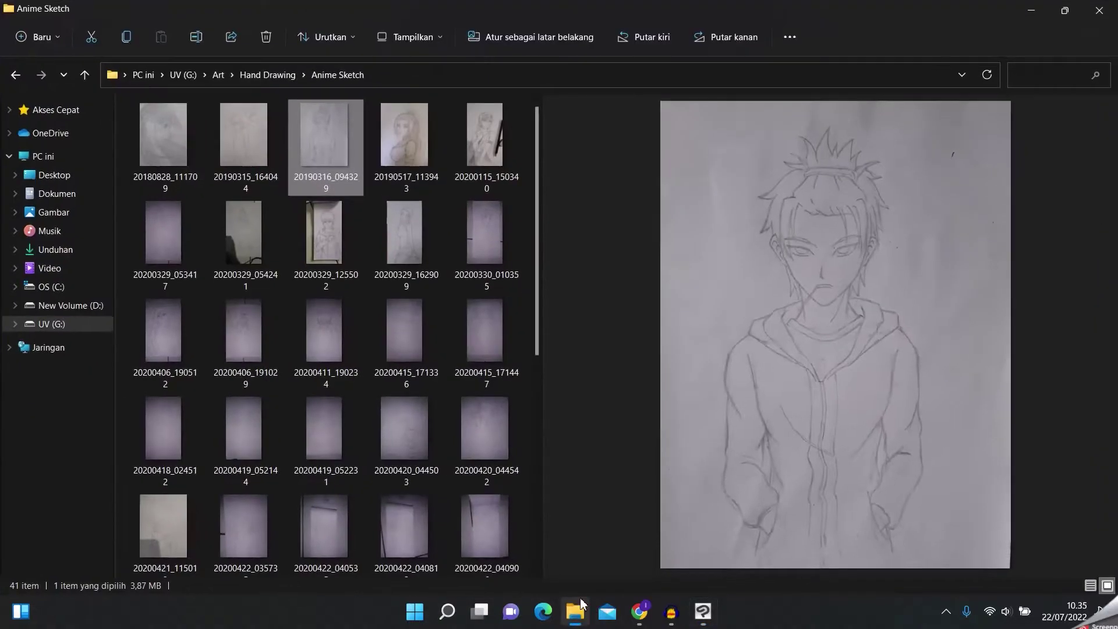
{"action": "left_click", "coordinate": [1064, 10]}
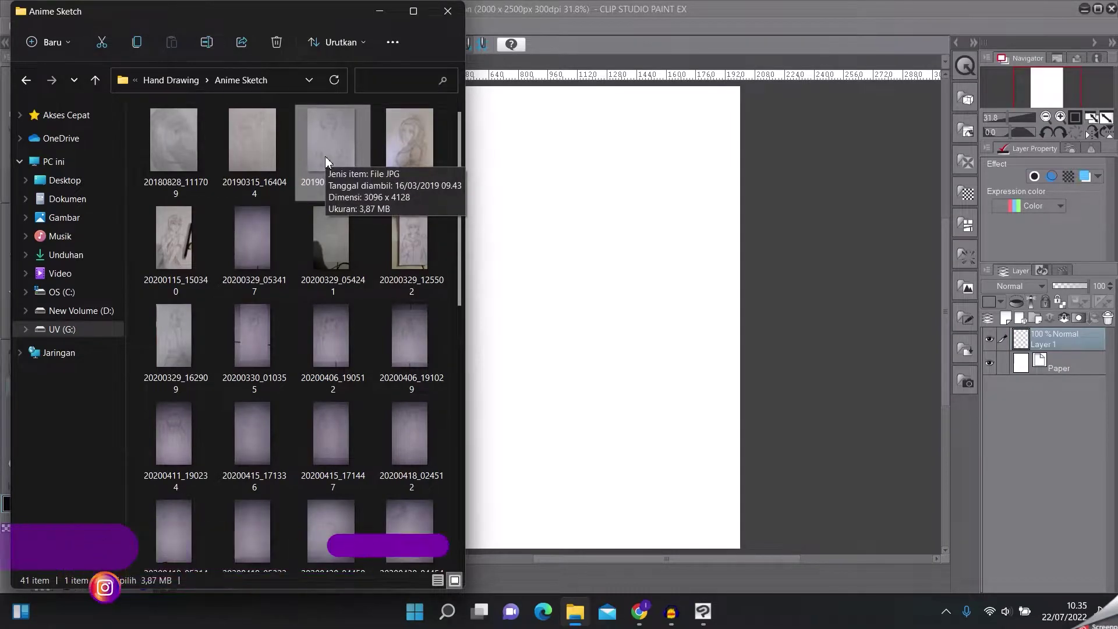
{"action": "left_click_drag", "start_coordinate": [662, 205], "coordinate": [659, 199]}
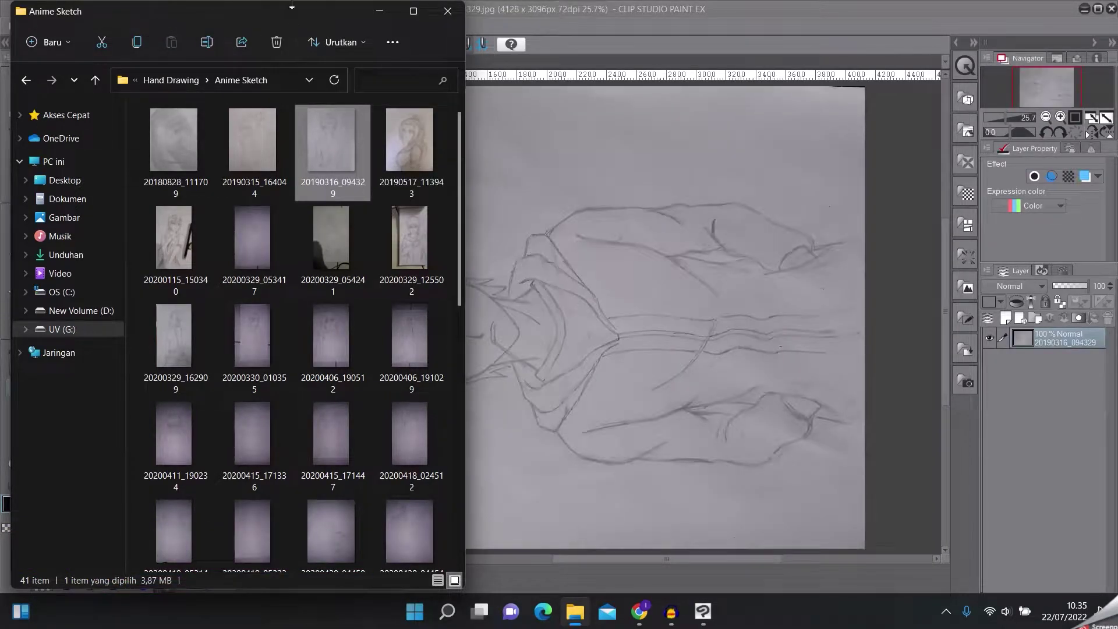
{"action": "left_click", "coordinate": [379, 10]}
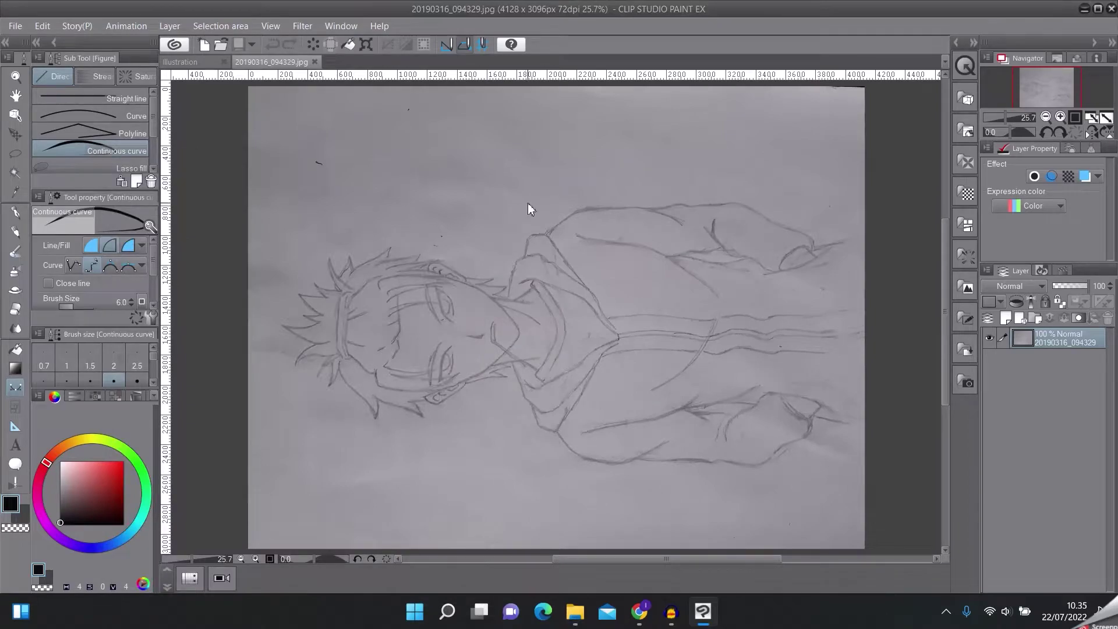
Paste the copied sketch photo into the Illustration canvas as a new layer.
{"action": "left_click", "coordinate": [180, 62]}
{"action": "key", "text": "ctrl+v"}
{"action": "scroll", "coordinate": [515, 268], "scroll_direction": "down", "scroll_amount": 4}
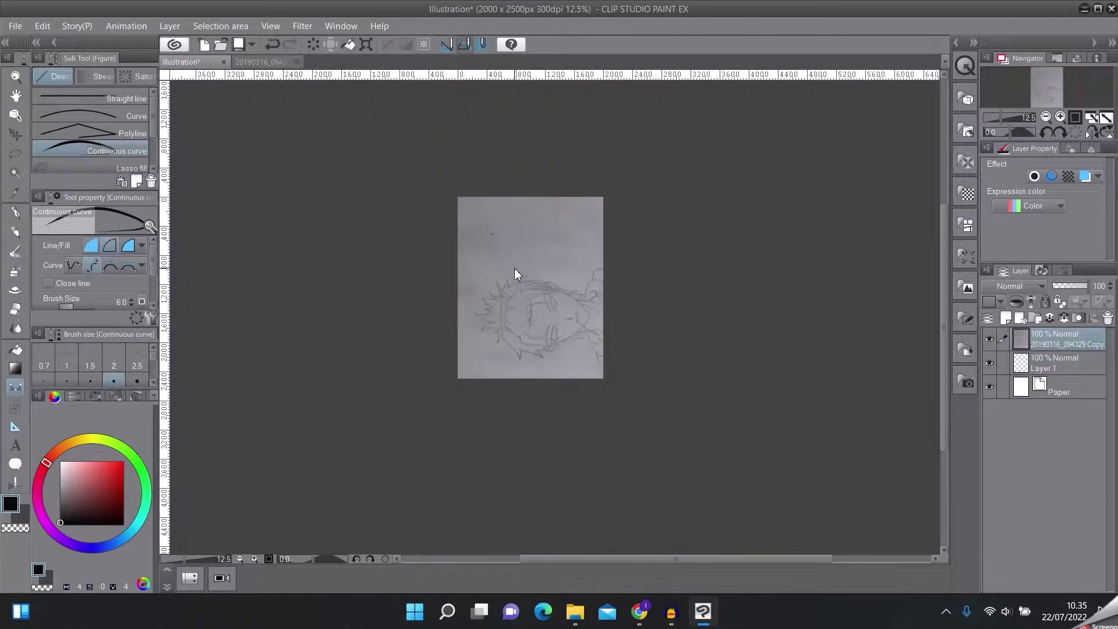
Rotate the pasted sketch upright, scale and position it to fill the canvas, and apply the transformation.
{"action": "key", "text": "ctrl+t"}
{"action": "left_click_drag", "start_coordinate": [705, 238], "coordinate": [681, 407]}
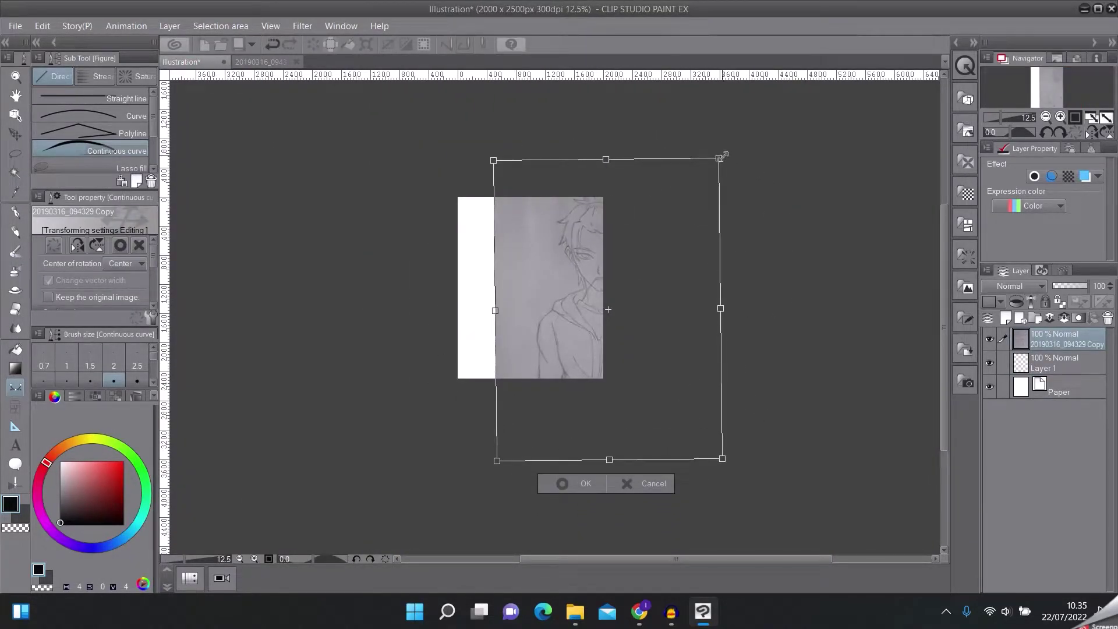
{"action": "left_click_drag", "start_coordinate": [721, 155], "coordinate": [656, 243]}
{"action": "left_click_drag", "start_coordinate": [532, 287], "coordinate": [494, 230]}
{"action": "scroll", "coordinate": [498, 233], "scroll_direction": "up", "scroll_amount": 2}
{"action": "mouse_move", "coordinate": [724, 137]}
{"action": "left_mouse_down"}
{"action": "mouse_move", "coordinate": [707, 150]}
{"action": "mouse_move", "coordinate": [715, 141]}
{"action": "left_mouse_up"}
{"action": "left_click_drag", "start_coordinate": [608, 309], "coordinate": [607, 312]}
{"action": "left_click_drag", "start_coordinate": [716, 144], "coordinate": [710, 150]}
{"action": "key", "text": "Return"}
{"action": "scroll", "coordinate": [622, 368], "scroll_direction": "up", "scroll_amount": 1}
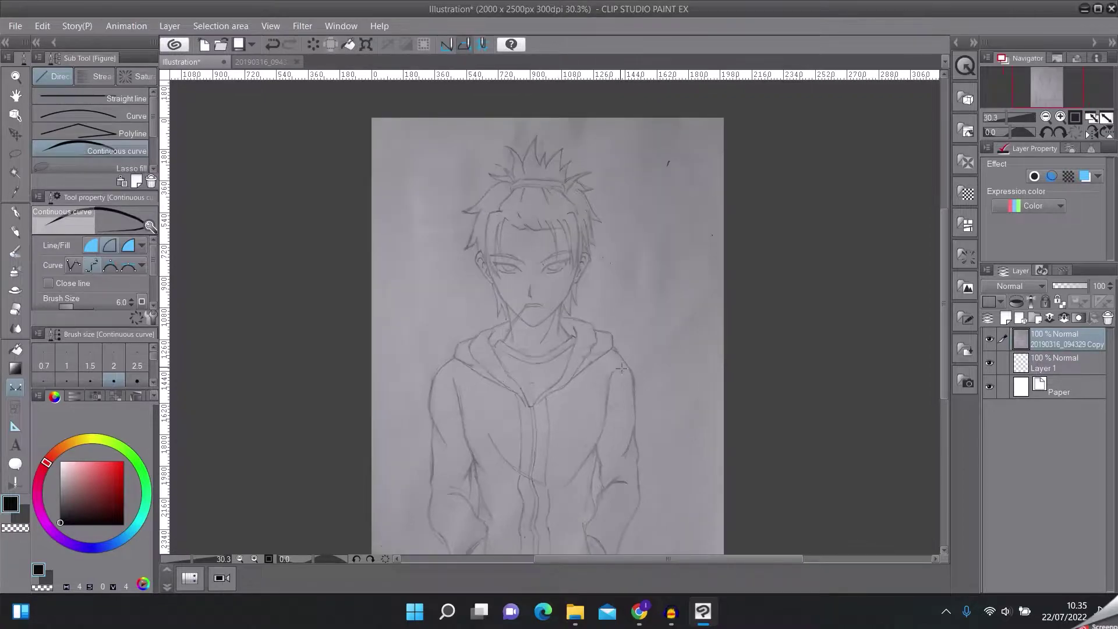
{"action": "scroll", "coordinate": [622, 368], "scroll_direction": "down", "scroll_amount": 1}
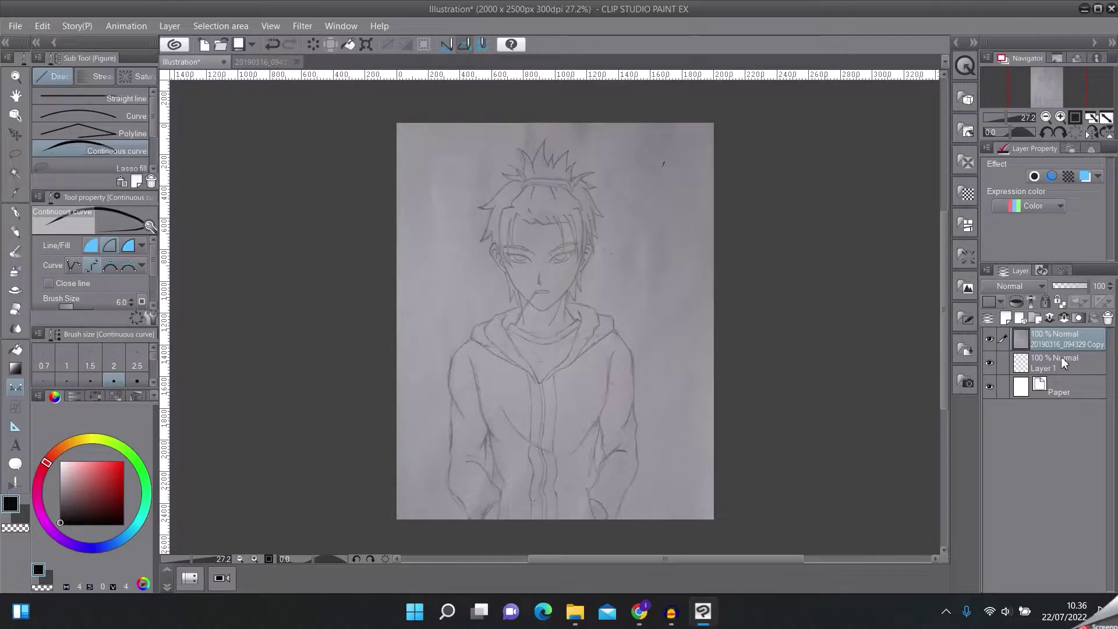
Move Layer 1 above the sketch layer, lower the sketch layer's opacity to 63%, and make Layer 1 active.
{"action": "left_click", "coordinate": [1060, 371]}
{"action": "left_click_drag", "start_coordinate": [1064, 367], "coordinate": [1060, 338]}
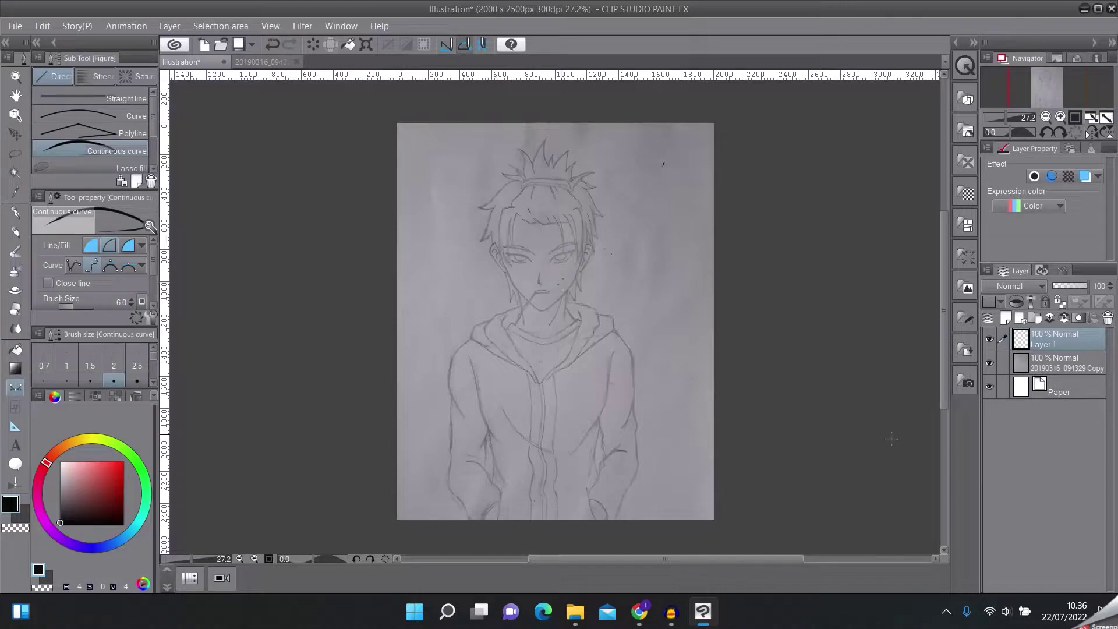
{"action": "left_click", "coordinate": [1050, 361]}
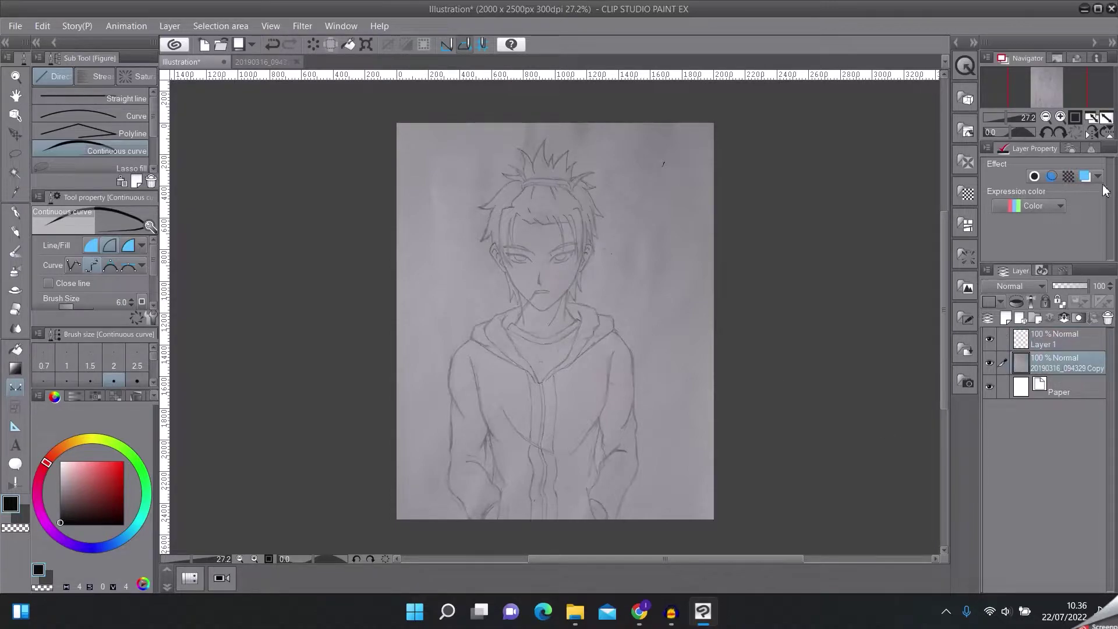
{"action": "left_click_drag", "start_coordinate": [1089, 287], "coordinate": [1077, 289]}
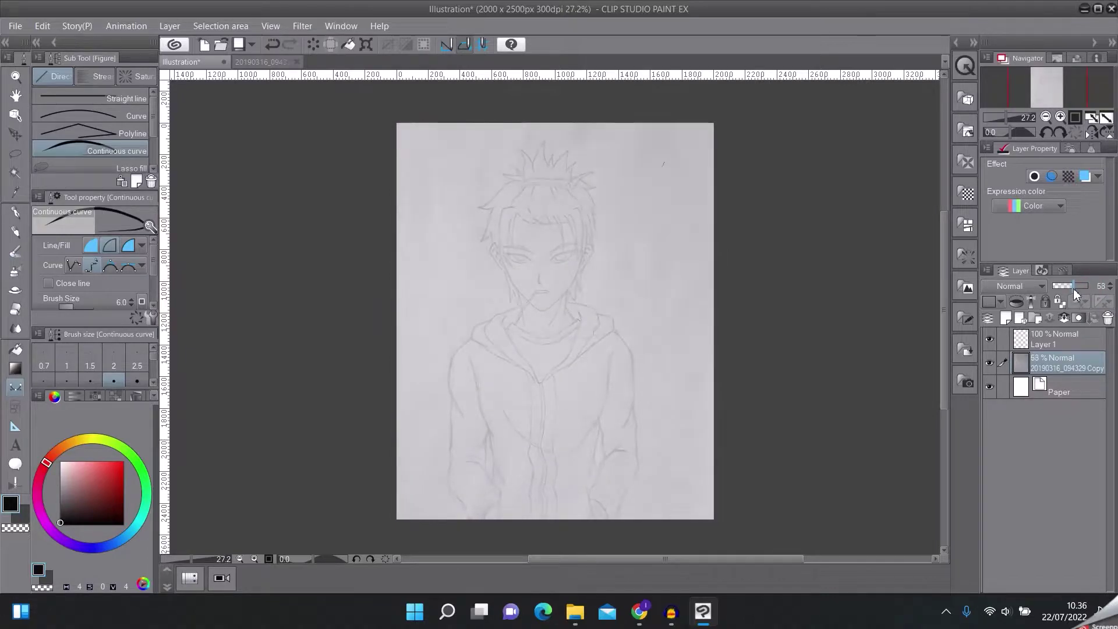
{"action": "left_click", "coordinate": [1037, 341]}
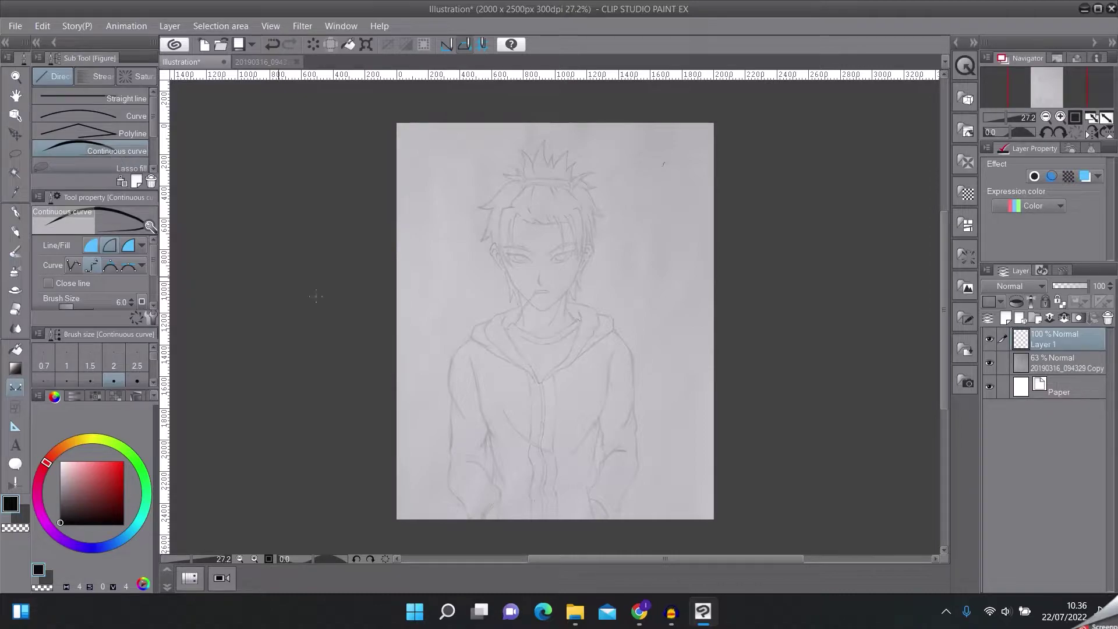
Try tracing the character's jawline with the Continuous curve tool and undo the line.
{"action": "scroll", "coordinate": [402, 236], "scroll_direction": "up", "scroll_amount": 3}
{"action": "scroll", "coordinate": [495, 322], "scroll_direction": "down", "scroll_amount": 1}
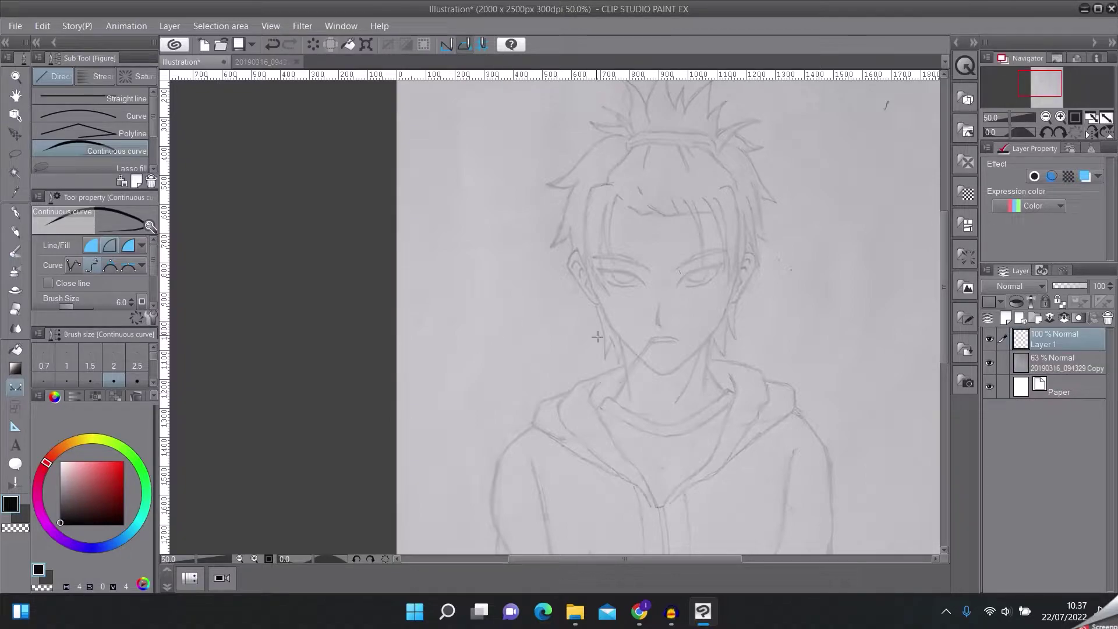
{"action": "scroll", "coordinate": [600, 315], "scroll_direction": "up", "scroll_amount": 1}
{"action": "mouse_move", "coordinate": [599, 295]}
{"action": "left_mouse_down"}
{"action": "mouse_move", "coordinate": [612, 336]}
{"action": "mouse_move", "coordinate": [645, 373]}
{"action": "left_mouse_up"}
{"action": "double_click", "coordinate": [661, 382]}
{"action": "key", "text": "ctrl+z"}
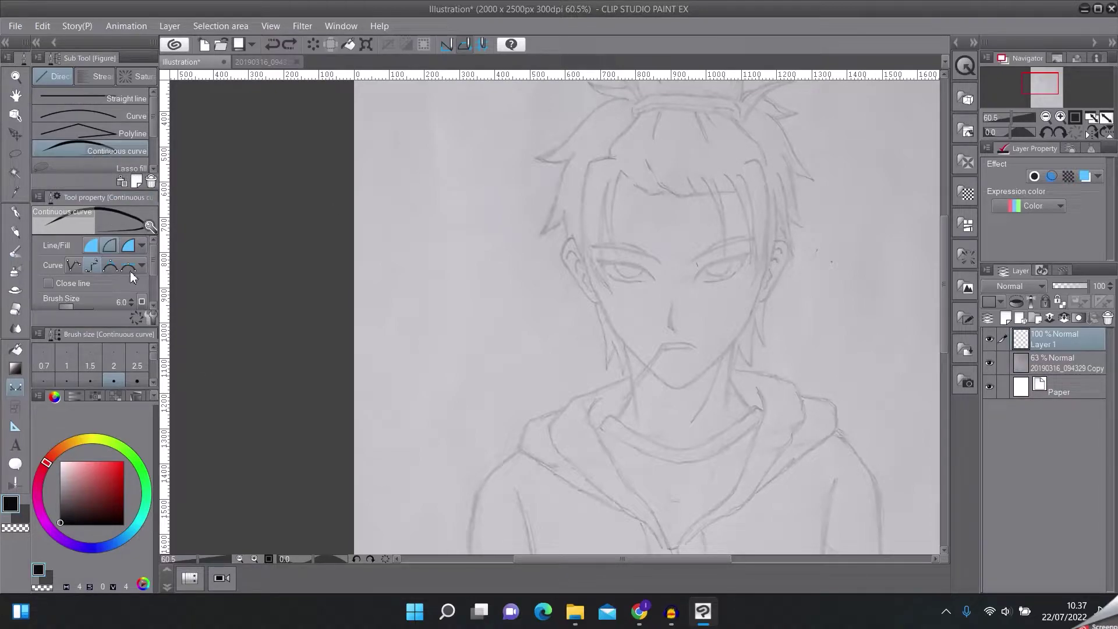
Turn off both the Starting and Ending effects in the Continuous curve's detailed settings.
{"action": "left_click", "coordinate": [149, 320]}
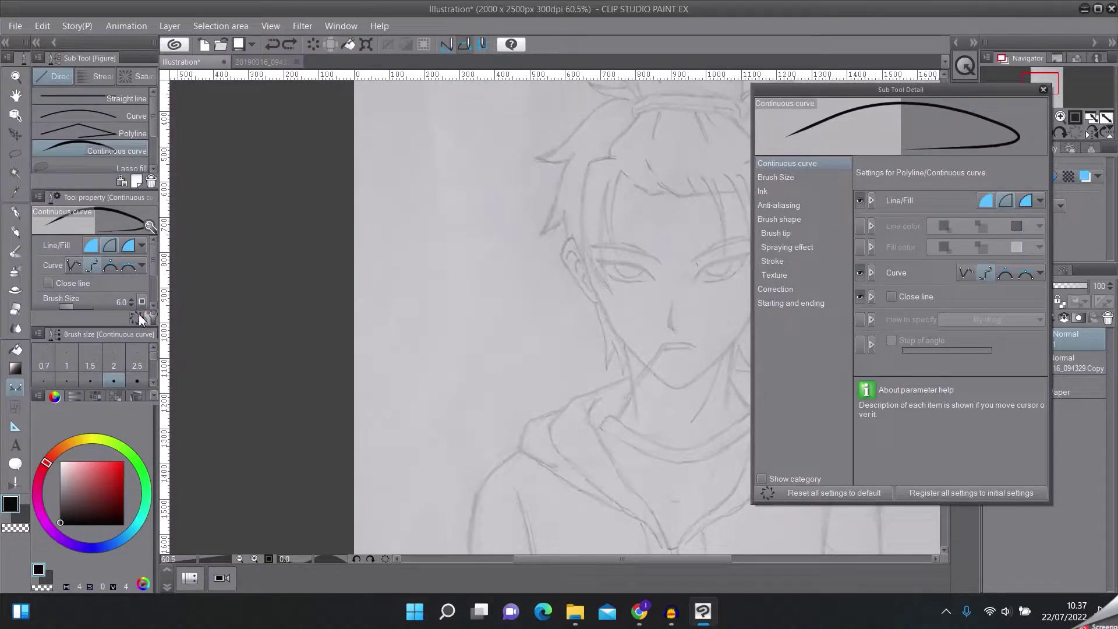
{"action": "left_click", "coordinate": [777, 305]}
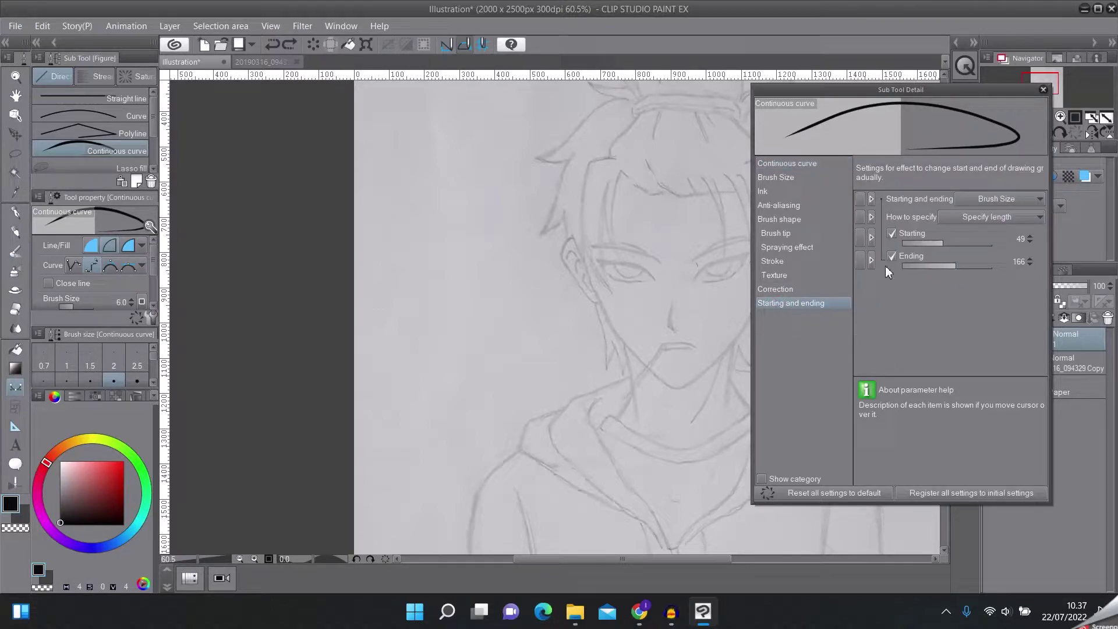
{"action": "left_click", "coordinate": [891, 234]}
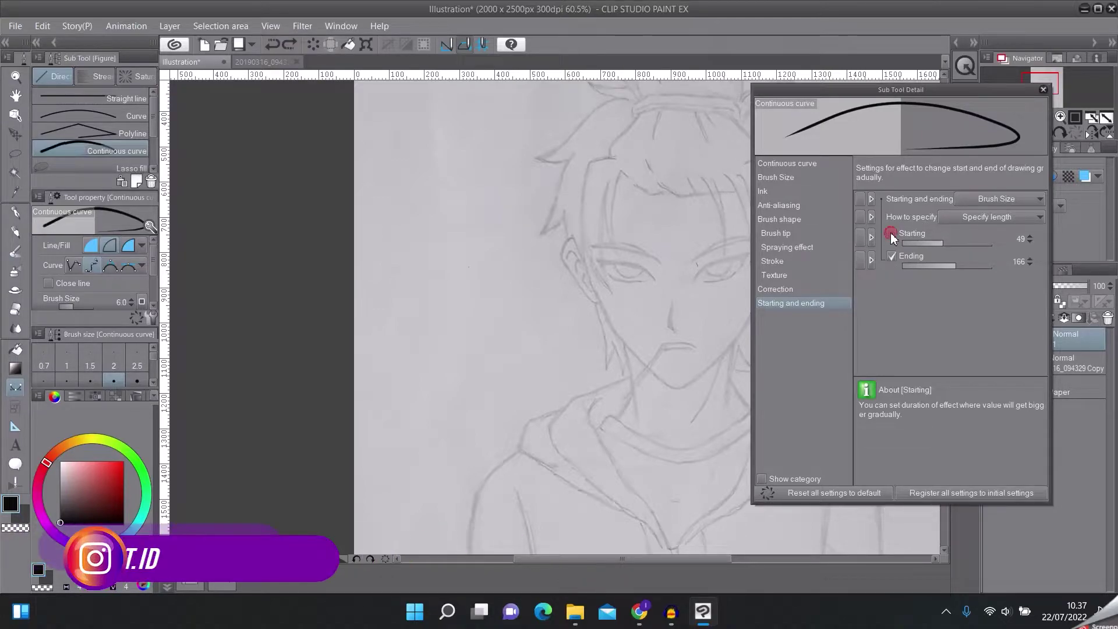
{"action": "left_click", "coordinate": [892, 256]}
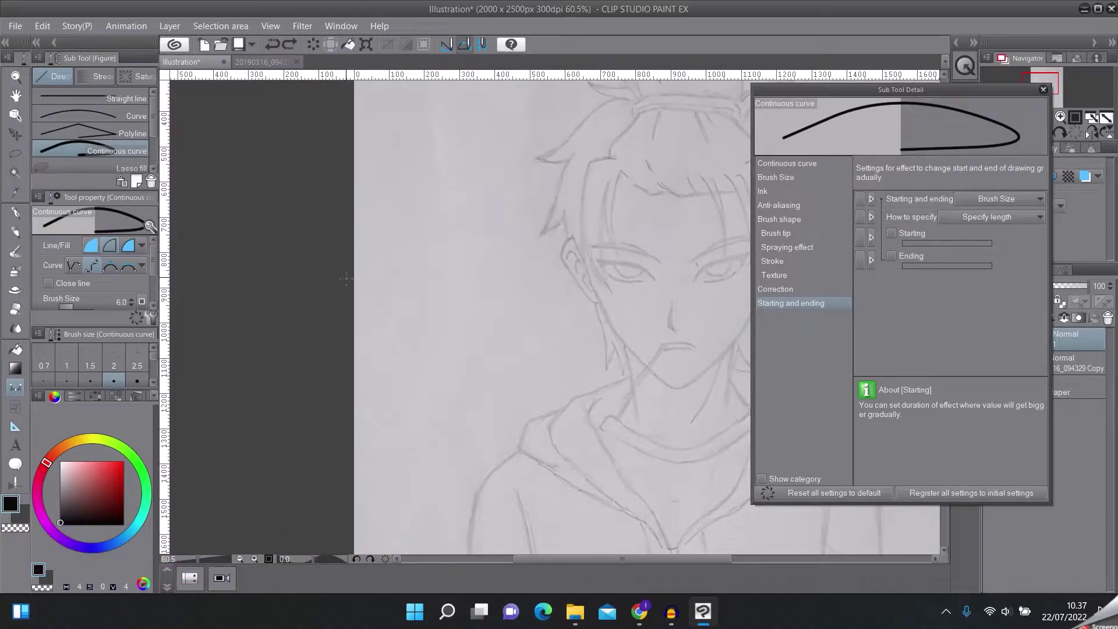
Draw an angled test line without tapered ends in the empty area beside the character and undo it.
{"action": "left_click", "coordinate": [437, 192]}
{"action": "left_click", "coordinate": [463, 274]}
{"action": "left_click", "coordinate": [511, 289]}
{"action": "double_click", "coordinate": [452, 317]}
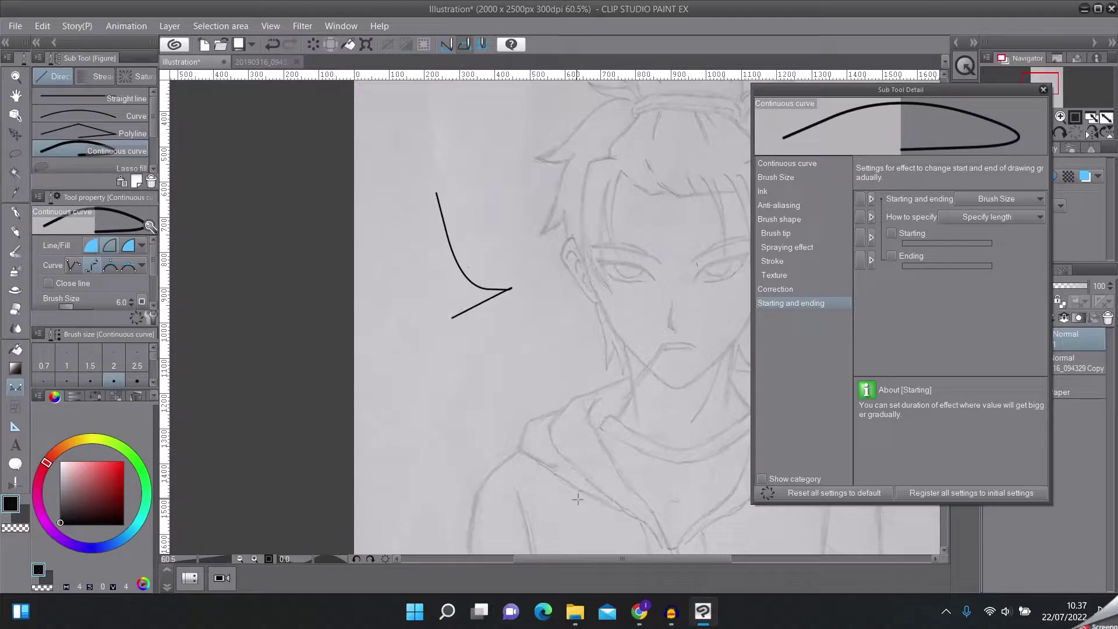
{"action": "key", "text": "ctrl+z"}
Draw a thicker test curve at brush size 19.7 beside the character and undo it.
{"action": "left_click", "coordinate": [427, 167]}
{"action": "left_click", "coordinate": [446, 260]}
{"action": "double_click", "coordinate": [511, 291]}
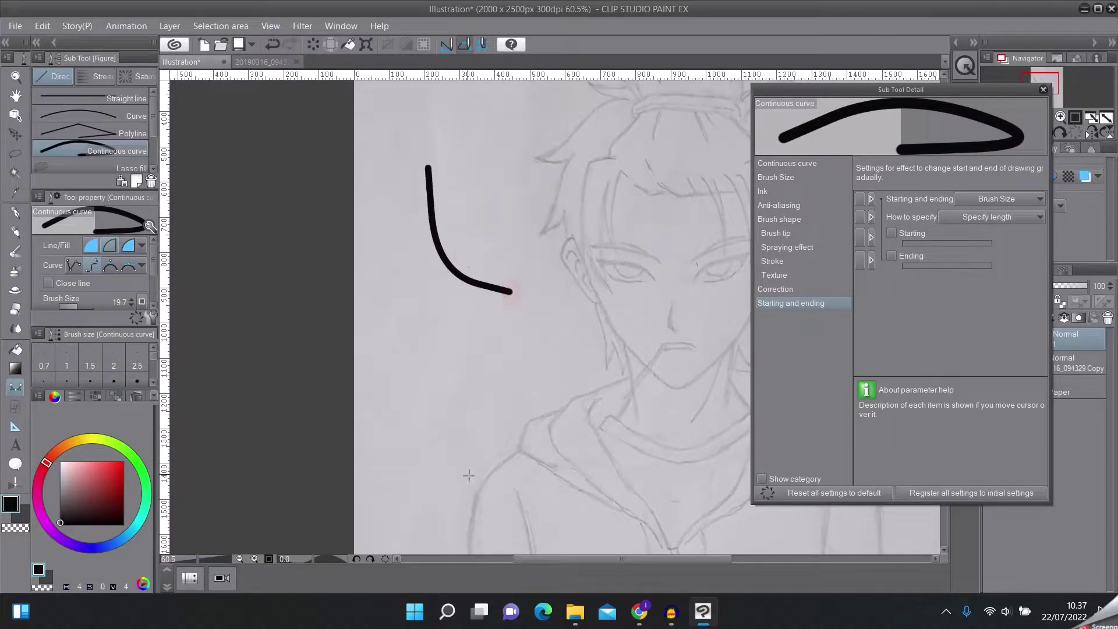
{"action": "key", "text": "ctrl+z"}
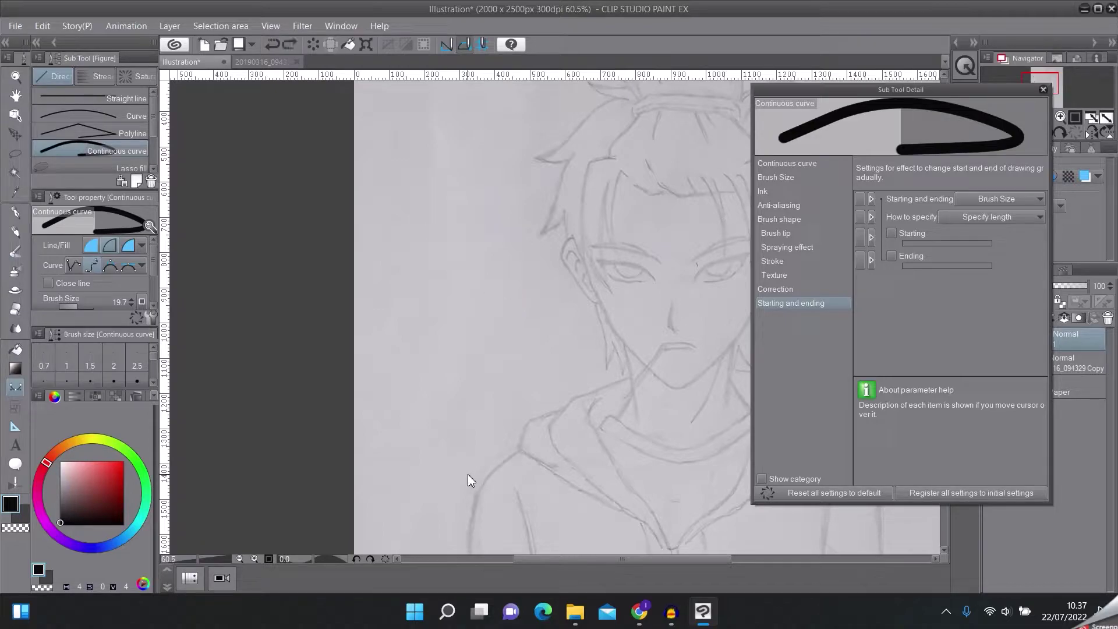
Re-enable the Starting and Ending effects, set Starting to 65 and Ending to 195, and close the detailed settings.
{"action": "left_click", "coordinate": [892, 256]}
{"action": "left_click", "coordinate": [892, 233]}
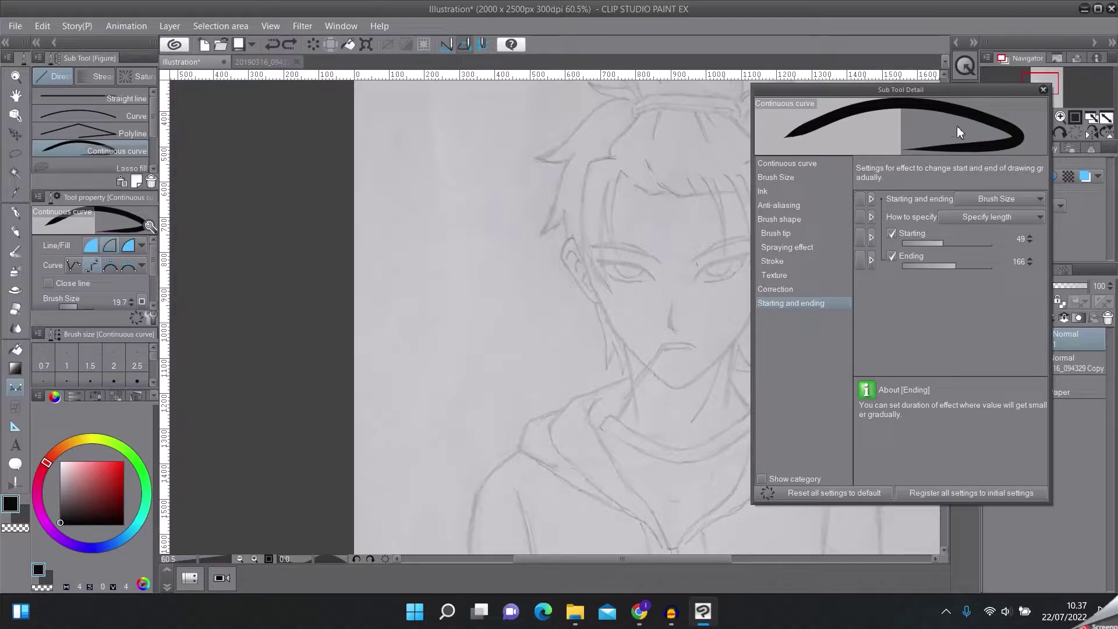
{"action": "left_click_drag", "start_coordinate": [954, 262], "coordinate": [967, 260]}
{"action": "left_click", "coordinate": [891, 235]}
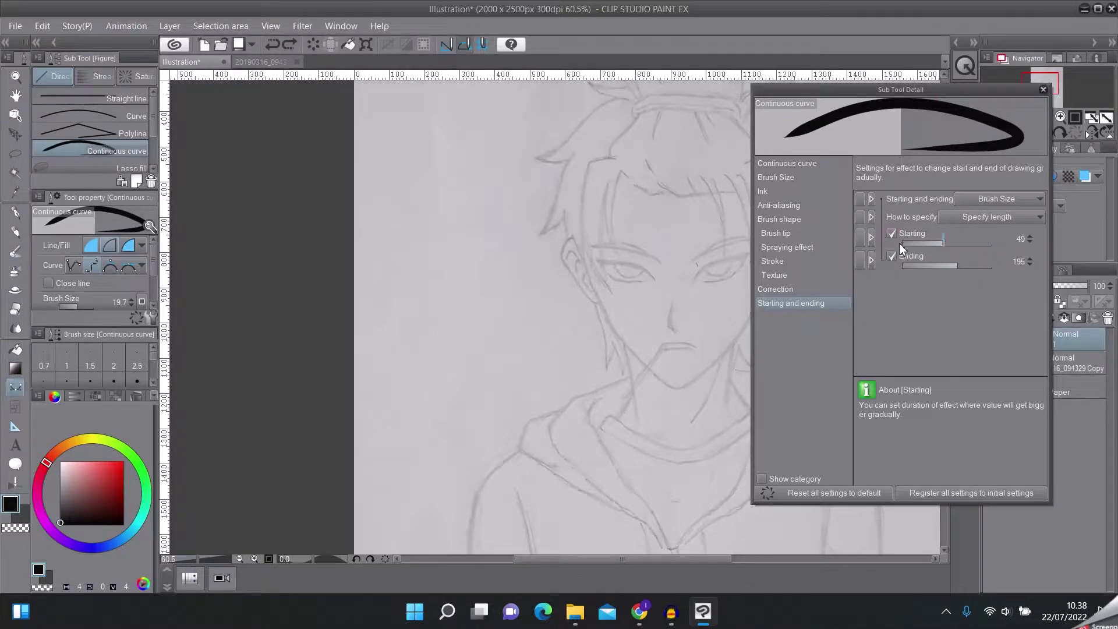
{"action": "left_click_drag", "start_coordinate": [934, 242], "coordinate": [946, 238]}
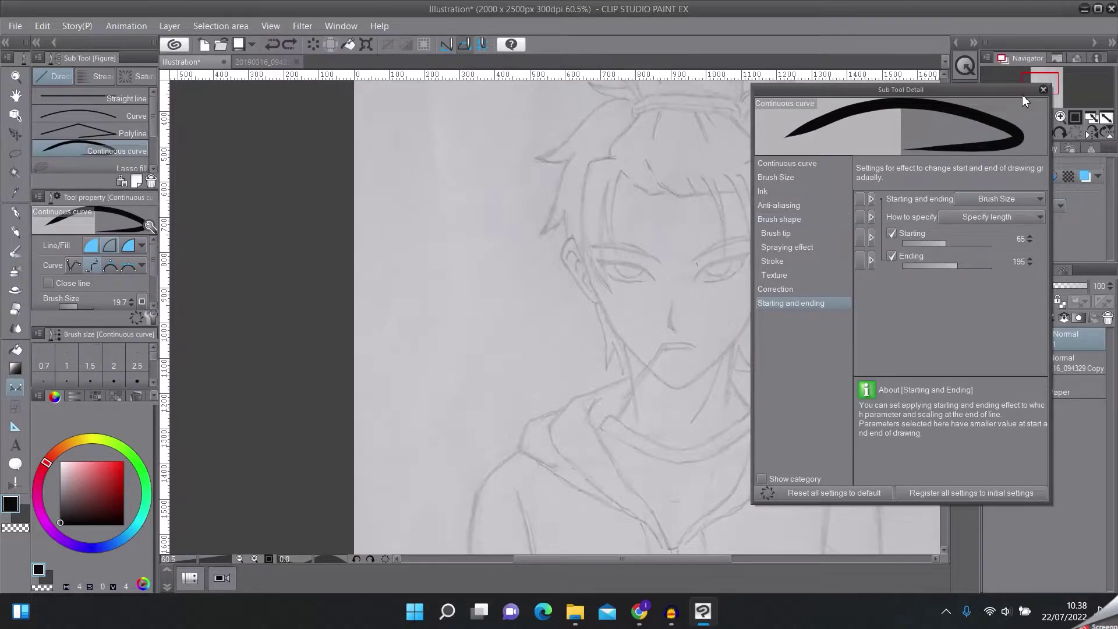
{"action": "left_click", "coordinate": [1043, 90]}
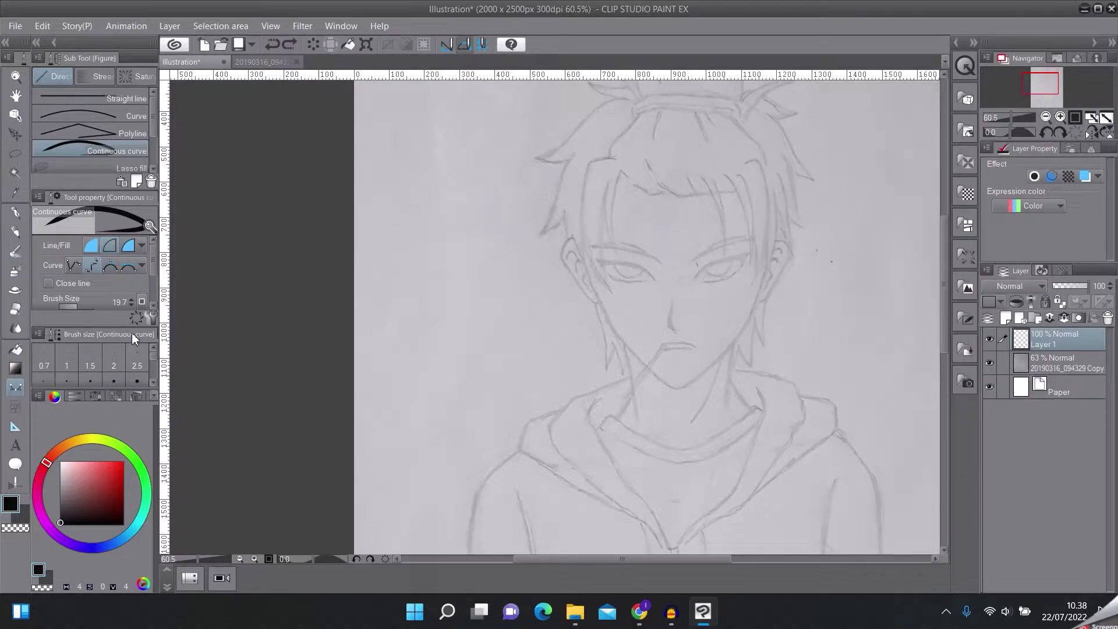
Set the Continuous curve brush size to 5.3, draw a short test curve beside the character and undo it.
{"action": "left_click_drag", "start_coordinate": [78, 307], "coordinate": [72, 307]}
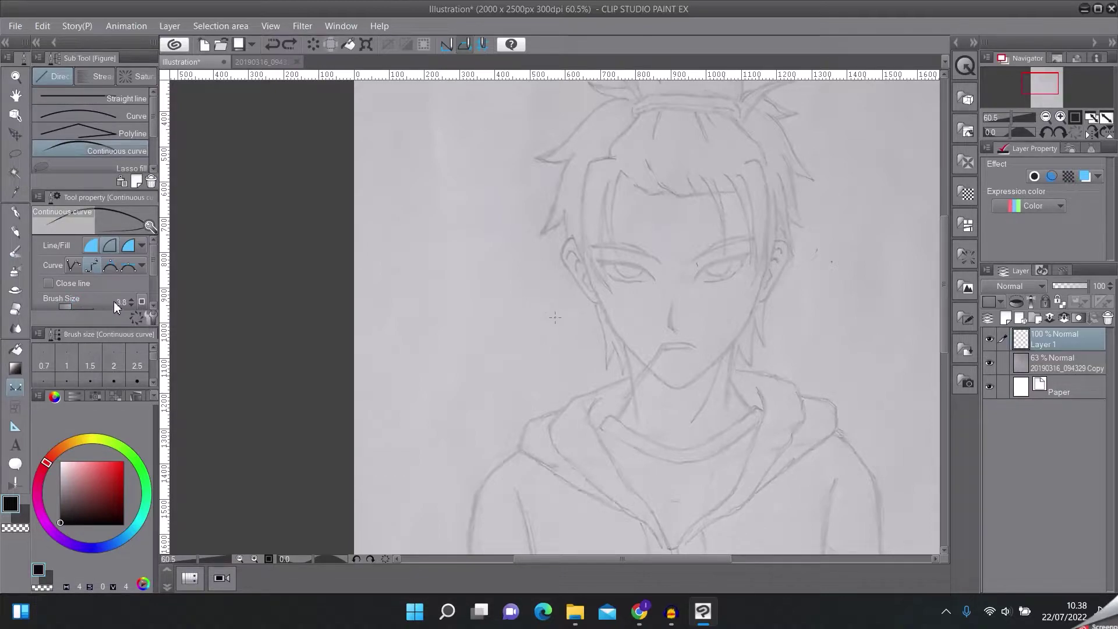
{"action": "left_click_drag", "start_coordinate": [71, 309], "coordinate": [73, 309]}
{"action": "left_click", "coordinate": [420, 261]}
{"action": "left_click", "coordinate": [454, 340]}
{"action": "double_click", "coordinate": [464, 339]}
{"action": "key", "text": "ctrl+z"}
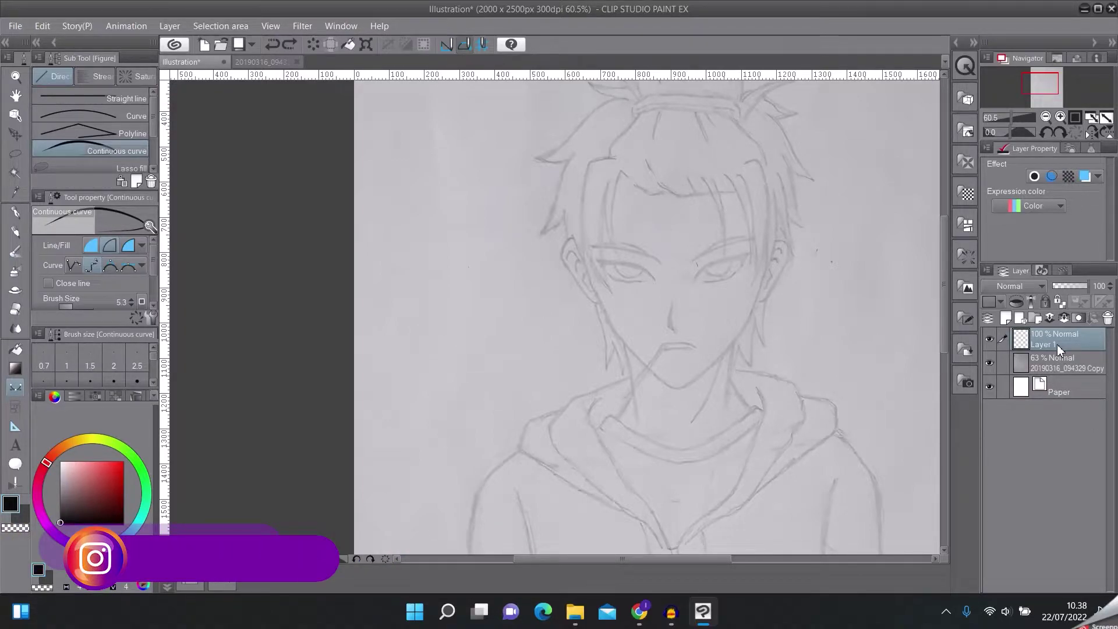
{"action": "left_click_drag", "start_coordinate": [613, 560], "coordinate": [650, 561]}
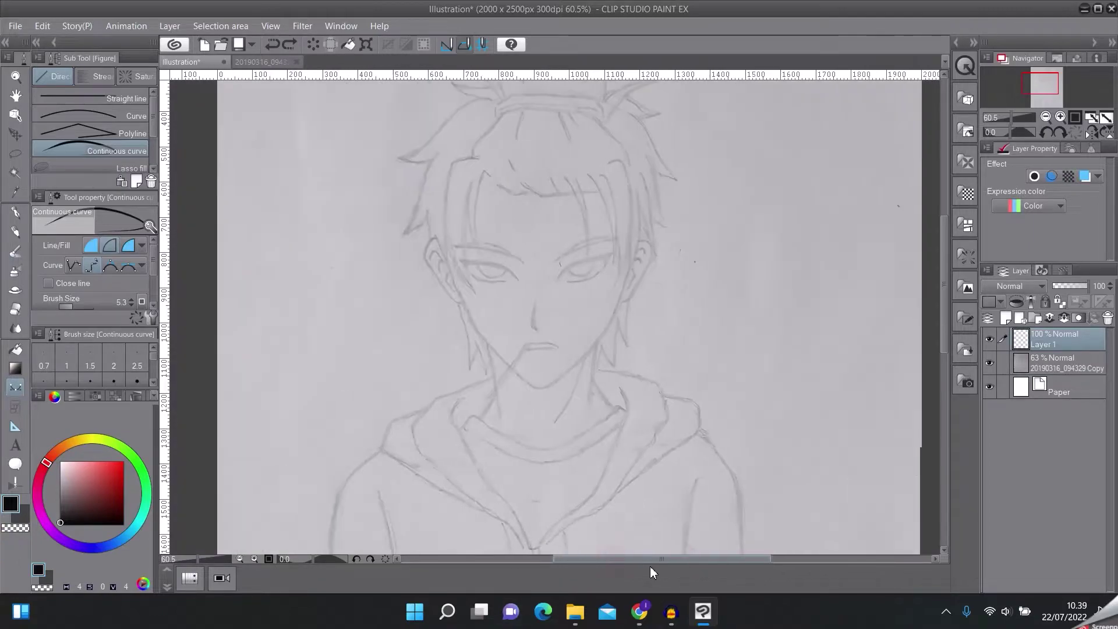
{"action": "left_click_drag", "start_coordinate": [944, 333], "coordinate": [944, 305]}
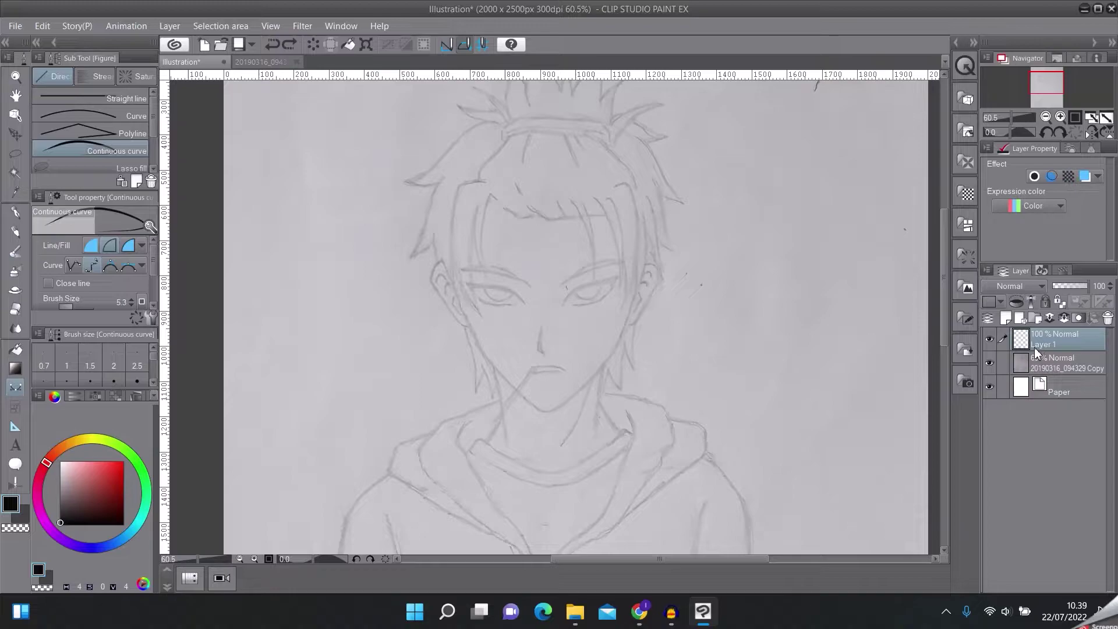
Add a new vector layer, delete the raster layer Layer 1, and make the vector layer the active one.
{"action": "left_click", "coordinate": [1020, 320]}
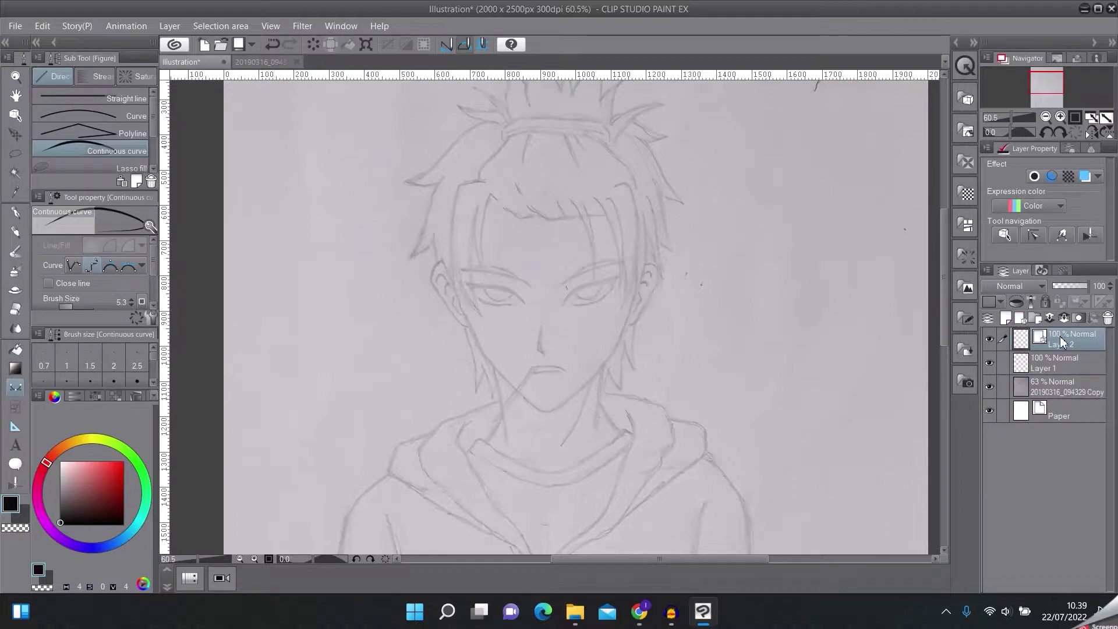
{"action": "right_click", "coordinate": [1056, 363]}
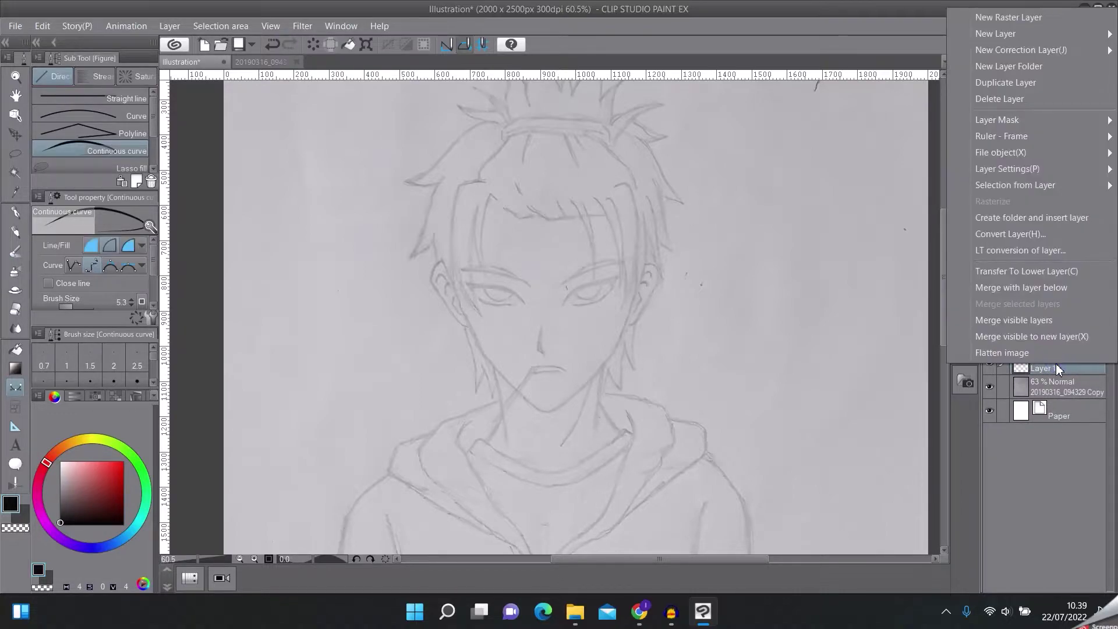
{"action": "left_click", "coordinate": [995, 100]}
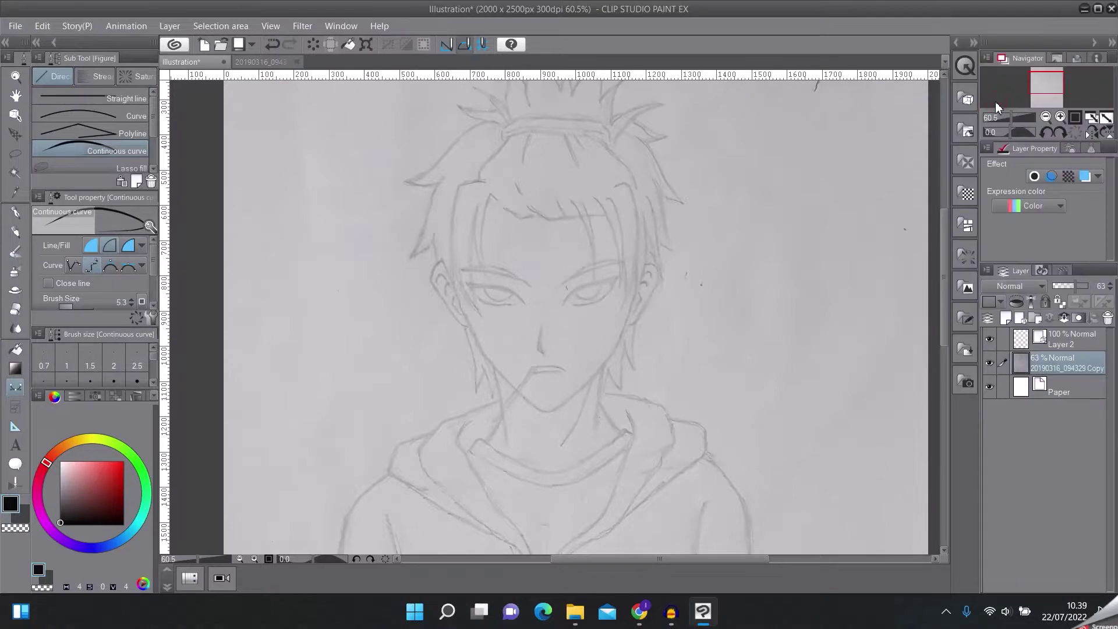
{"action": "left_click", "coordinate": [1067, 339]}
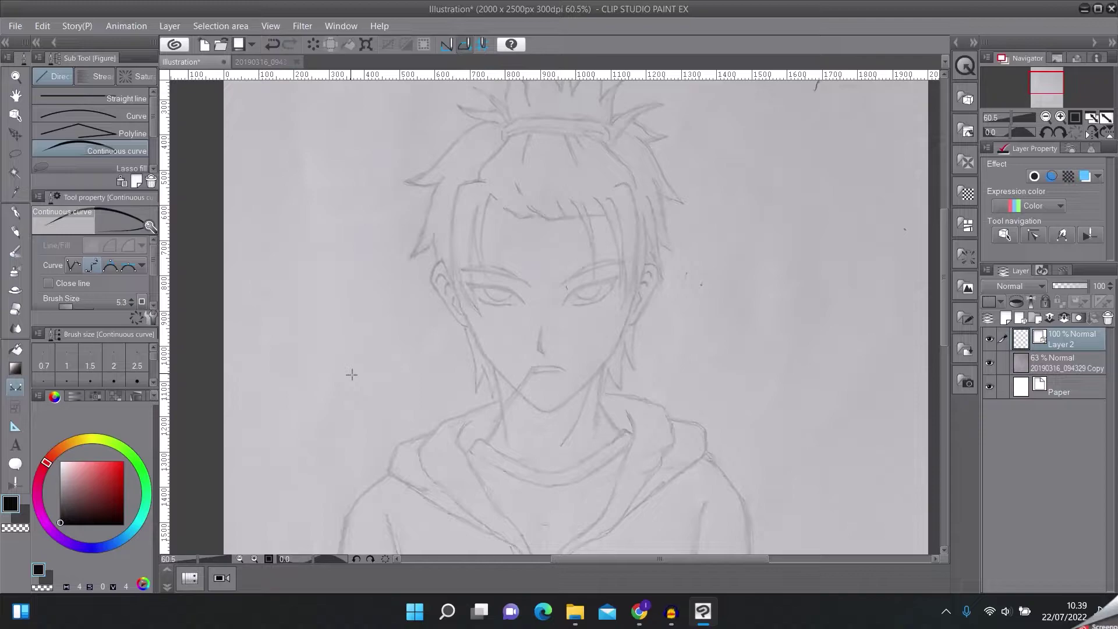
Draw a Continuous curve along the sketch's left jaw, from below the ear toward the chin.
{"action": "left_click", "coordinate": [459, 306]}
{"action": "left_click", "coordinate": [488, 358]}
{"action": "double_click", "coordinate": [534, 408]}
Thicken the left jaw line using the Correct line width tool with Scale up width at 1.10.
{"action": "left_click", "coordinate": [1034, 235]}
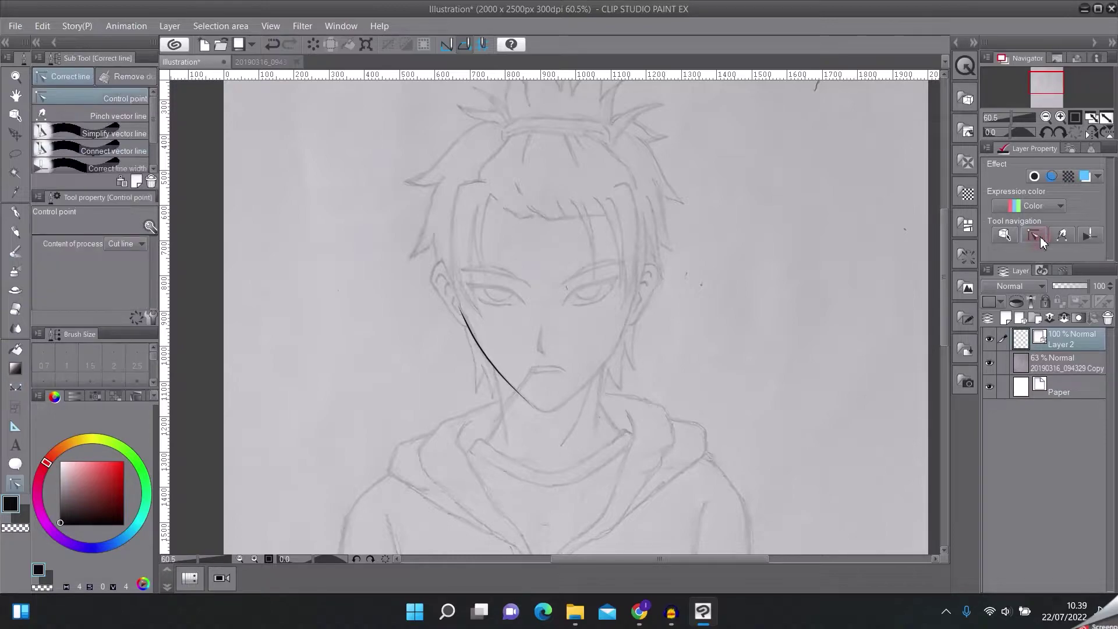
{"action": "scroll", "coordinate": [109, 152], "scroll_direction": "down", "scroll_amount": 1}
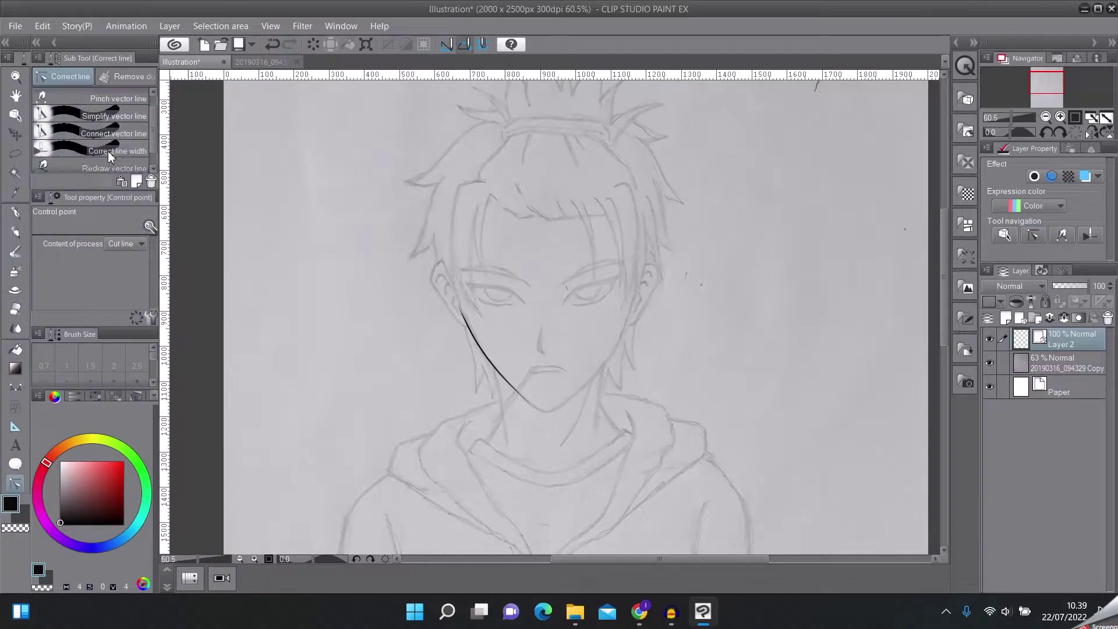
{"action": "left_click", "coordinate": [102, 151]}
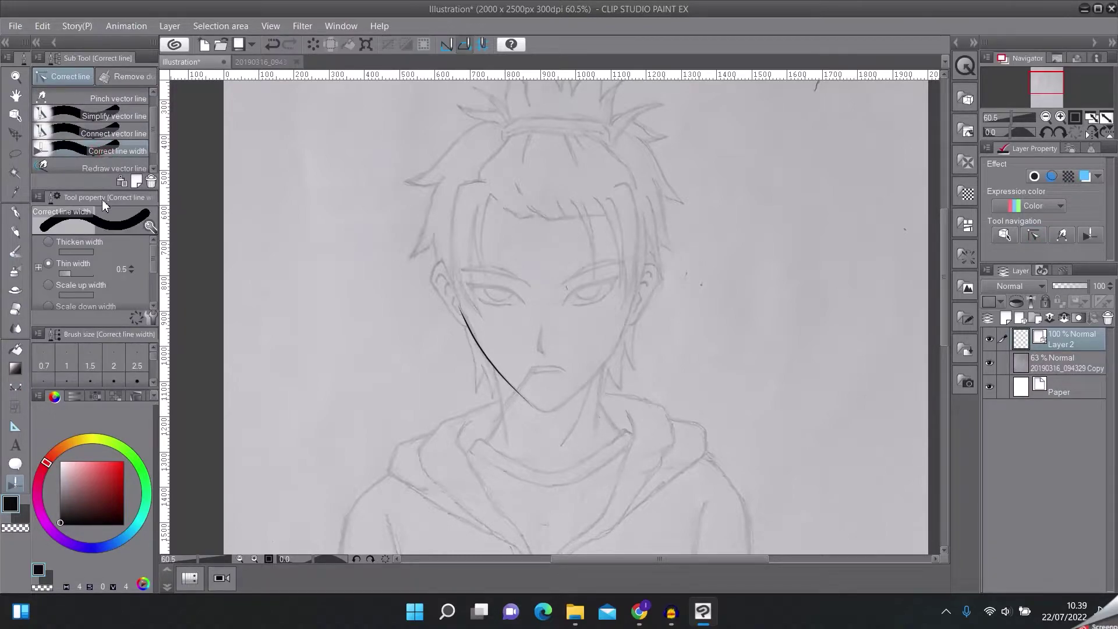
{"action": "left_click", "coordinate": [48, 285]}
{"action": "left_click_drag", "start_coordinate": [474, 337], "coordinate": [506, 384]}
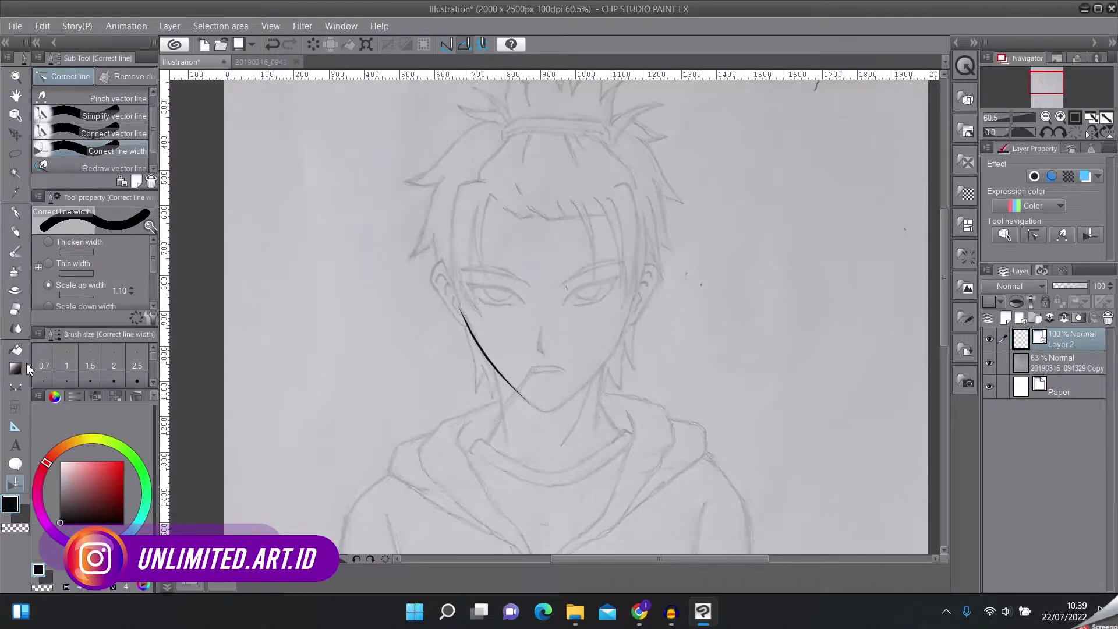
Draw two parallel slanted Continuous curve lines from the mouth corner across the jaw, and extend the jaw line to the chin.
{"action": "left_click", "coordinate": [16, 386]}
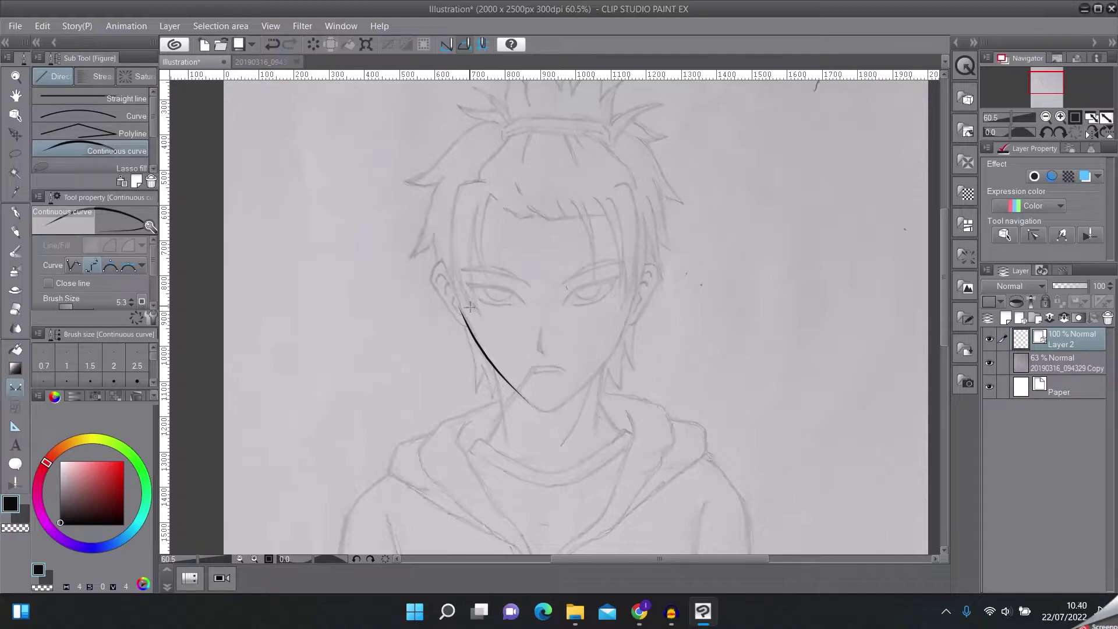
{"action": "left_click", "coordinate": [450, 249]}
{"action": "left_click", "coordinate": [456, 295]}
{"action": "scroll", "coordinate": [465, 324], "scroll_direction": "up", "scroll_amount": 3}
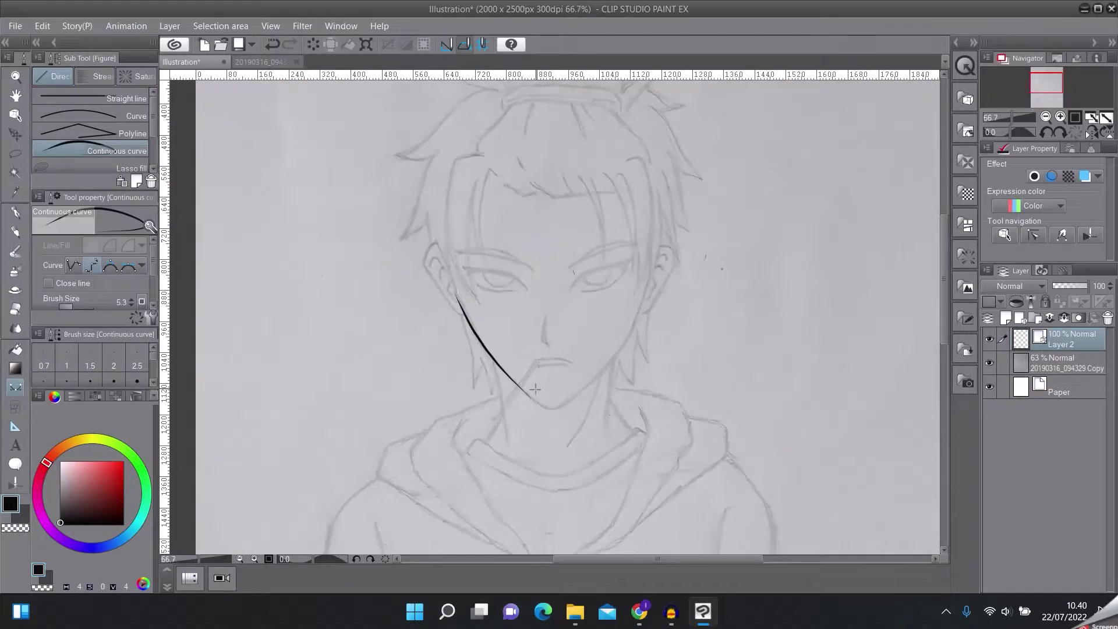
{"action": "scroll", "coordinate": [537, 377], "scroll_direction": "up", "scroll_amount": 2}
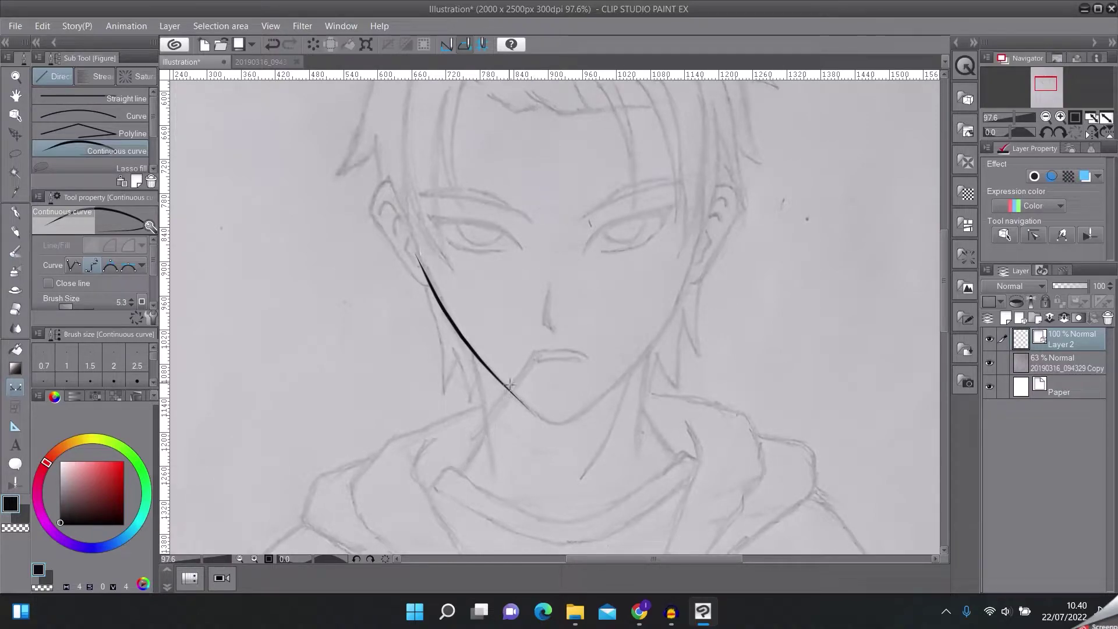
{"action": "left_click", "coordinate": [534, 357]}
{"action": "double_click", "coordinate": [454, 475]}
{"action": "left_click", "coordinate": [536, 356]}
{"action": "double_click", "coordinate": [461, 473]}
{"action": "left_click", "coordinate": [462, 471]}
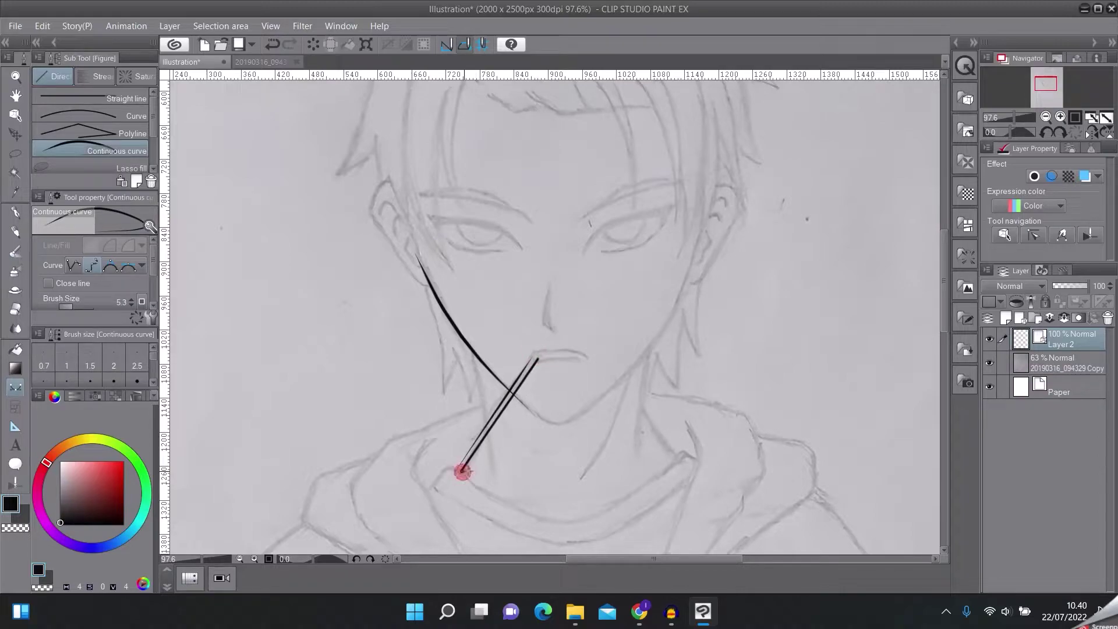
{"action": "double_click", "coordinate": [462, 477]}
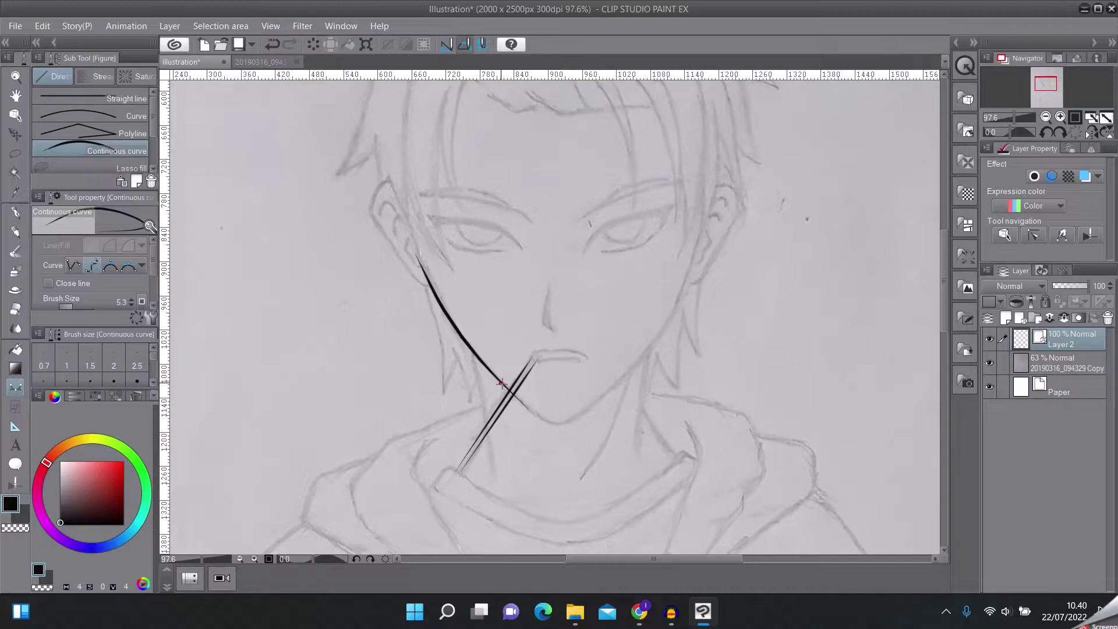
{"action": "left_click", "coordinate": [538, 417]}
{"action": "double_click", "coordinate": [555, 425]}
Erase the piece of jaw line between the two slanted lines using the Hard eraser at size 3.0.
{"action": "left_click", "coordinate": [16, 309]}
{"action": "scroll", "coordinate": [525, 394], "scroll_direction": "up", "scroll_amount": 6}
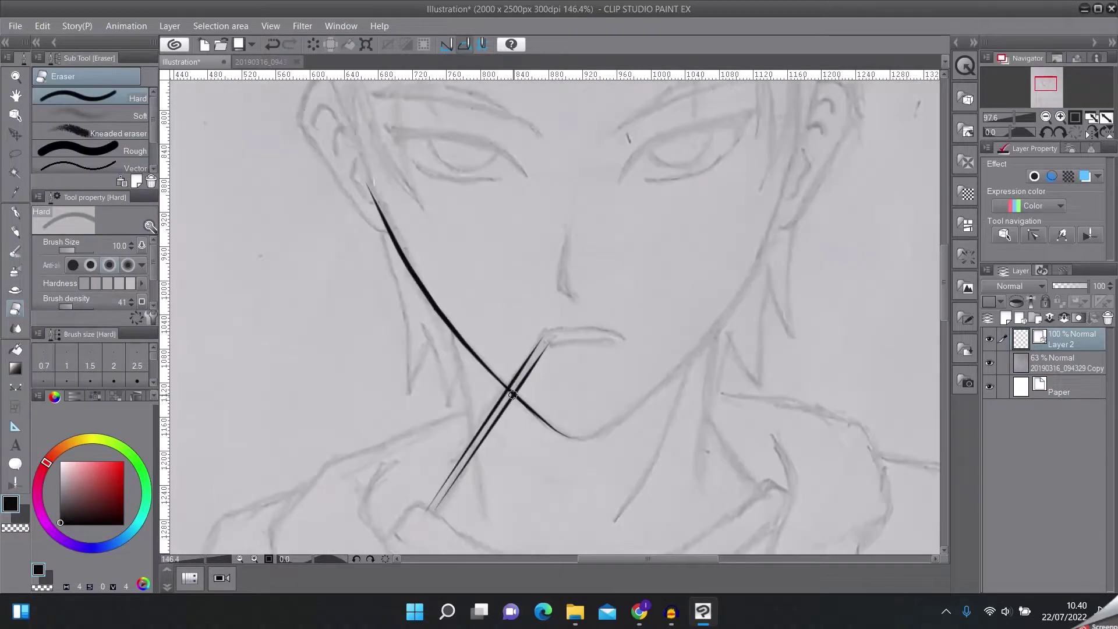
{"action": "key", "text": "bracketleft"}
{"action": "key", "text": "bracketleft"}
{"action": "key", "text": "bracketleft"}
{"action": "key", "text": "bracketleft"}
{"action": "key", "text": "bracketleft"}
{"action": "key", "text": "bracketleft"}
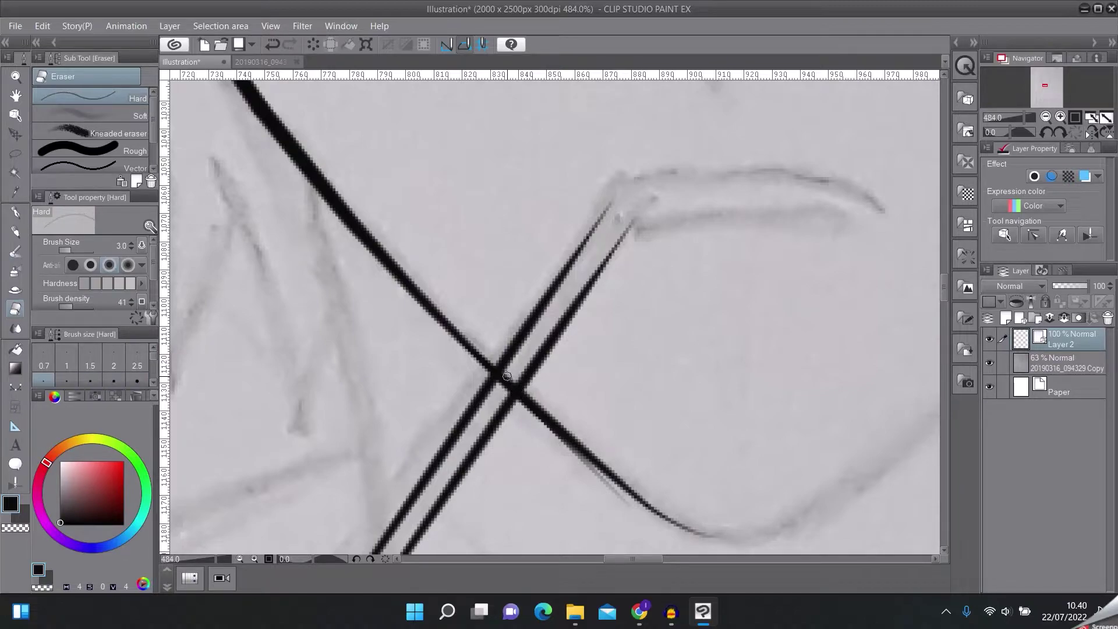
{"action": "mouse_move", "coordinate": [511, 371]}
{"action": "left_mouse_down"}
{"action": "mouse_move", "coordinate": [502, 398]}
{"action": "mouse_move", "coordinate": [508, 363]}
{"action": "mouse_move", "coordinate": [516, 387]}
{"action": "left_mouse_up"}
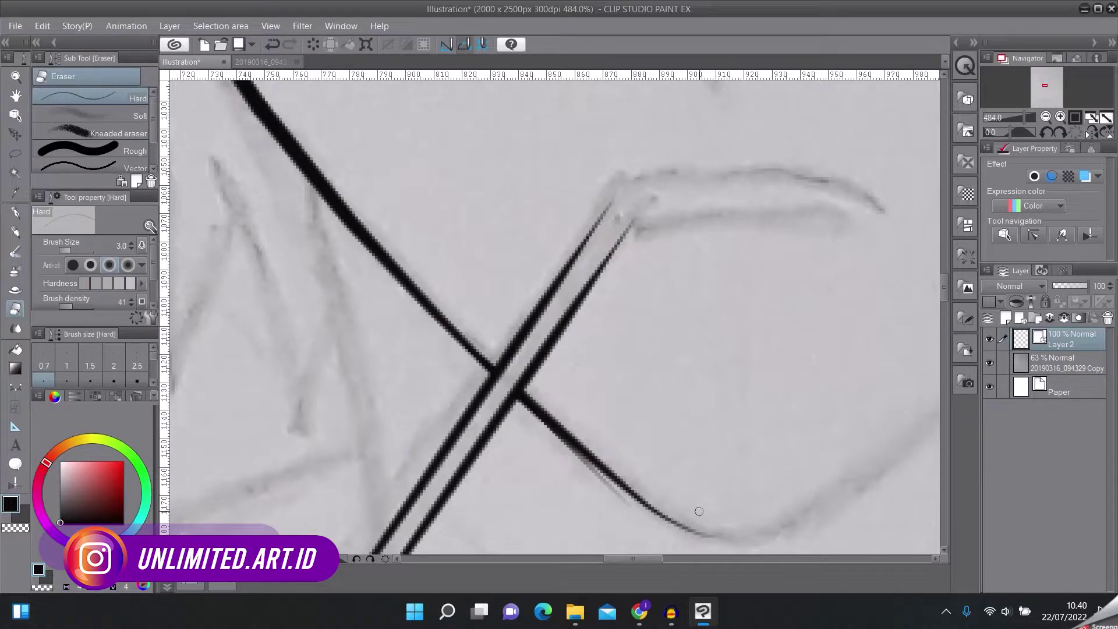
Clear all the drawn lines from the vector layer.
{"action": "scroll", "coordinate": [723, 501], "scroll_direction": "down", "scroll_amount": 5}
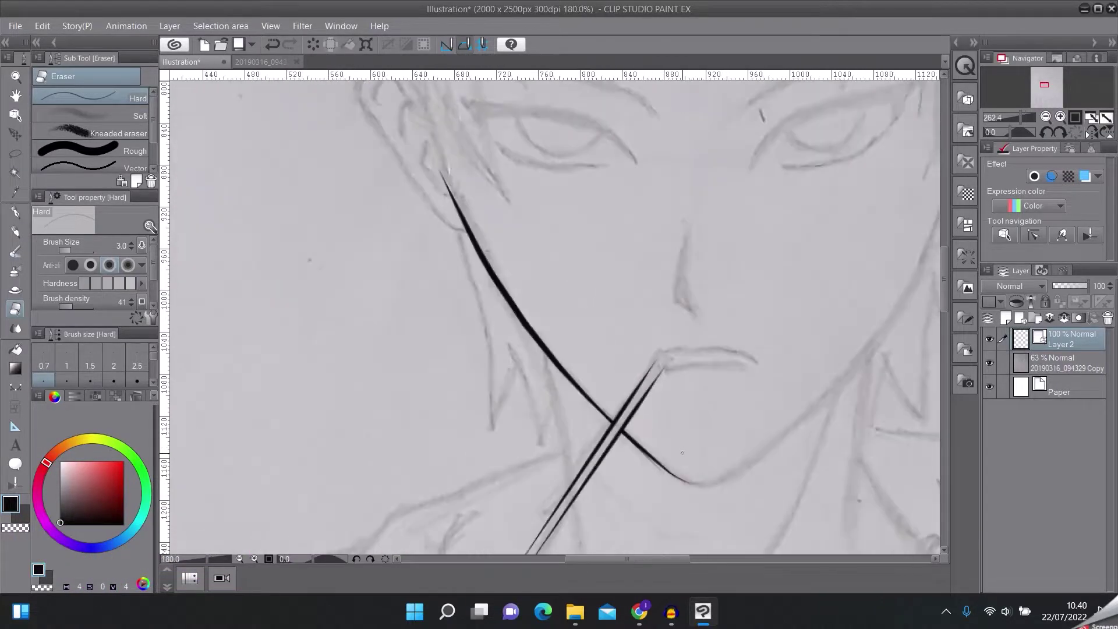
{"action": "scroll", "coordinate": [682, 452], "scroll_direction": "down", "scroll_amount": 1}
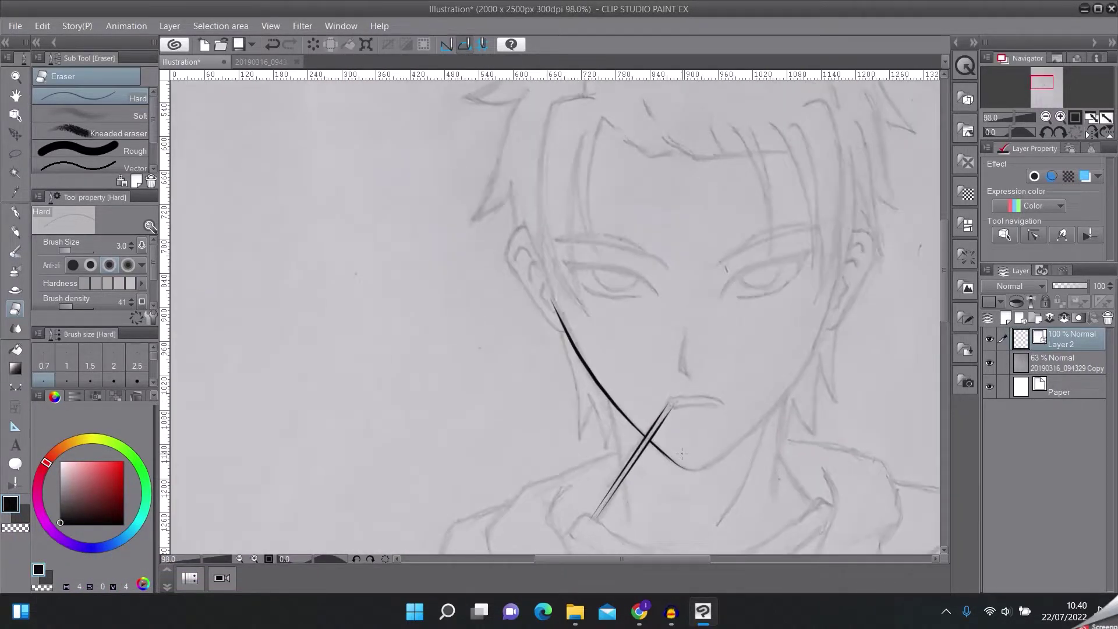
{"action": "scroll", "coordinate": [681, 463], "scroll_direction": "down", "scroll_amount": 3}
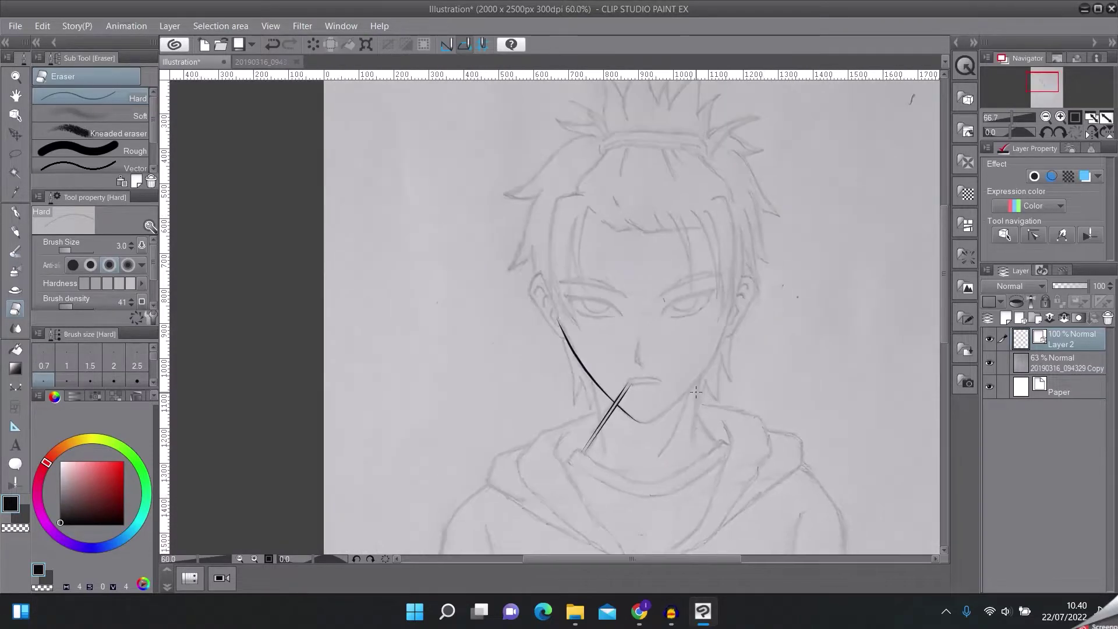
{"action": "scroll", "coordinate": [724, 400], "scroll_direction": "up", "scroll_amount": 1}
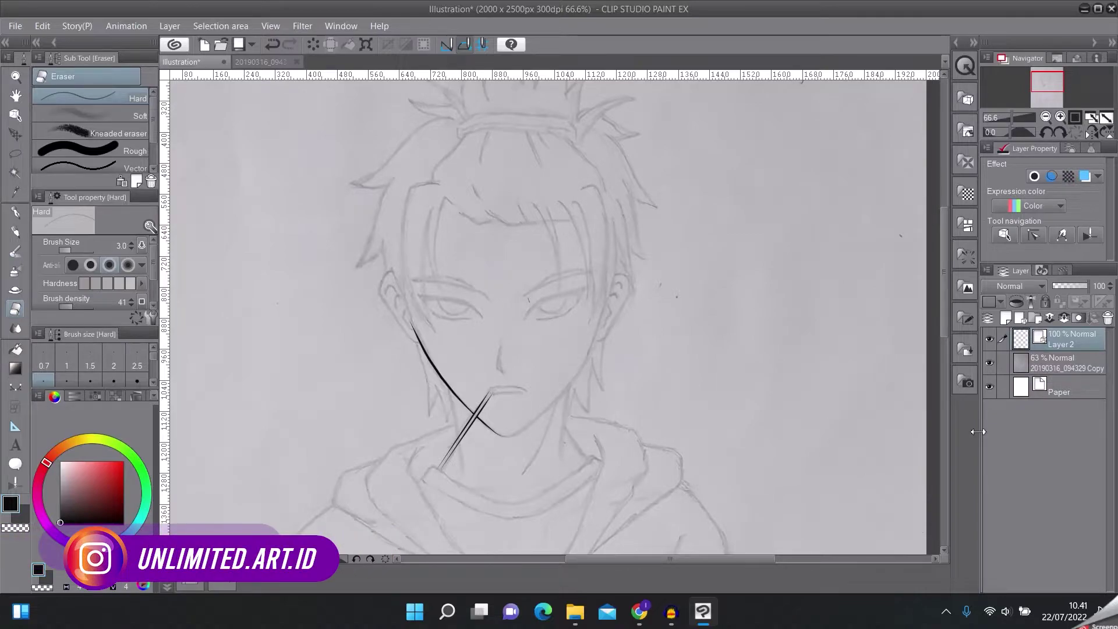
{"action": "key", "text": "Delete"}
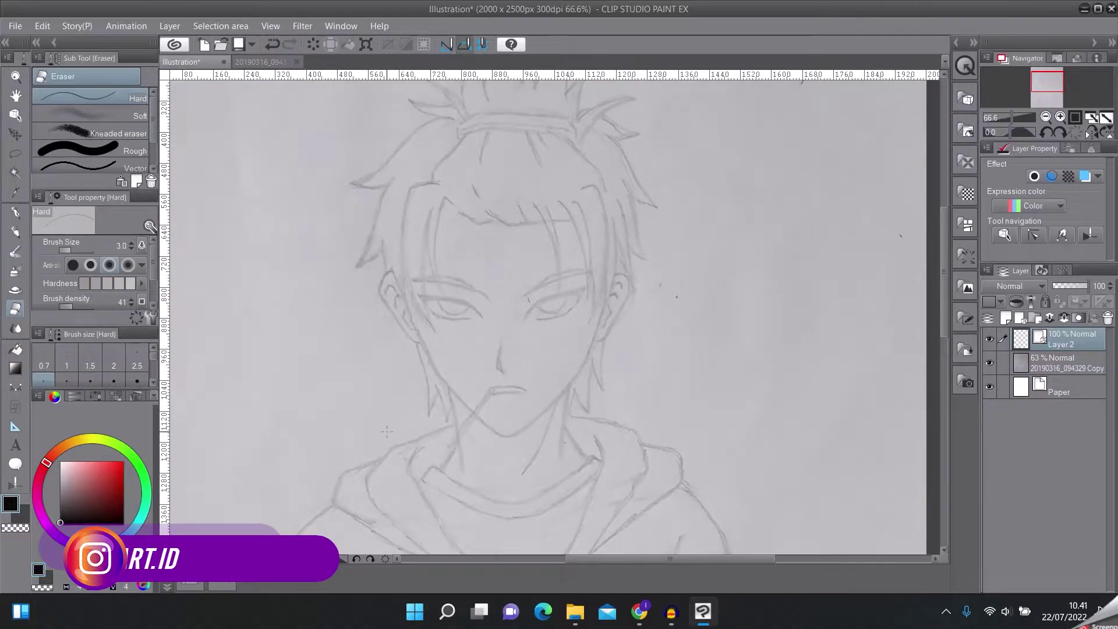
Start a Continuous curve below the left ear and trace the left jaw down to the chin.
{"action": "key", "text": "ctrl+minus"}
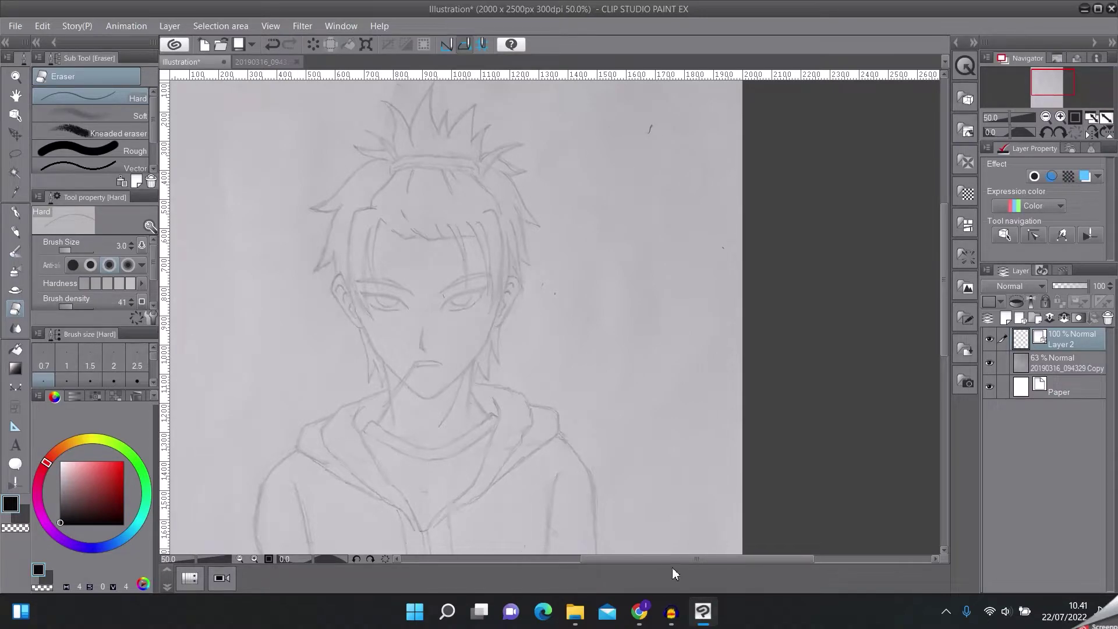
{"action": "left_click_drag", "start_coordinate": [641, 558], "coordinate": [595, 559]}
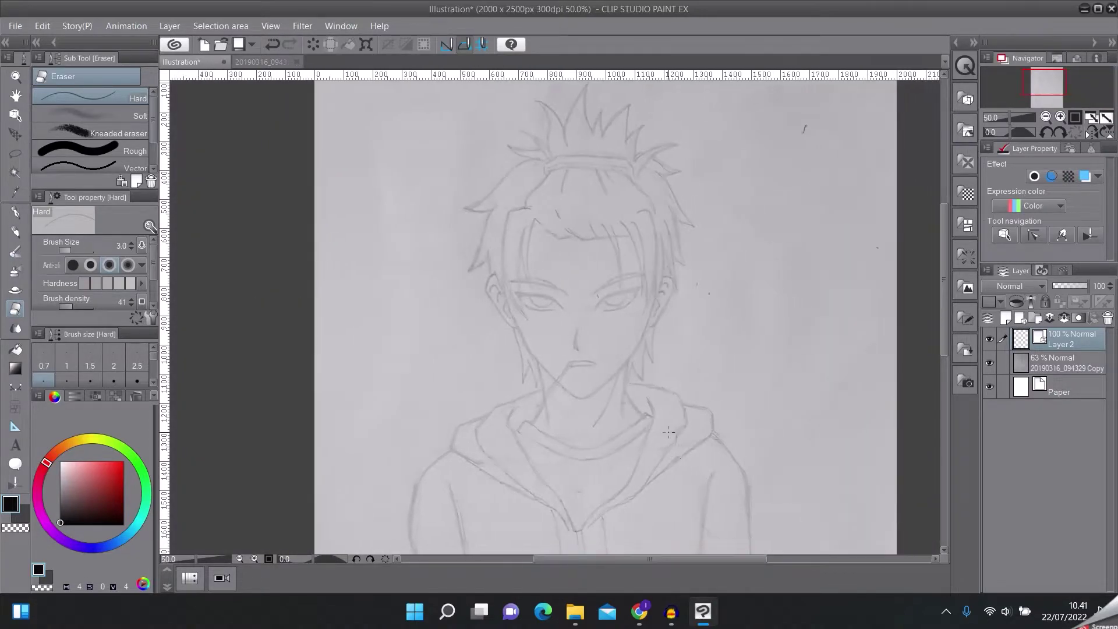
{"action": "mouse_move", "coordinate": [943, 330]}
{"action": "left_mouse_down"}
{"action": "mouse_move", "coordinate": [943, 312]}
{"action": "mouse_move", "coordinate": [943, 326]}
{"action": "left_mouse_up"}
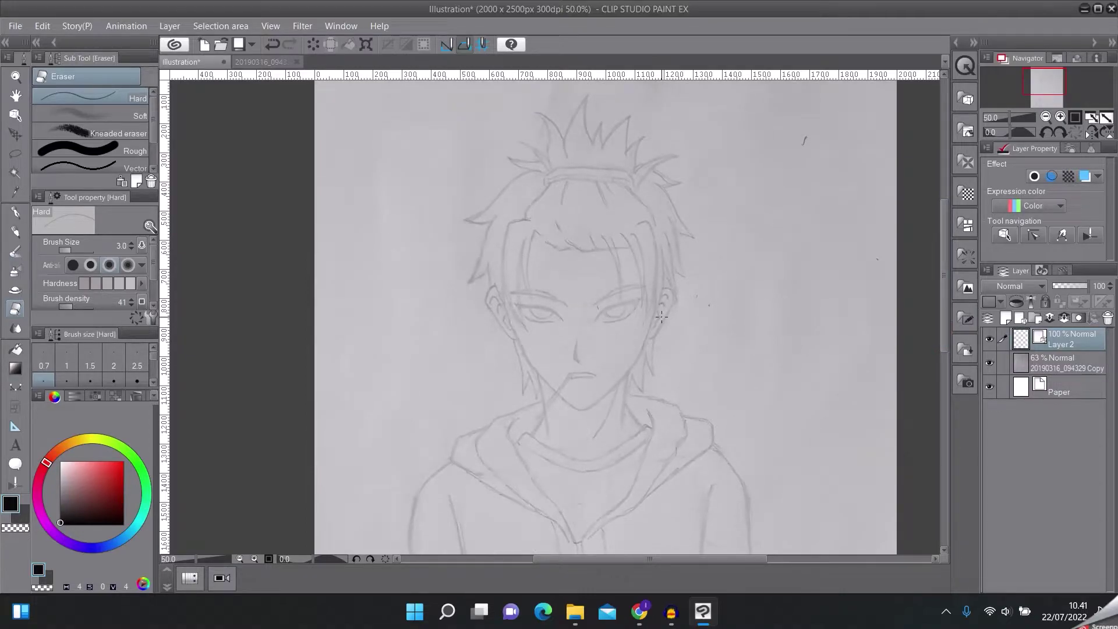
{"action": "left_click", "coordinate": [15, 386]}
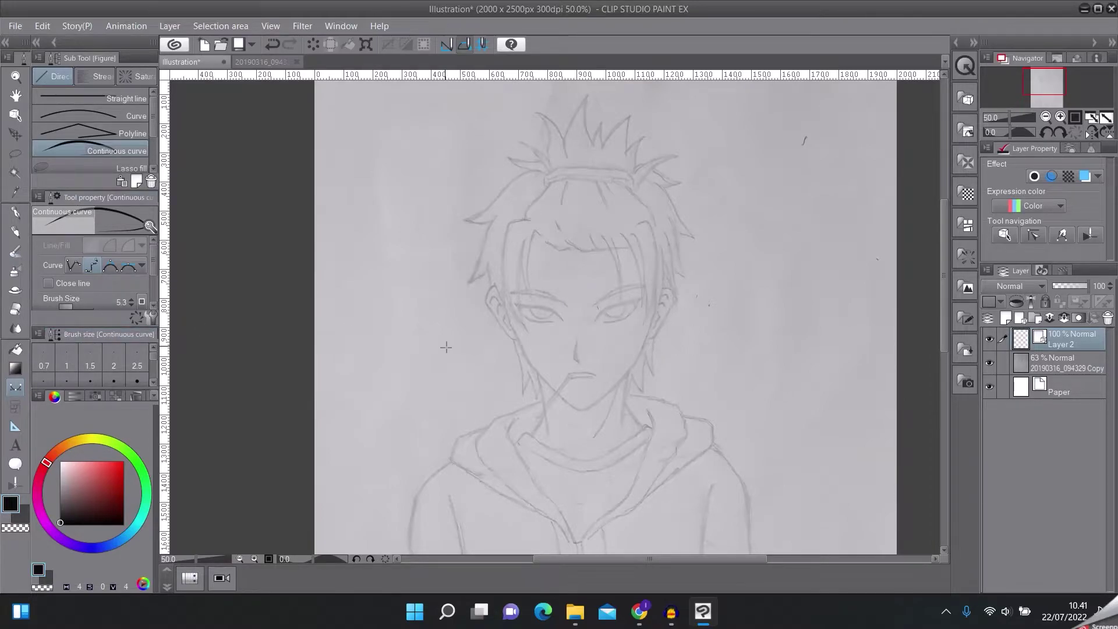
{"action": "scroll", "coordinate": [442, 336], "scroll_direction": "up", "scroll_amount": 2}
{"action": "scroll", "coordinate": [443, 336], "scroll_direction": "up", "scroll_amount": 1}
{"action": "left_click_drag", "start_coordinate": [496, 359], "coordinate": [379, 266]}
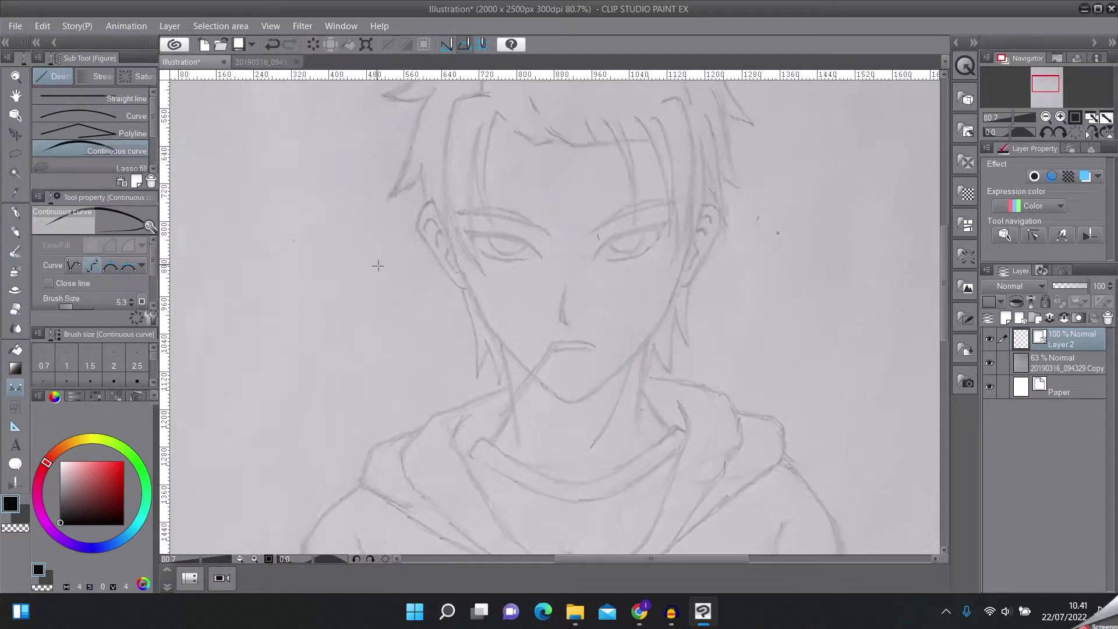
{"action": "left_click", "coordinate": [457, 263]}
{"action": "left_click", "coordinate": [488, 325]}
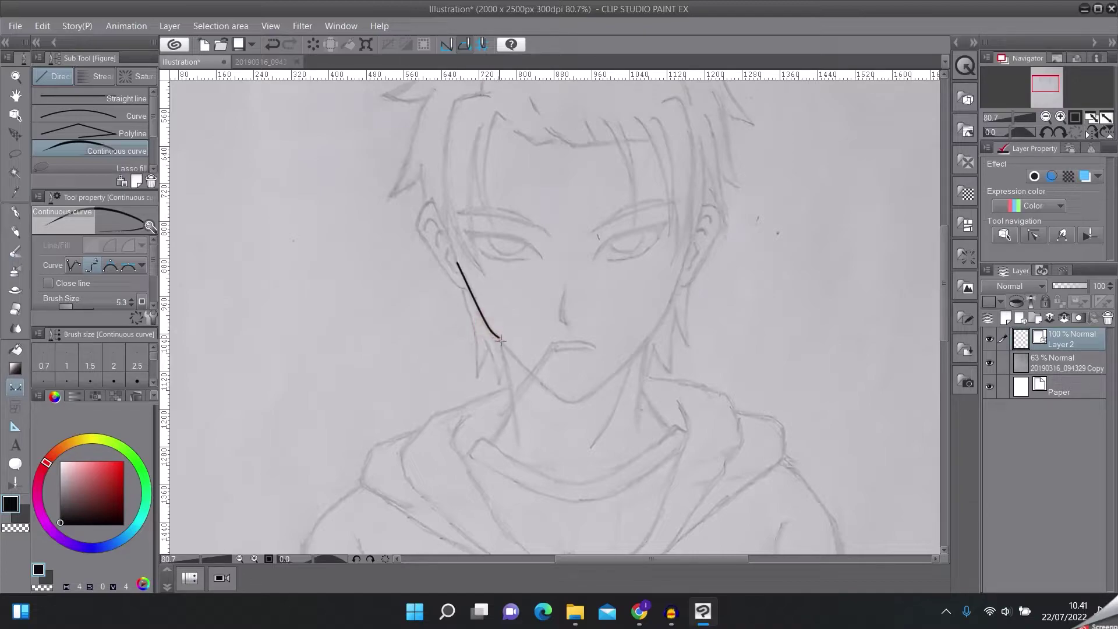
{"action": "left_click", "coordinate": [523, 367]}
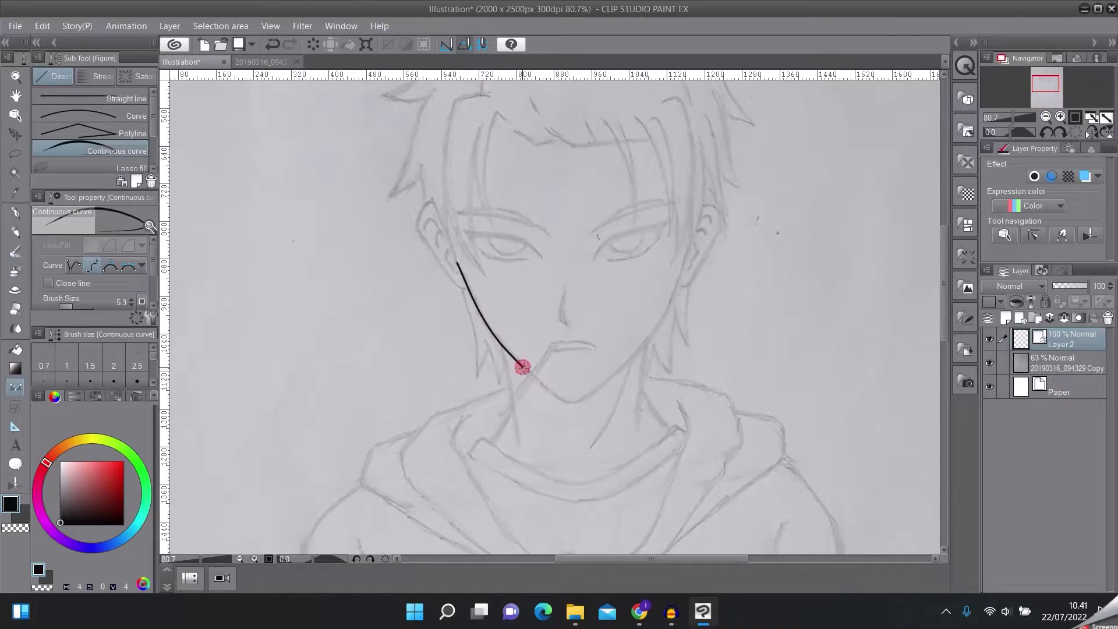
{"action": "left_click", "coordinate": [560, 399]}
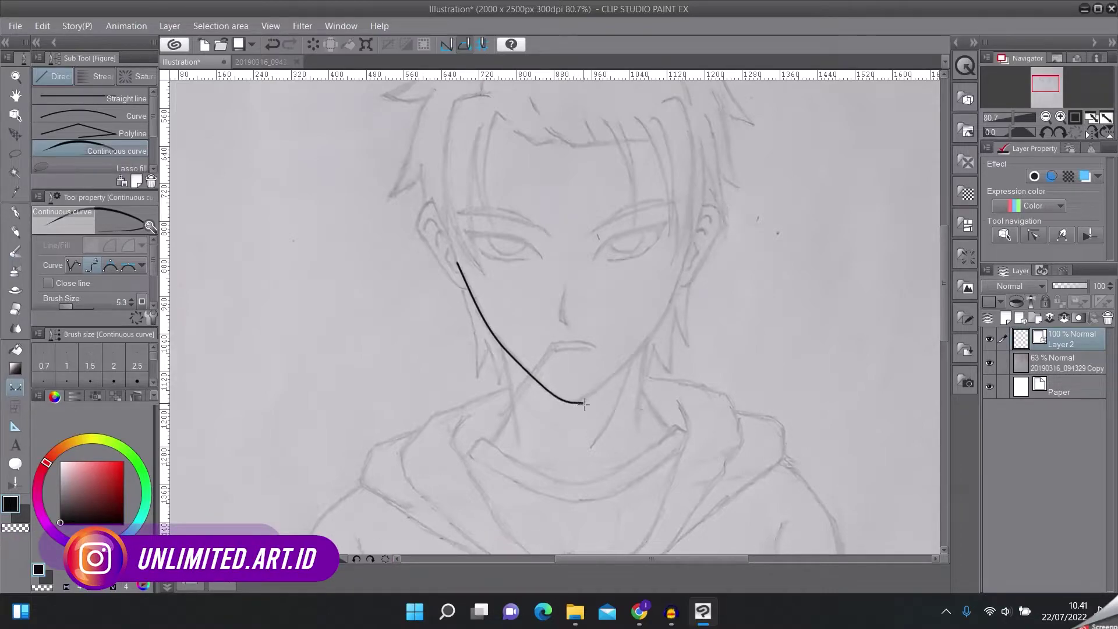
Continue the curve from the chin up the right jaw and end it beside the right ear.
{"action": "left_click", "coordinate": [600, 382]}
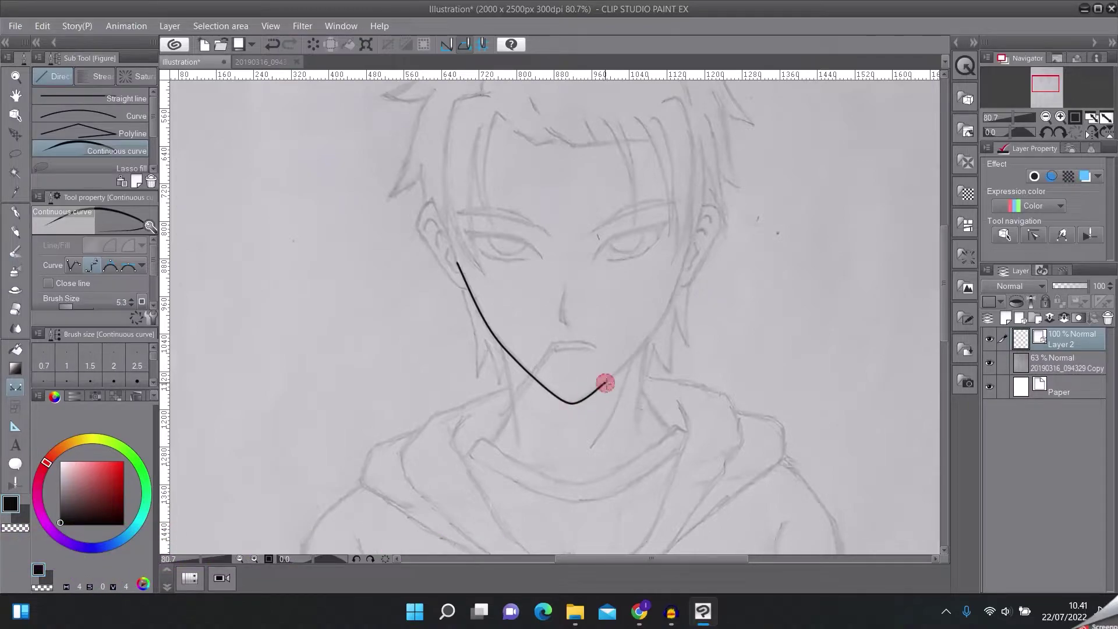
{"action": "left_click", "coordinate": [628, 362]}
{"action": "left_click", "coordinate": [675, 327]}
{"action": "left_click", "coordinate": [679, 320]}
{"action": "left_click", "coordinate": [656, 357]}
{"action": "left_click", "coordinate": [641, 362]}
{"action": "left_click", "coordinate": [665, 306]}
{"action": "left_click", "coordinate": [681, 260]}
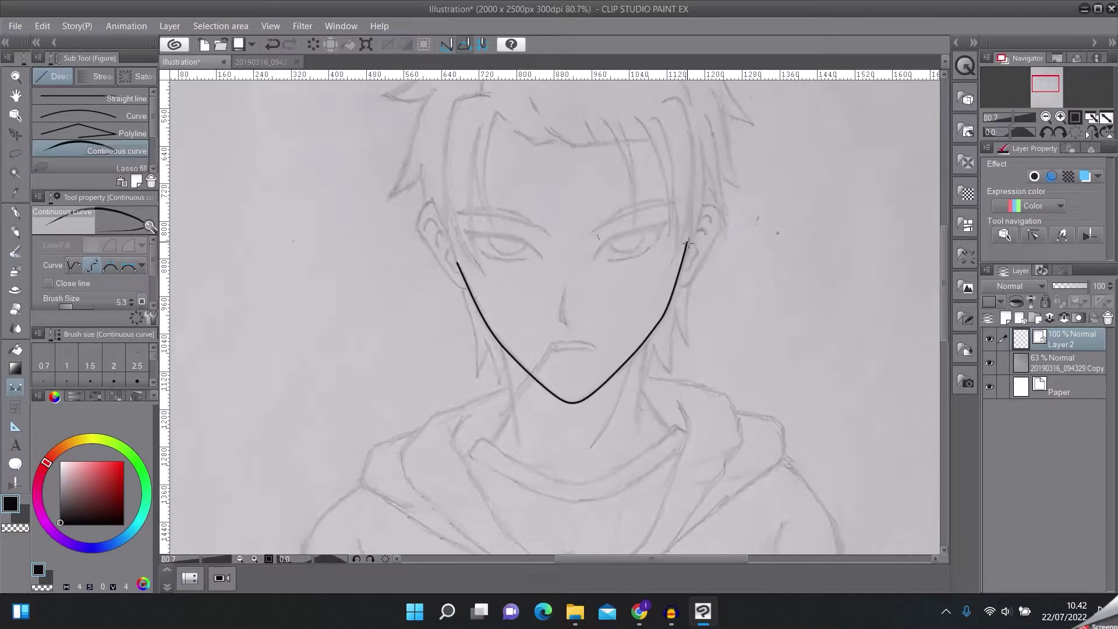
{"action": "double_click", "coordinate": [687, 243]}
Draw a short curve down the side of the face beside the left ear and undo it.
{"action": "left_click", "coordinate": [446, 201]}
{"action": "left_click", "coordinate": [449, 231]}
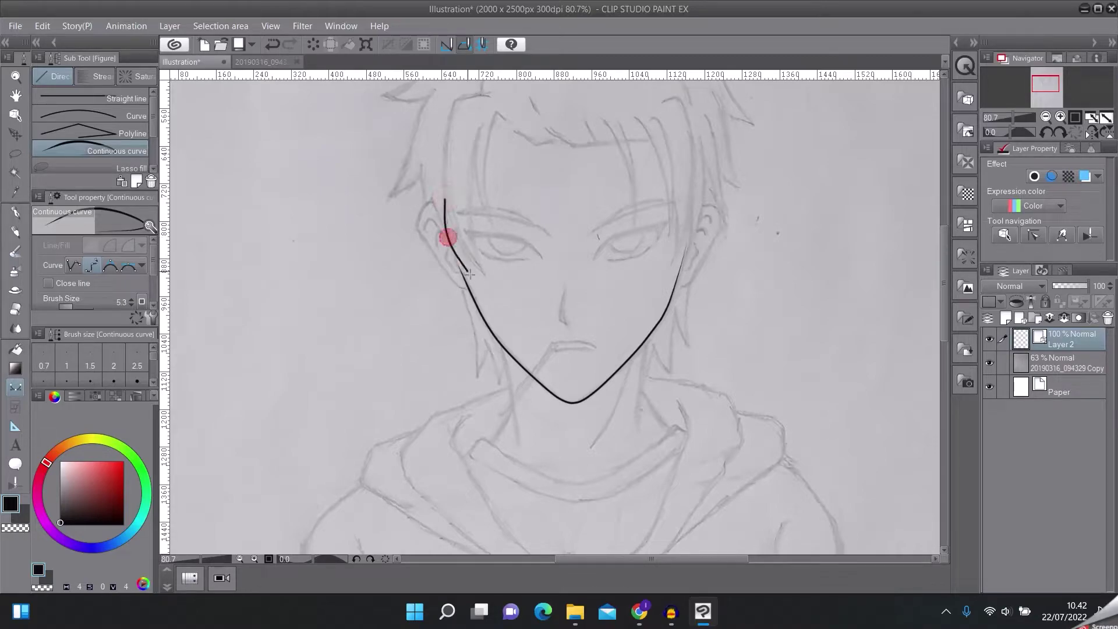
{"action": "double_click", "coordinate": [468, 286]}
{"action": "scroll", "coordinate": [505, 358], "scroll_direction": "up", "scroll_amount": 3}
{"action": "key", "text": "ctrl+z"}
Redraw the face outline as one curve from the left ear around the chin to the right ear, and close the detailed tool settings.
{"action": "scroll", "coordinate": [283, 368], "scroll_direction": "up", "scroll_amount": 4}
{"action": "left_click", "coordinate": [383, 168]}
{"action": "left_click", "coordinate": [463, 344]}
{"action": "left_click", "coordinate": [614, 480]}
{"action": "double_click", "coordinate": [794, 294]}
{"action": "scroll", "coordinate": [553, 315], "scroll_direction": "up", "scroll_amount": 3}
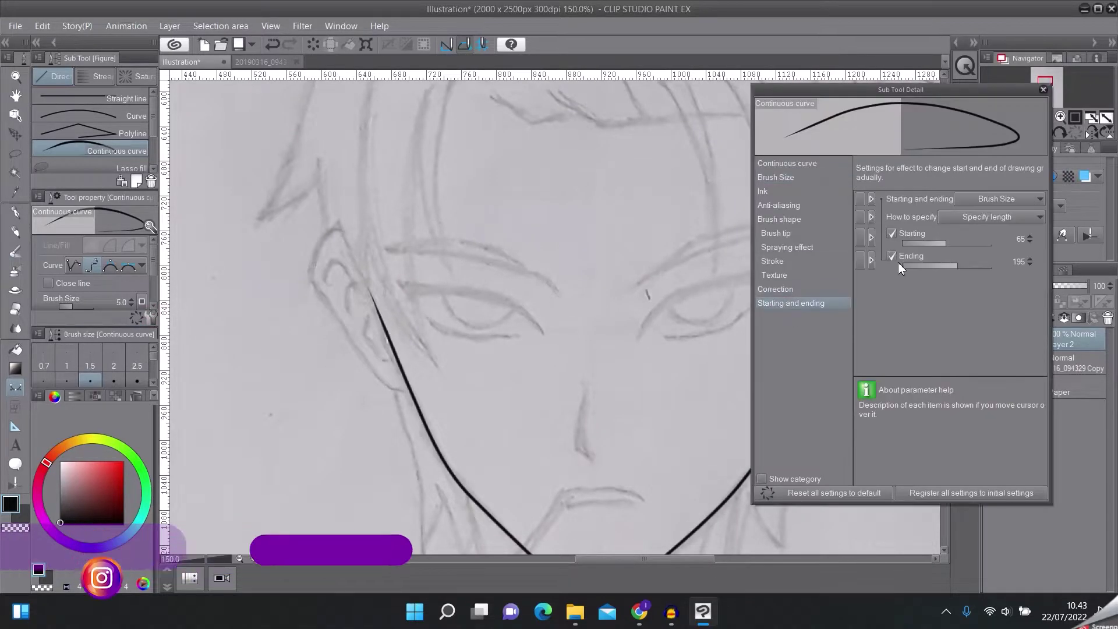
{"action": "left_click", "coordinate": [1043, 89]}
Trace the outer contour of the left ear with a Continuous curve down to the jaw.
{"action": "scroll", "coordinate": [493, 283], "scroll_direction": "down", "scroll_amount": 1}
{"action": "left_click", "coordinate": [362, 236]}
{"action": "left_click", "coordinate": [339, 271]}
{"action": "double_click", "coordinate": [422, 372]}
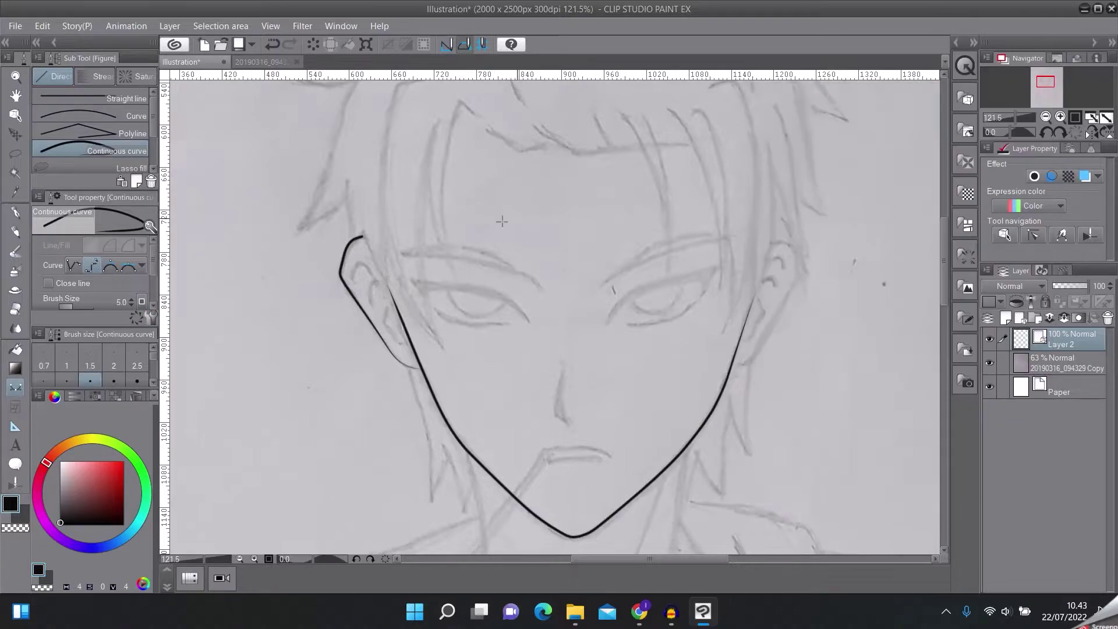
Trace the narrow inner hair strand hanging over the left side of the forehead as a pointed Continuous curve.
{"action": "scroll", "coordinate": [446, 273], "scroll_direction": "up", "scroll_amount": 2}
{"action": "left_click", "coordinate": [473, 196]}
{"action": "left_click", "coordinate": [457, 182]}
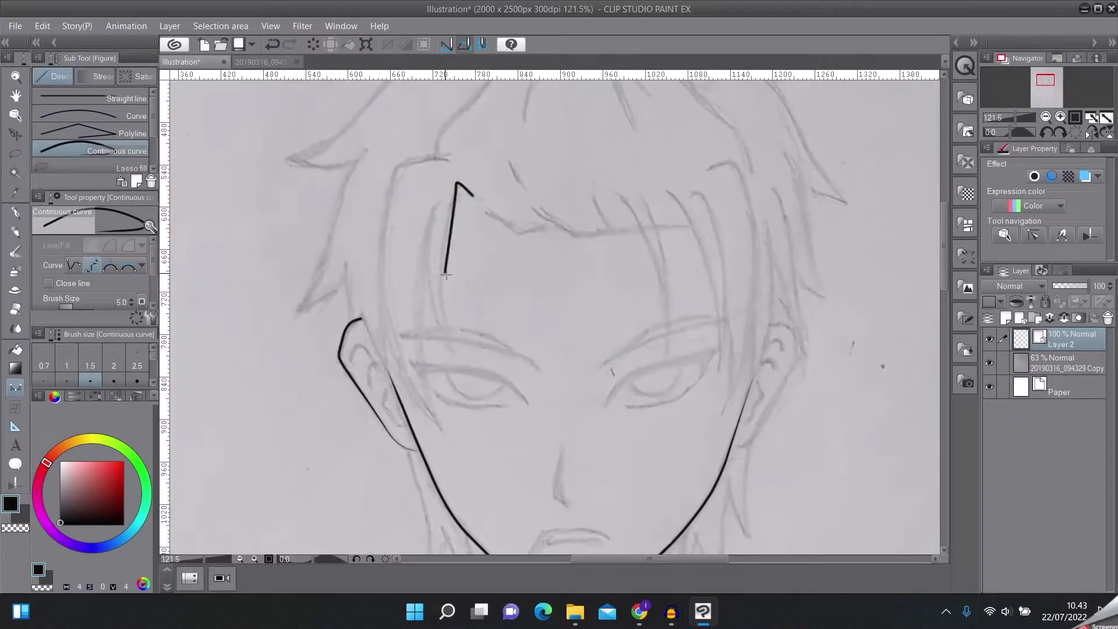
{"action": "left_click", "coordinate": [452, 367]}
{"action": "double_click", "coordinate": [432, 206]}
Trace the long outer bang on the left side of the face, ending in a point beside the left eye.
{"action": "left_click", "coordinate": [446, 158]}
{"action": "left_click", "coordinate": [392, 169]}
{"action": "left_click", "coordinate": [441, 431]}
{"action": "double_click", "coordinate": [430, 228]}
Trace the hairline across the forehead from the left bang to the right strands.
{"action": "left_click", "coordinate": [455, 196]}
{"action": "left_click", "coordinate": [513, 230]}
{"action": "left_click", "coordinate": [577, 234]}
{"action": "left_click", "coordinate": [641, 228]}
Trace the inner pointed hair strands hanging over the right side of the forehead.
{"action": "left_click", "coordinate": [624, 197]}
{"action": "left_click", "coordinate": [667, 354]}
{"action": "double_click", "coordinate": [645, 195]}
{"action": "left_click", "coordinate": [668, 192]}
{"action": "double_click", "coordinate": [722, 369]}
{"action": "left_click", "coordinate": [697, 191]}
{"action": "left_click", "coordinate": [724, 319]}
{"action": "left_click", "coordinate": [732, 364]}
{"action": "double_click", "coordinate": [726, 411]}
Trace the outer right bang and the strand beside it down toward the right side of the face.
{"action": "left_click", "coordinate": [708, 169]}
{"action": "left_click", "coordinate": [751, 250]}
{"action": "double_click", "coordinate": [743, 367]}
{"action": "left_click", "coordinate": [770, 220]}
{"action": "left_click", "coordinate": [774, 325]}
{"action": "double_click", "coordinate": [746, 409]}
Trace the outer hair contour from above the left ear through both pointed tufts up to the hair band.
{"action": "scroll", "coordinate": [589, 257], "scroll_direction": "down", "scroll_amount": 1}
{"action": "left_click_drag", "start_coordinate": [516, 270], "coordinate": [523, 380]}
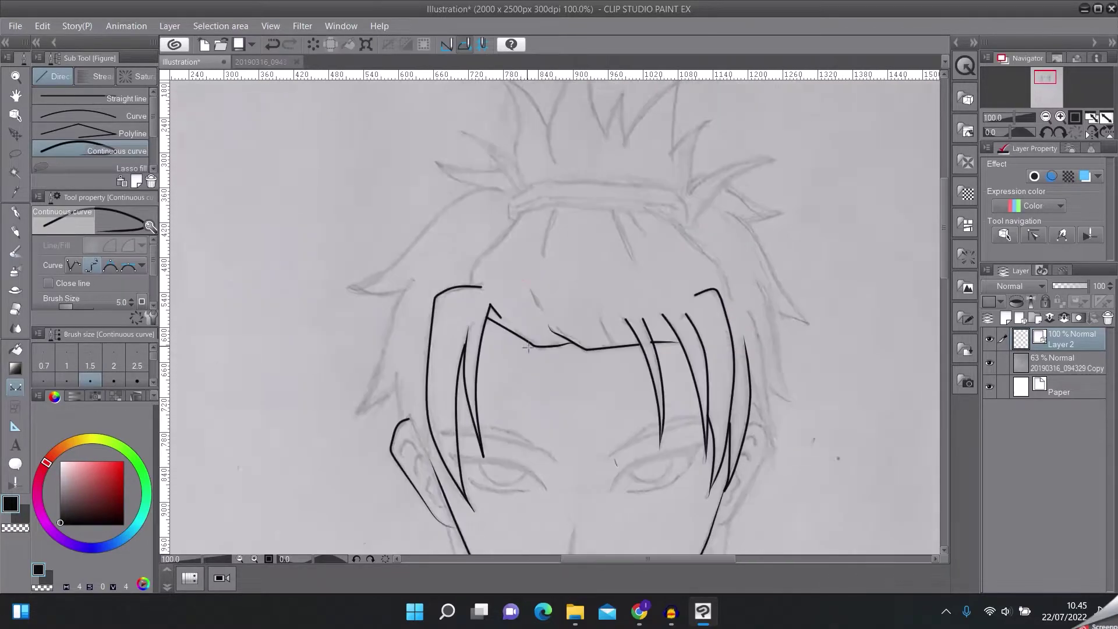
{"action": "scroll", "coordinate": [523, 379], "scroll_direction": "down", "scroll_amount": 1}
{"action": "left_click", "coordinate": [424, 370]}
{"action": "left_click", "coordinate": [387, 401]}
{"action": "left_click", "coordinate": [432, 295]}
{"action": "left_click", "coordinate": [388, 298]}
{"action": "double_click", "coordinate": [407, 295]}
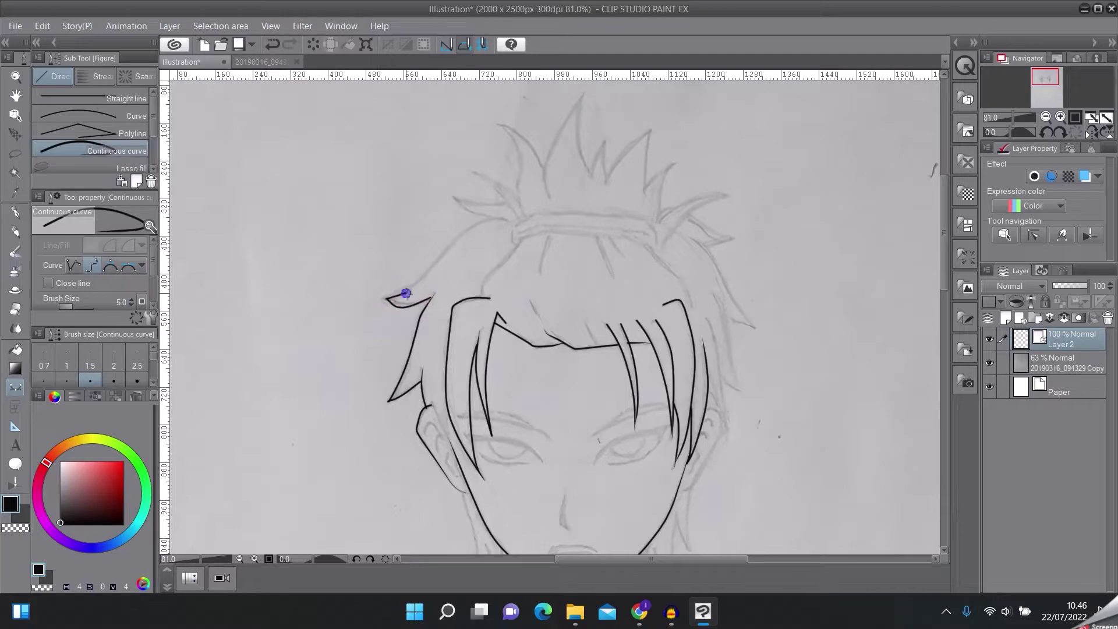
{"action": "left_click", "coordinate": [383, 299]}
{"action": "left_click", "coordinate": [462, 237]}
{"action": "left_click", "coordinate": [495, 216]}
Trace the small pointed tufts and the first spike at the left side of the topknot.
{"action": "left_click", "coordinate": [453, 198]}
{"action": "double_click", "coordinate": [502, 203]}
{"action": "left_click", "coordinate": [518, 218]}
{"action": "left_click", "coordinate": [496, 192]}
{"action": "double_click", "coordinate": [474, 173]}
{"action": "left_click", "coordinate": [524, 218]}
{"action": "double_click", "coordinate": [503, 126]}
Trace the tall spikes of the topknot and the pointed tuft at its right side.
{"action": "scroll", "coordinate": [514, 221], "scroll_direction": "down", "scroll_amount": 1}
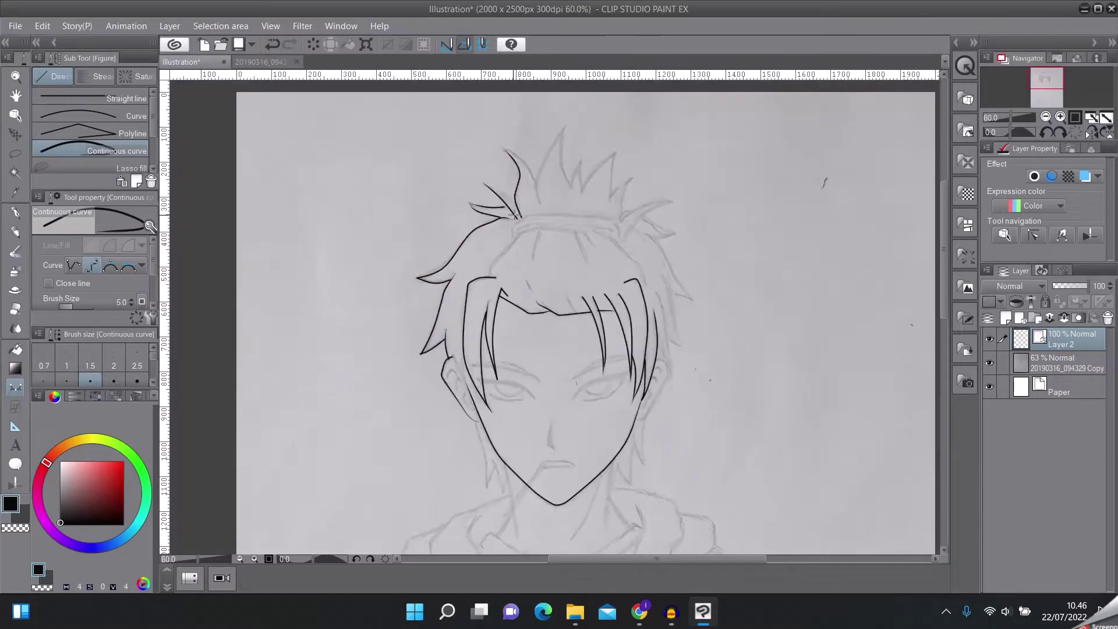
{"action": "left_click", "coordinate": [538, 205]}
{"action": "left_click", "coordinate": [564, 125]}
{"action": "left_click", "coordinate": [559, 149]}
{"action": "left_click", "coordinate": [572, 188]}
{"action": "left_click", "coordinate": [614, 154]}
{"action": "left_click", "coordinate": [608, 195]}
{"action": "left_click", "coordinate": [630, 181]}
{"action": "left_click", "coordinate": [619, 218]}
{"action": "left_click", "coordinate": [674, 200]}
{"action": "double_click", "coordinate": [630, 227]}
Trace the pulled-back hair contours running from both ends of the hair band down toward the bangs.
{"action": "left_click", "coordinate": [519, 232]}
{"action": "double_click", "coordinate": [492, 273]}
{"action": "left_click", "coordinate": [614, 241]}
{"action": "double_click", "coordinate": [647, 287]}
Trace the outline of the hair band around the base of the topknot.
{"action": "left_click", "coordinate": [513, 236]}
{"action": "left_click", "coordinate": [523, 219]}
{"action": "left_click", "coordinate": [616, 220]}
{"action": "left_click", "coordinate": [621, 236]}
{"action": "double_click", "coordinate": [517, 231]}
Draw the short hair detail lines running down from beneath the hair band.
{"action": "left_click", "coordinate": [533, 238]}
{"action": "double_click", "coordinate": [533, 263]}
{"action": "left_click", "coordinate": [574, 228]}
{"action": "double_click", "coordinate": [586, 269]}
{"action": "left_click", "coordinate": [587, 230]}
{"action": "double_click", "coordinate": [603, 262]}
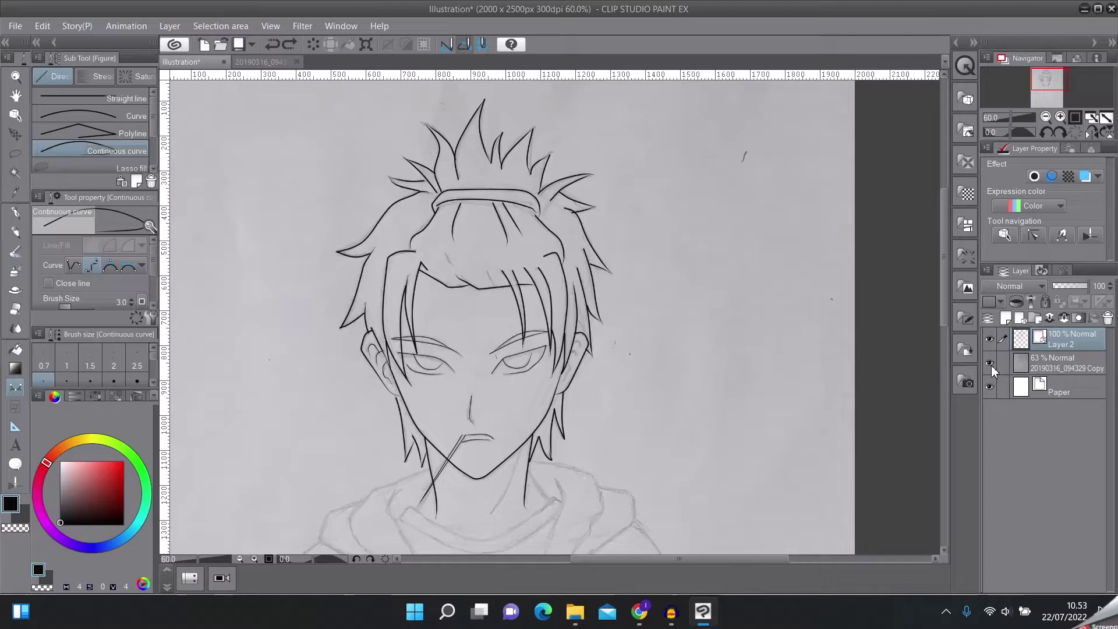
Create a new layer folder above the sketch layer and name it Kulit.
{"action": "left_click", "coordinate": [1045, 372]}
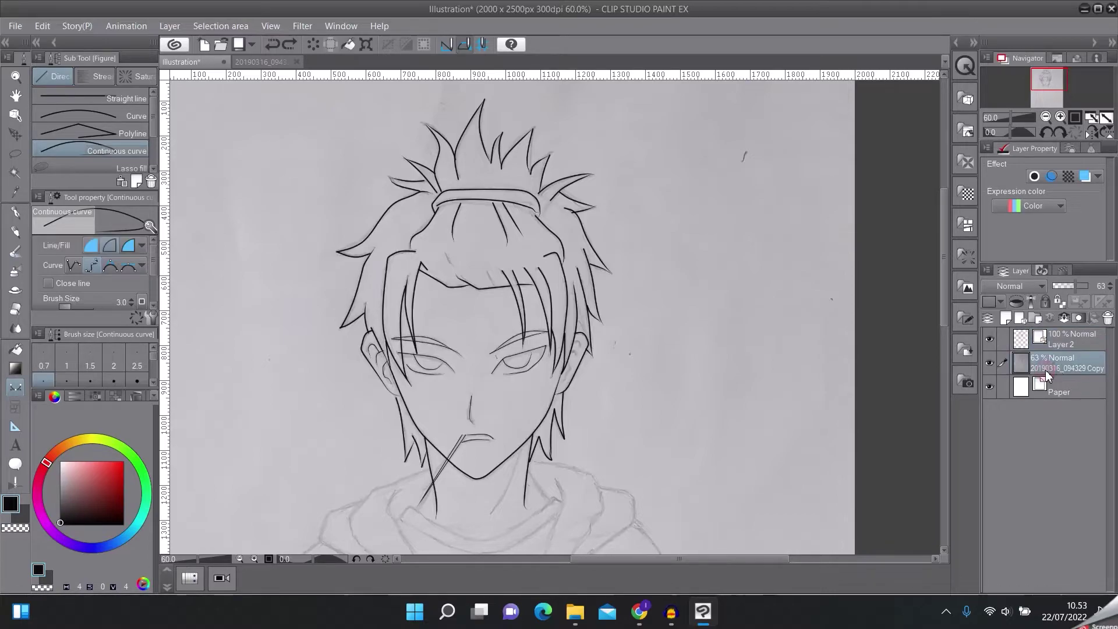
{"action": "right_click", "coordinate": [1080, 360]}
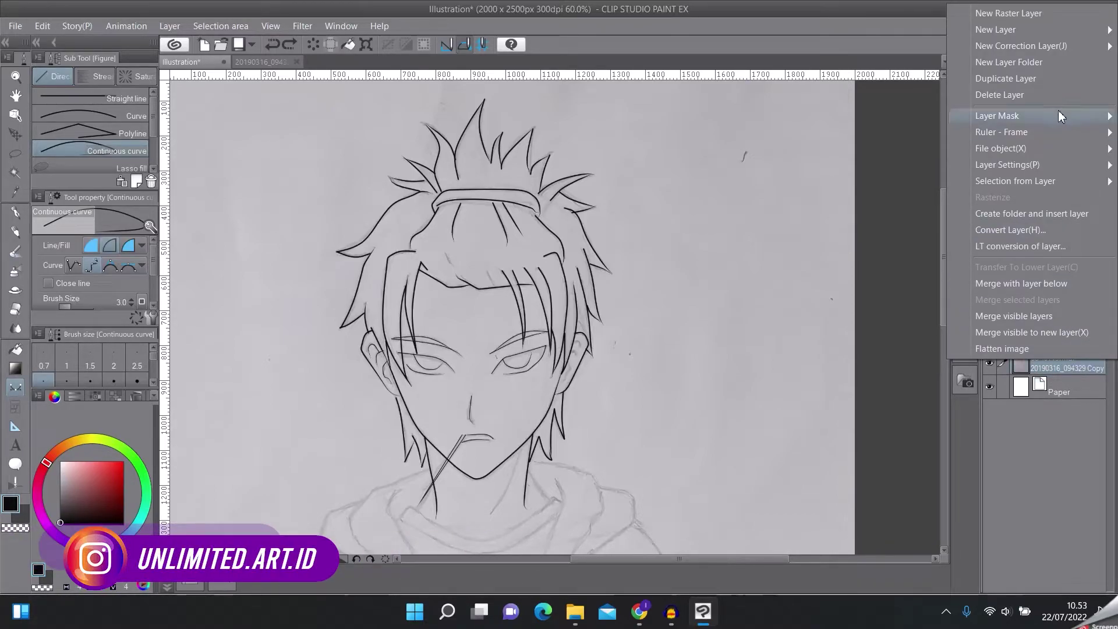
{"action": "left_click", "coordinate": [1014, 62]}
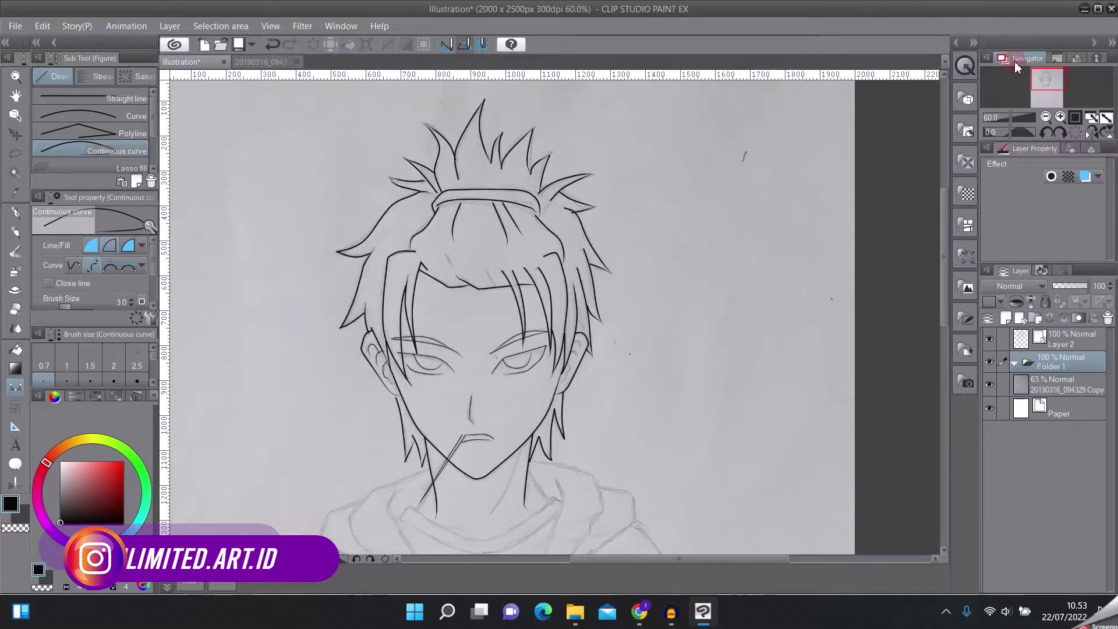
{"action": "double_click", "coordinate": [1044, 365]}
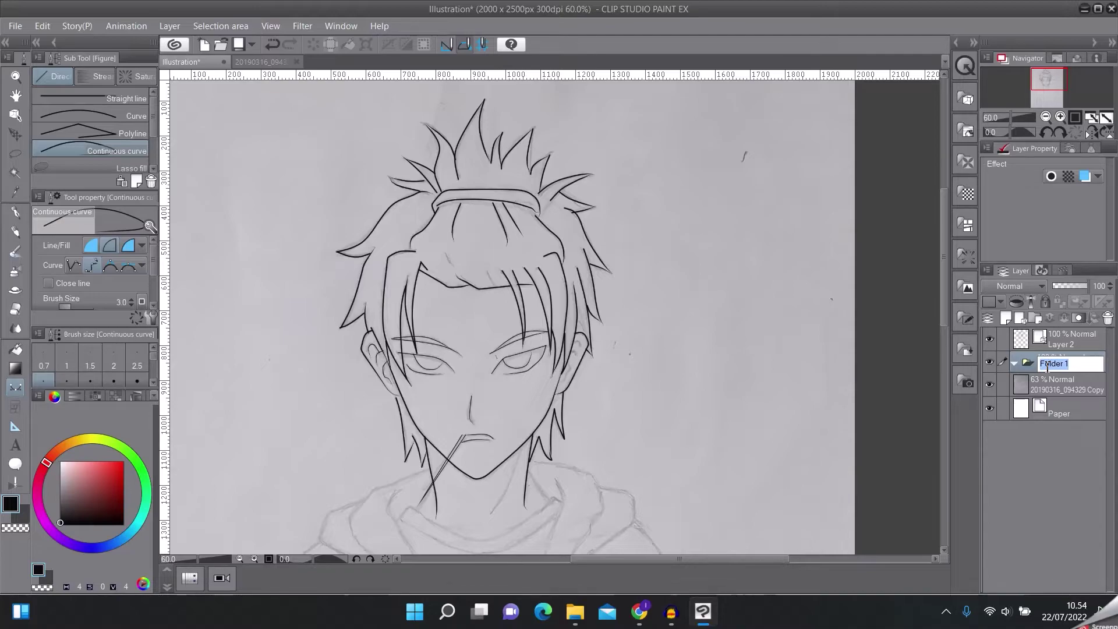
{"action": "type", "text": "Kulit"}
{"action": "key", "text": "Return"}
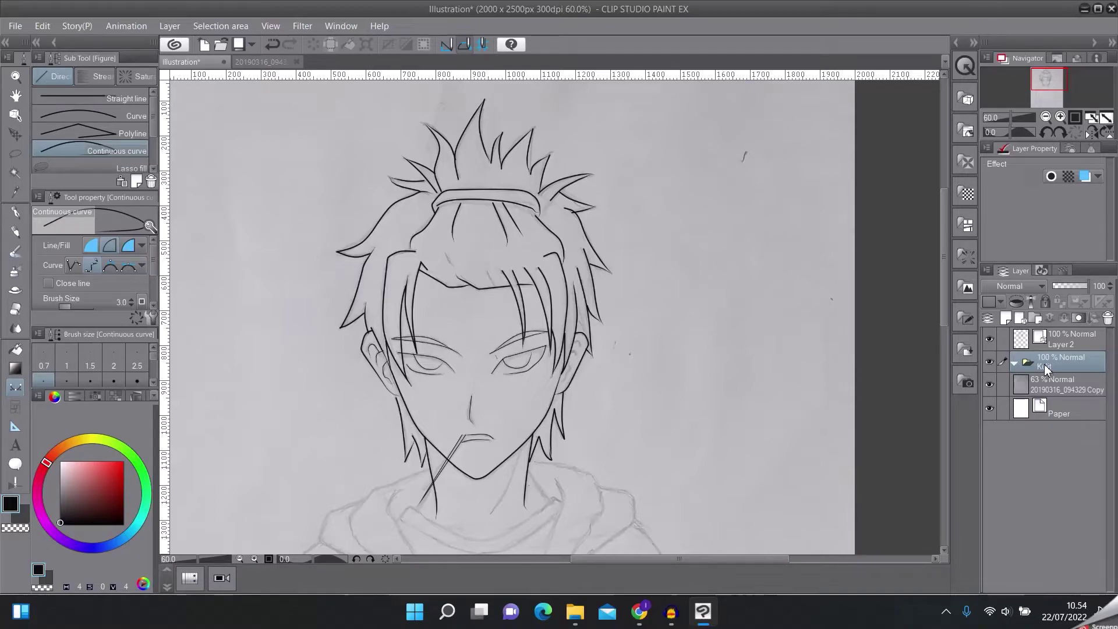
Add a raster layer inside the Kulit folder and hide the sketch layer.
{"action": "key", "text": "ctrl+shift+n"}
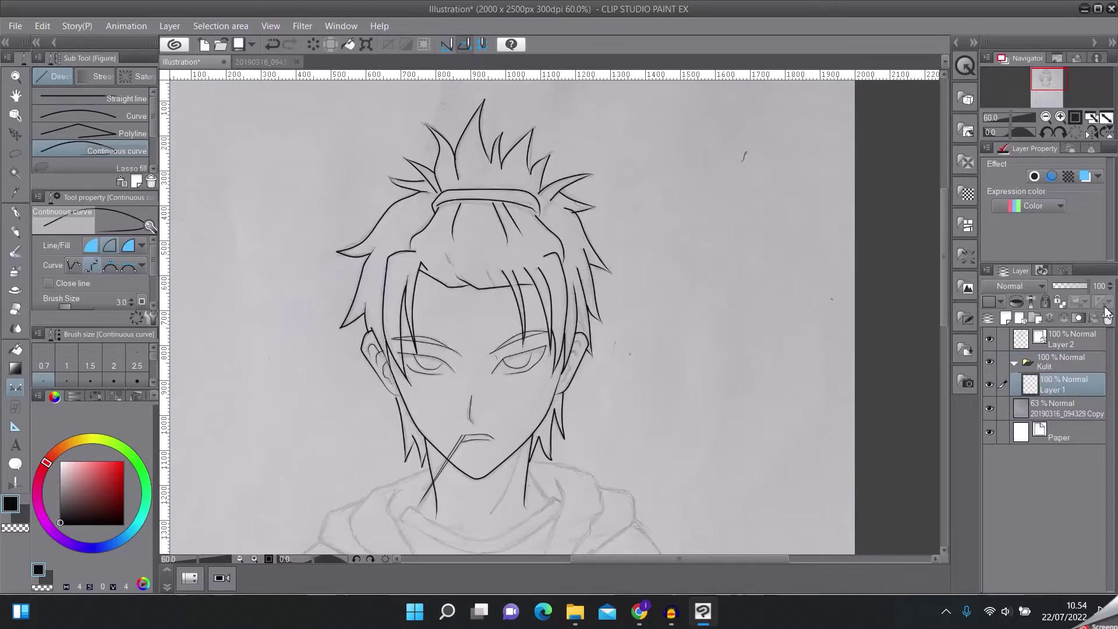
{"action": "left_click", "coordinate": [988, 408]}
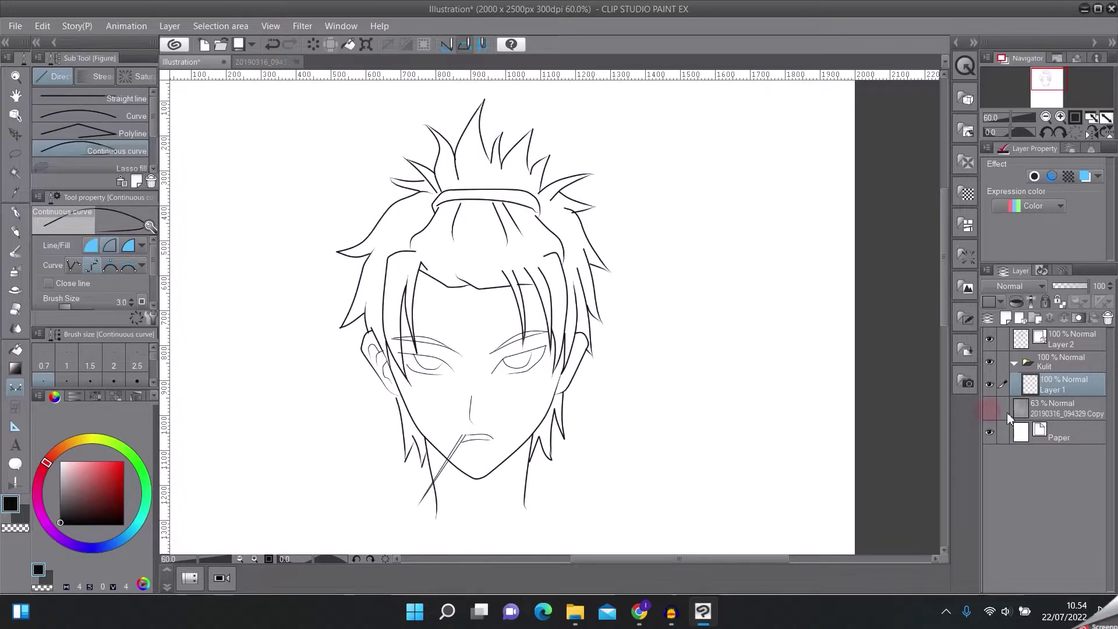
Use Auto select on the line art layer to select the face and both ears.
{"action": "left_click", "coordinate": [16, 173]}
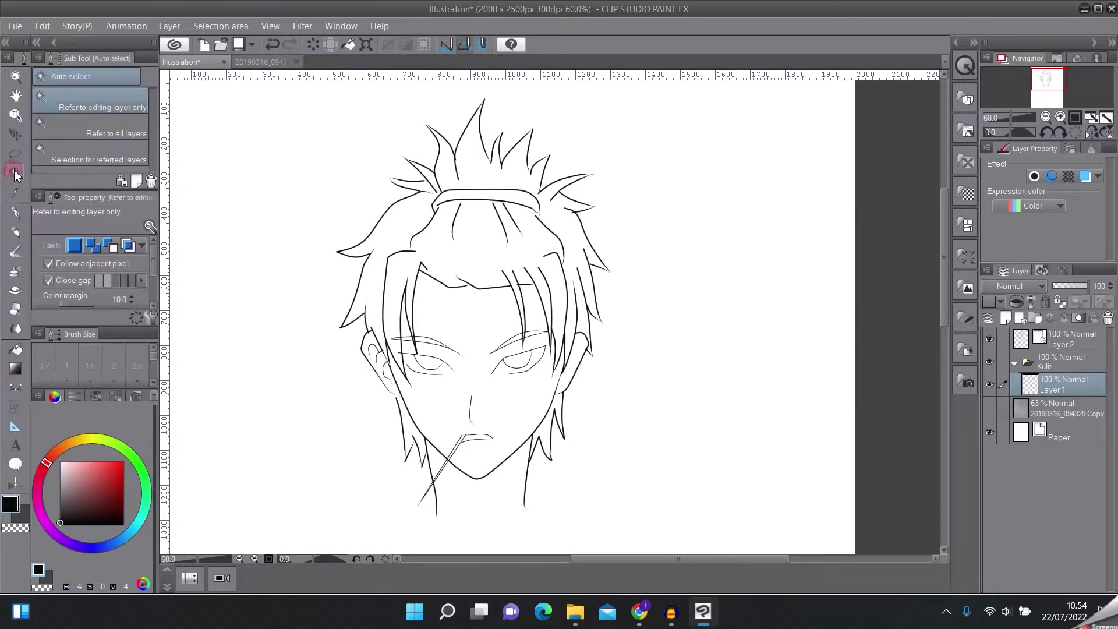
{"action": "left_click", "coordinate": [1071, 343]}
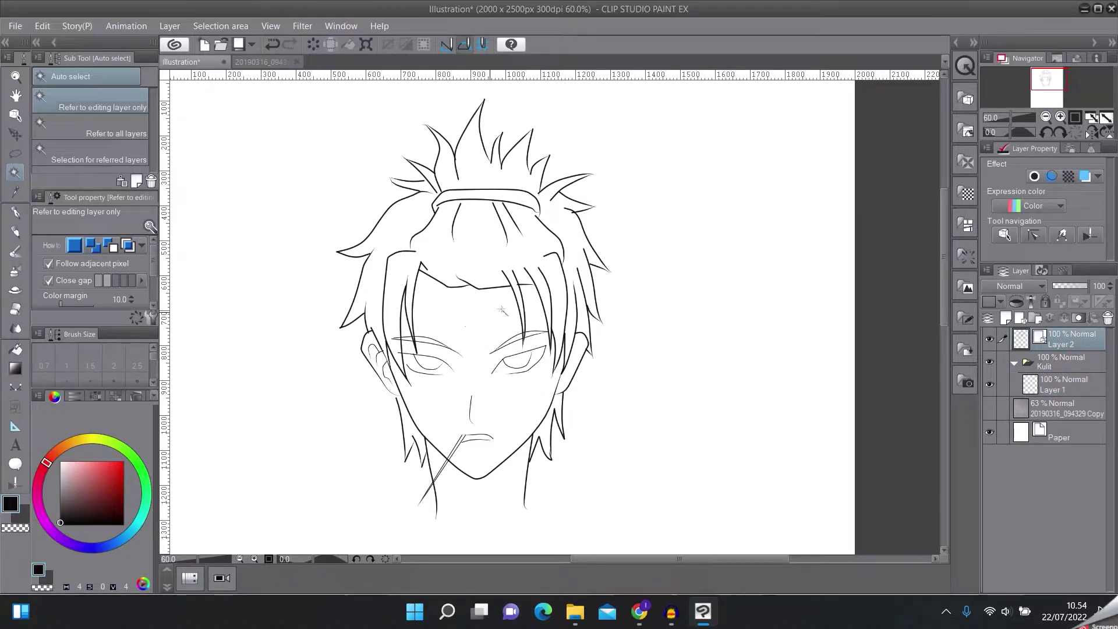
{"action": "left_click", "coordinate": [451, 322]}
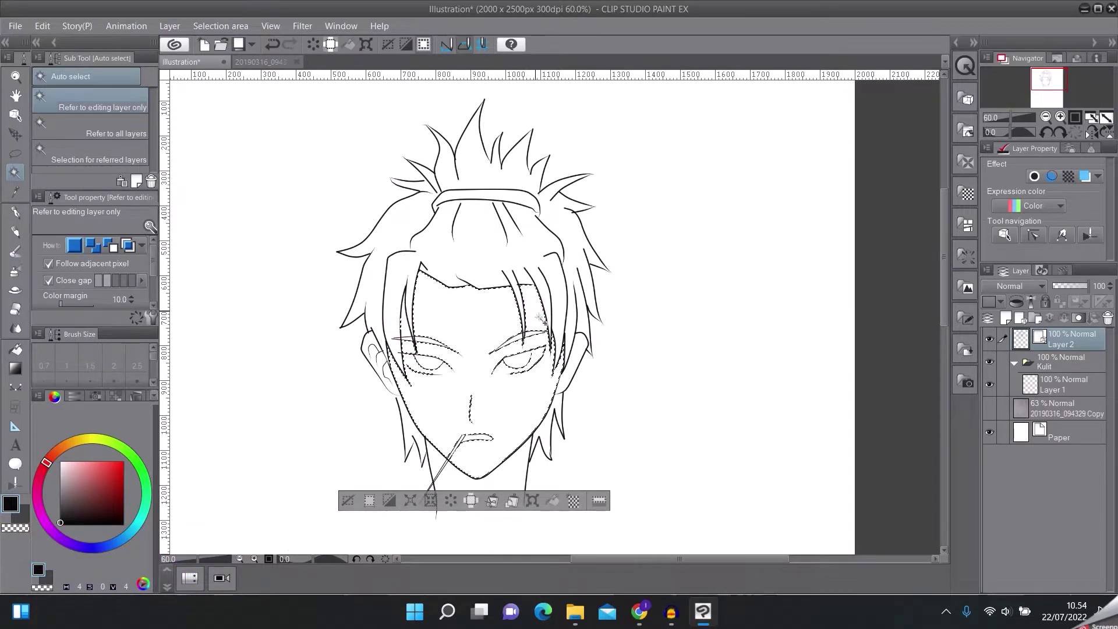
{"action": "left_click", "coordinate": [574, 361]}
{"action": "left_click", "coordinate": [371, 344]}
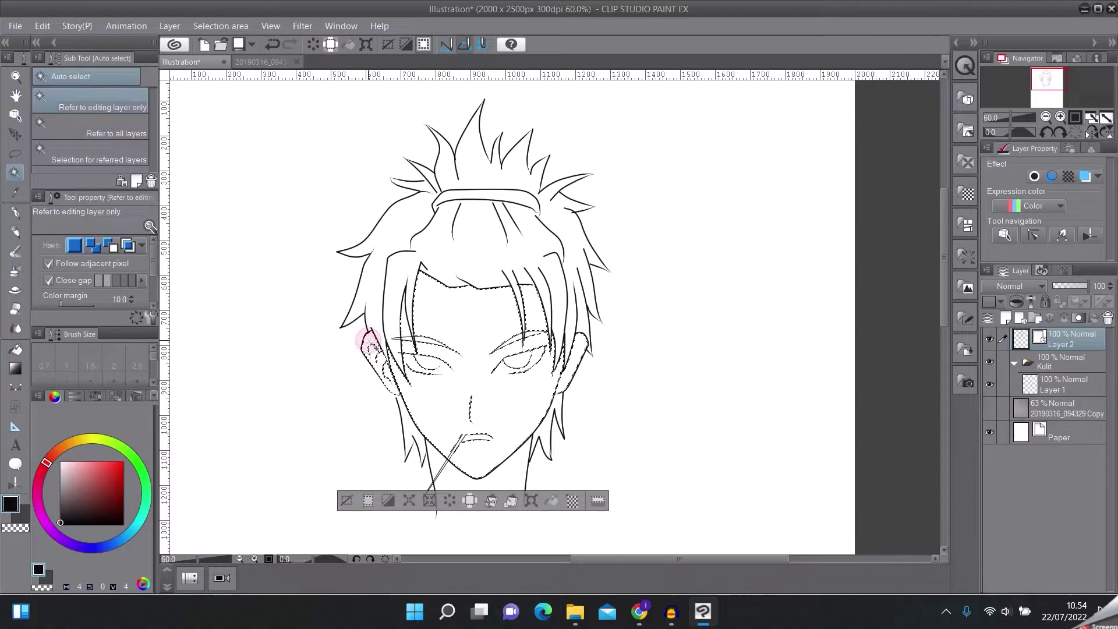
Fill the selected face and ears on Layer 1 with a light beige (H 32, S 12, V 79), and deselect.
{"action": "left_click", "coordinate": [1057, 384]}
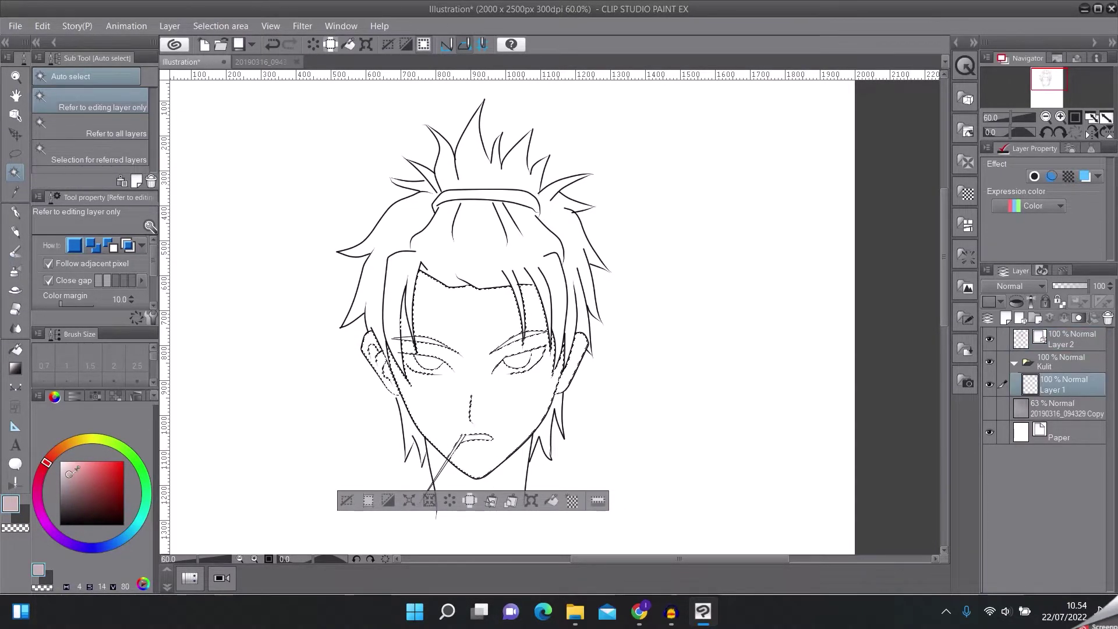
{"action": "left_click", "coordinate": [68, 443]}
{"action": "left_click", "coordinate": [69, 474]}
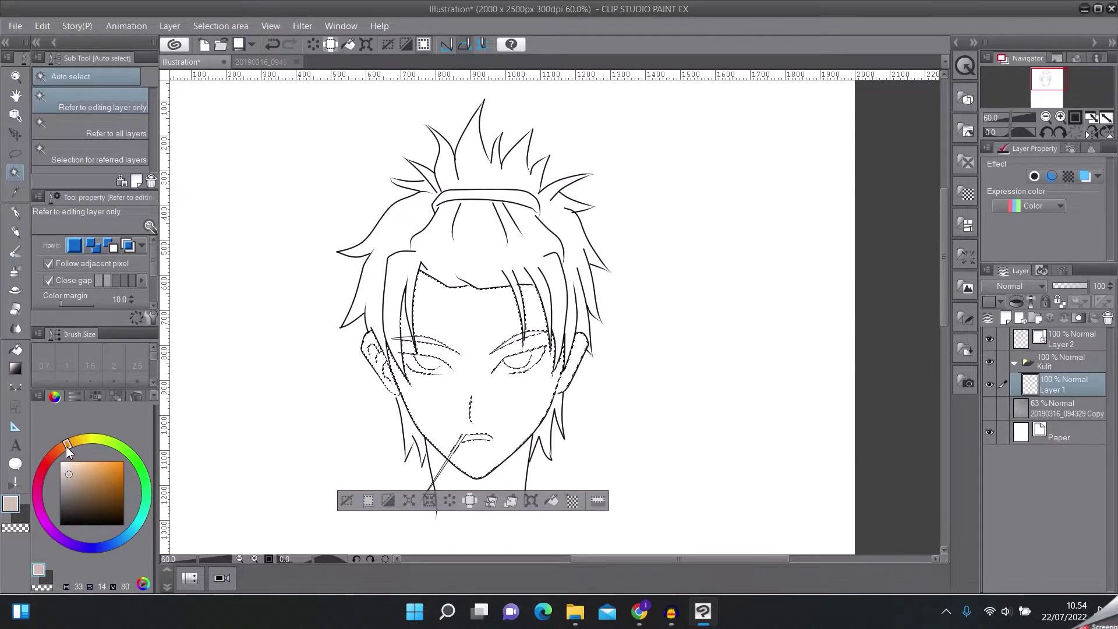
{"action": "left_click", "coordinate": [68, 475]}
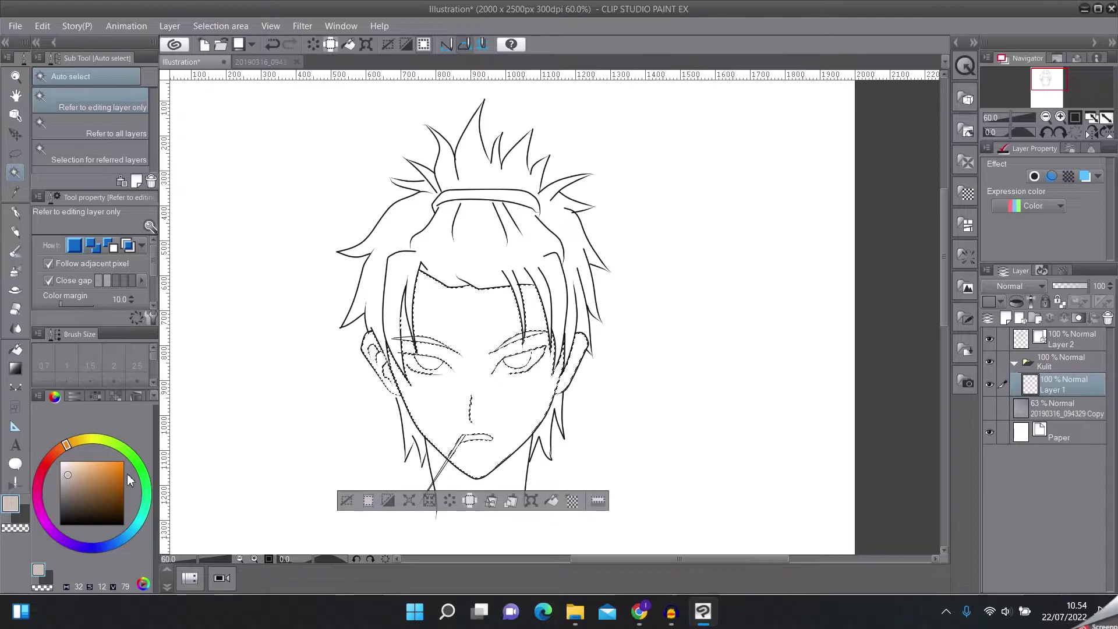
{"action": "left_click", "coordinate": [551, 498]}
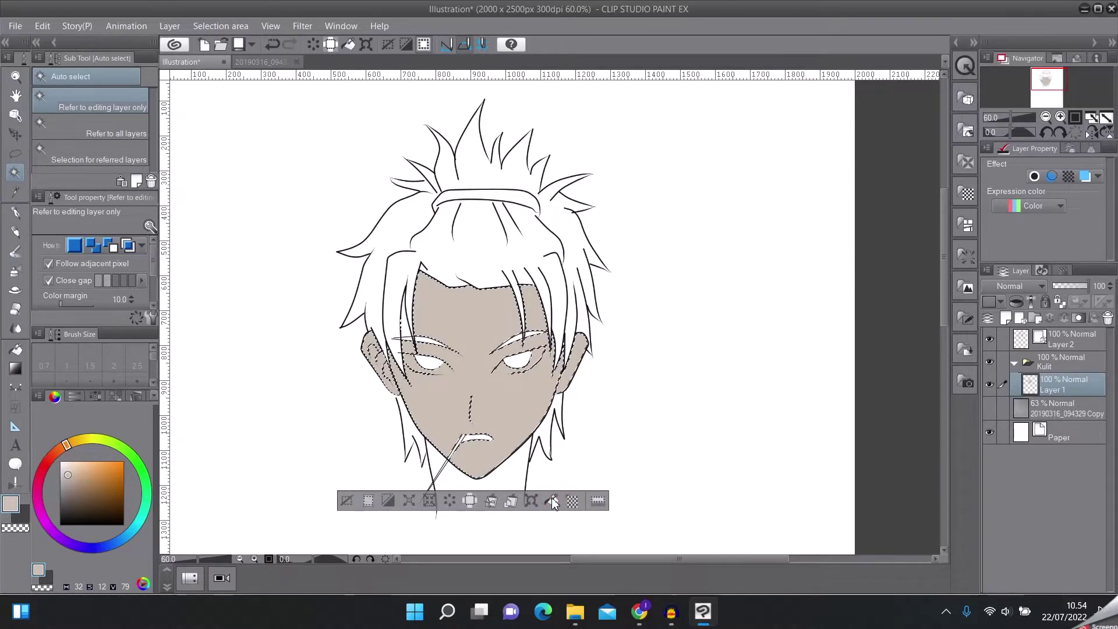
{"action": "key", "text": "ctrl+d"}
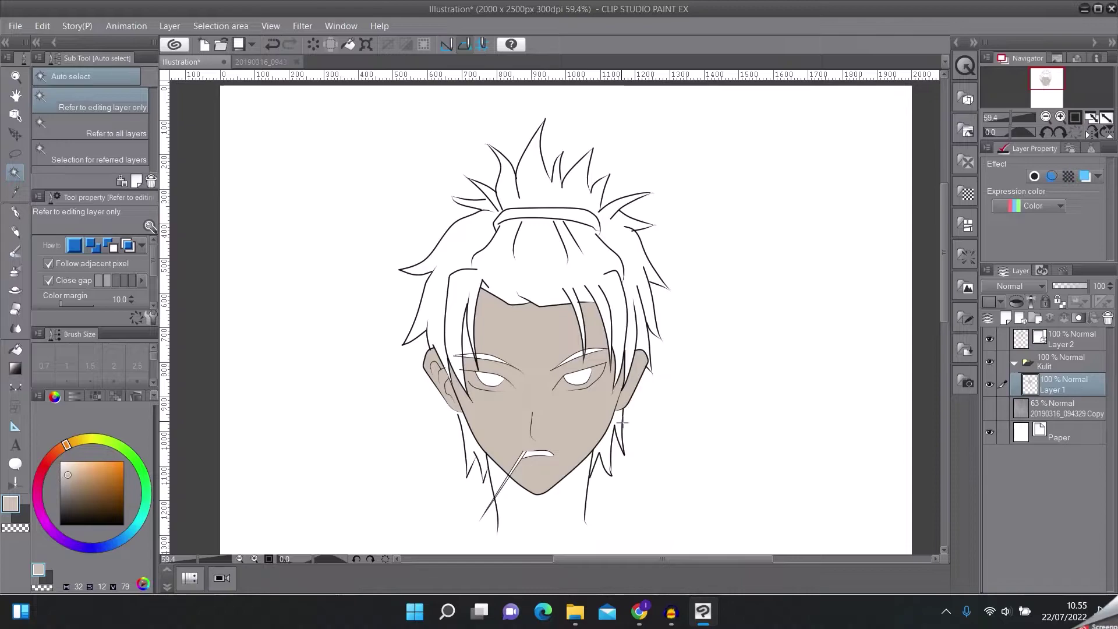
Add a raster layer above the skin colour layer and clip it to the layer below.
{"action": "key", "text": "ctrl+shift+n"}
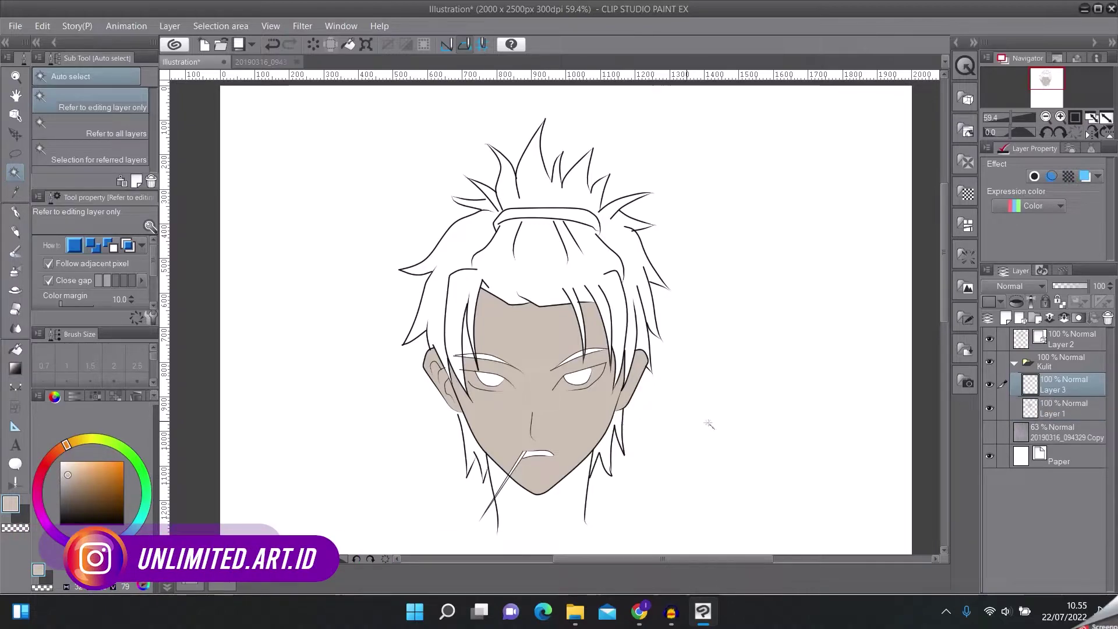
{"action": "right_click", "coordinate": [1029, 388]}
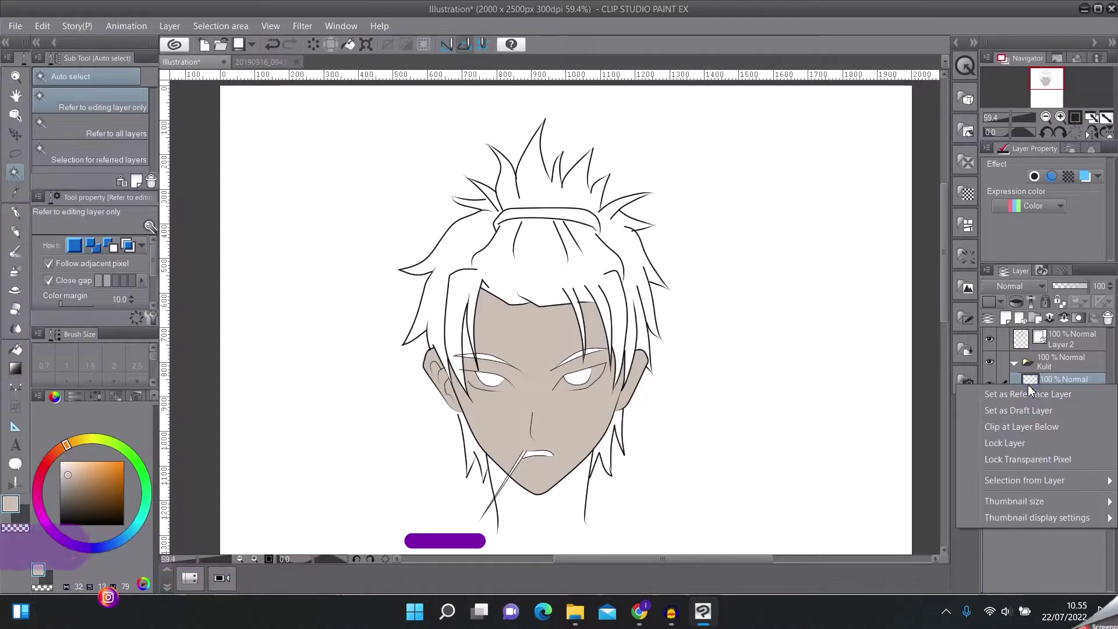
{"action": "left_click", "coordinate": [1013, 426]}
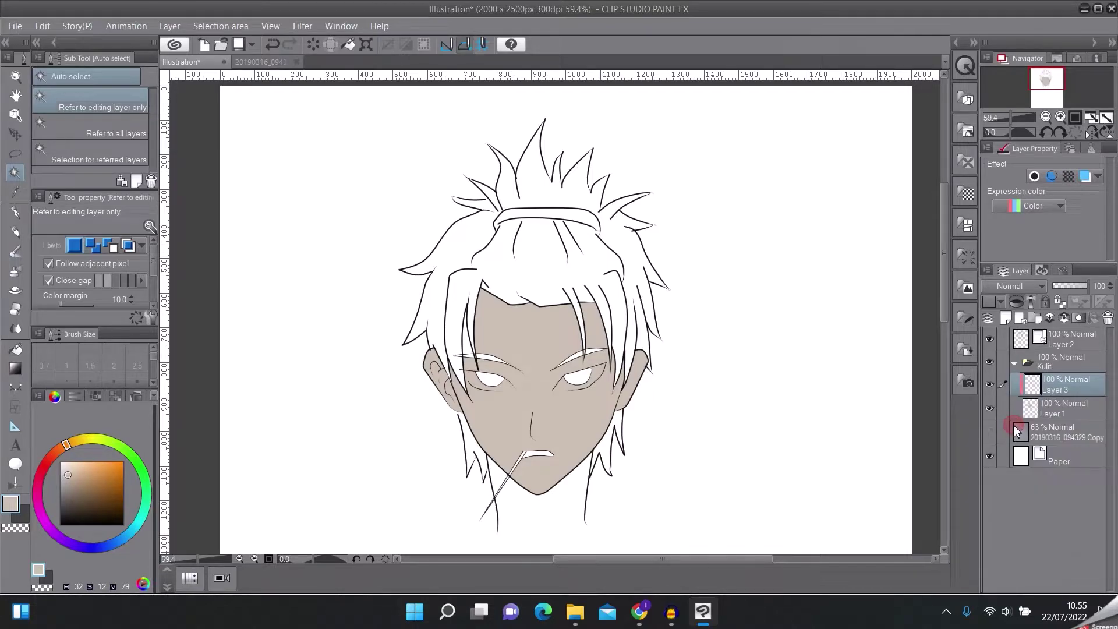
Choose a darker beige than the skin base, about H 32, S 17, V 65, as the shadow colour.
{"action": "left_click", "coordinate": [538, 336]}
{"action": "left_click", "coordinate": [537, 337]}
{"action": "left_click", "coordinate": [72, 481]}
{"action": "left_click", "coordinate": [72, 481]}
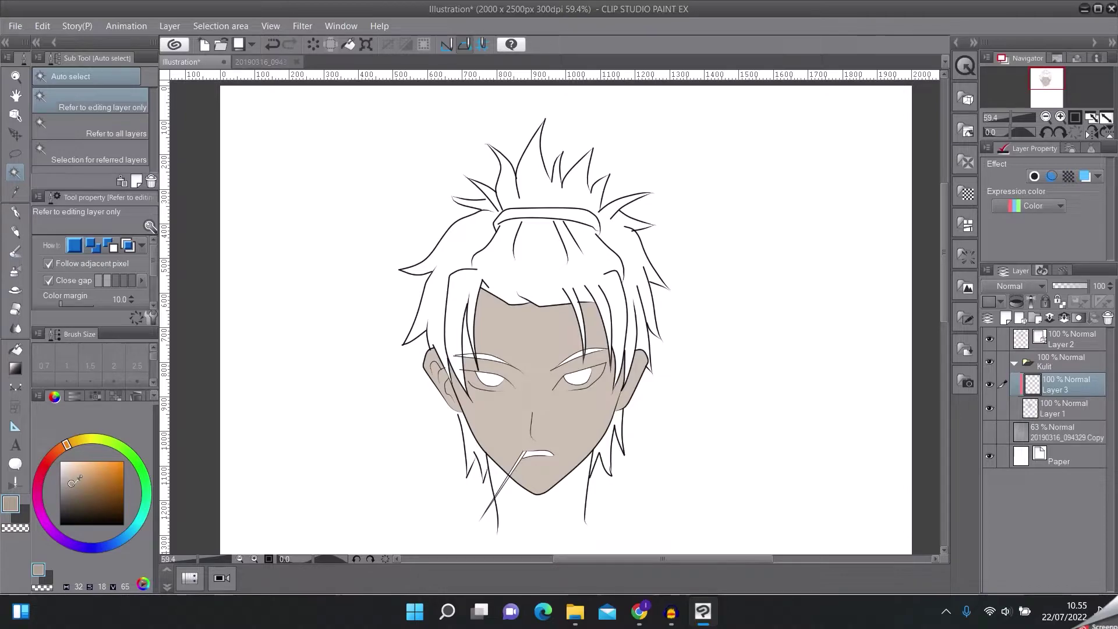
Choose the Darker pencil as the brush for shading.
{"action": "left_click", "coordinate": [14, 251]}
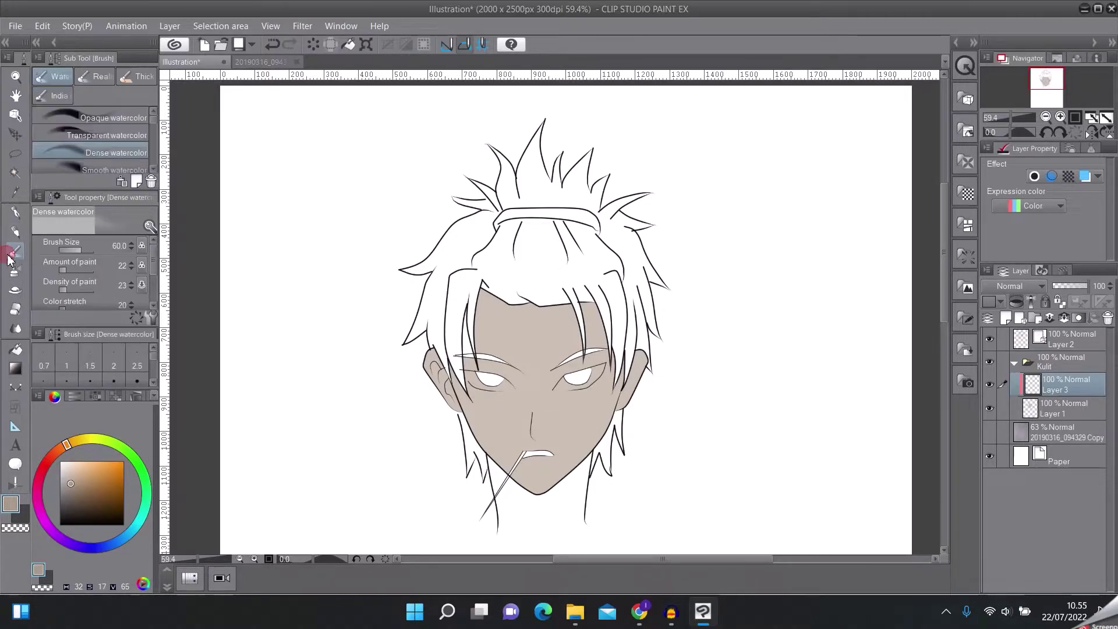
{"action": "left_click", "coordinate": [19, 220]}
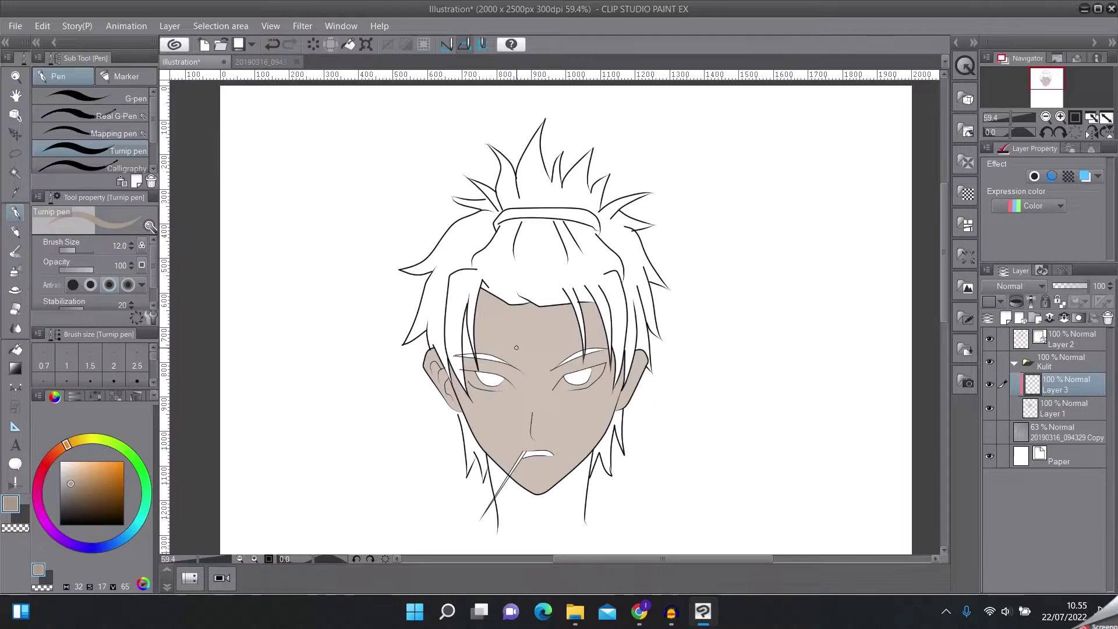
{"action": "left_click", "coordinate": [16, 235]}
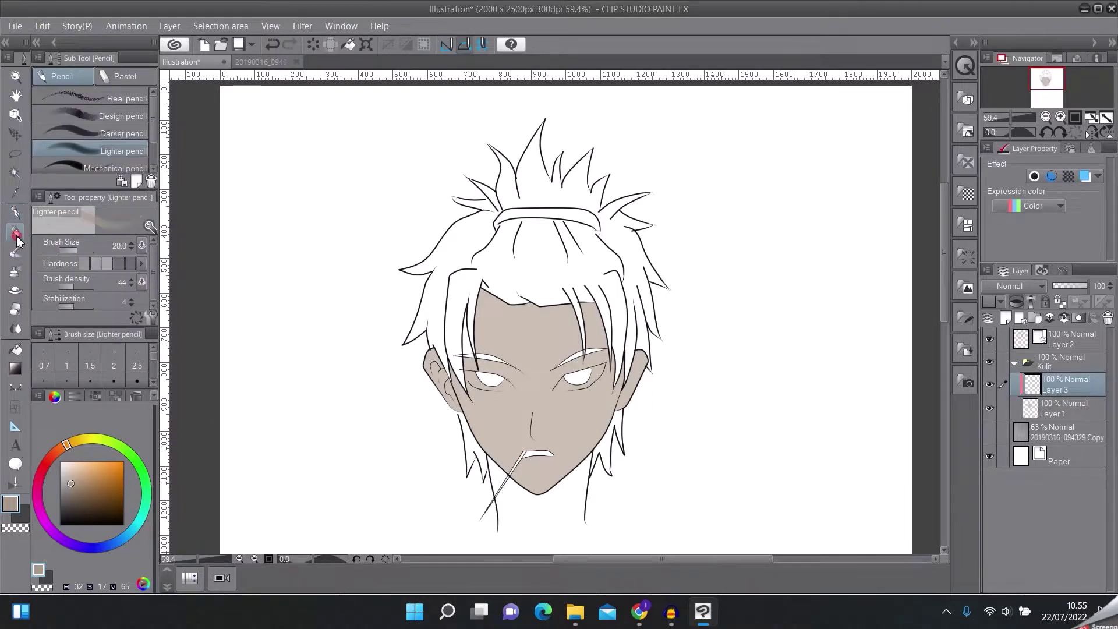
{"action": "left_click", "coordinate": [106, 134]}
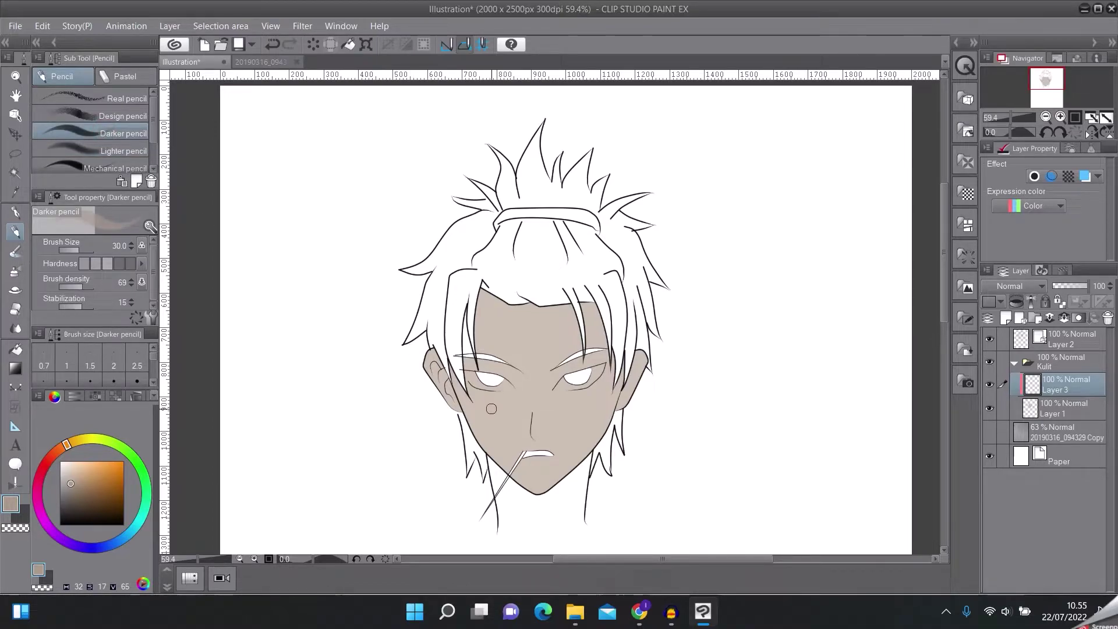
Paint shadows on the clipped layer along the left edge of the forehead and from the left temple down the jaw to the chin.
{"action": "scroll", "coordinate": [495, 407], "scroll_direction": "up", "scroll_amount": 2}
{"action": "left_click_drag", "start_coordinate": [516, 413], "coordinate": [460, 341]}
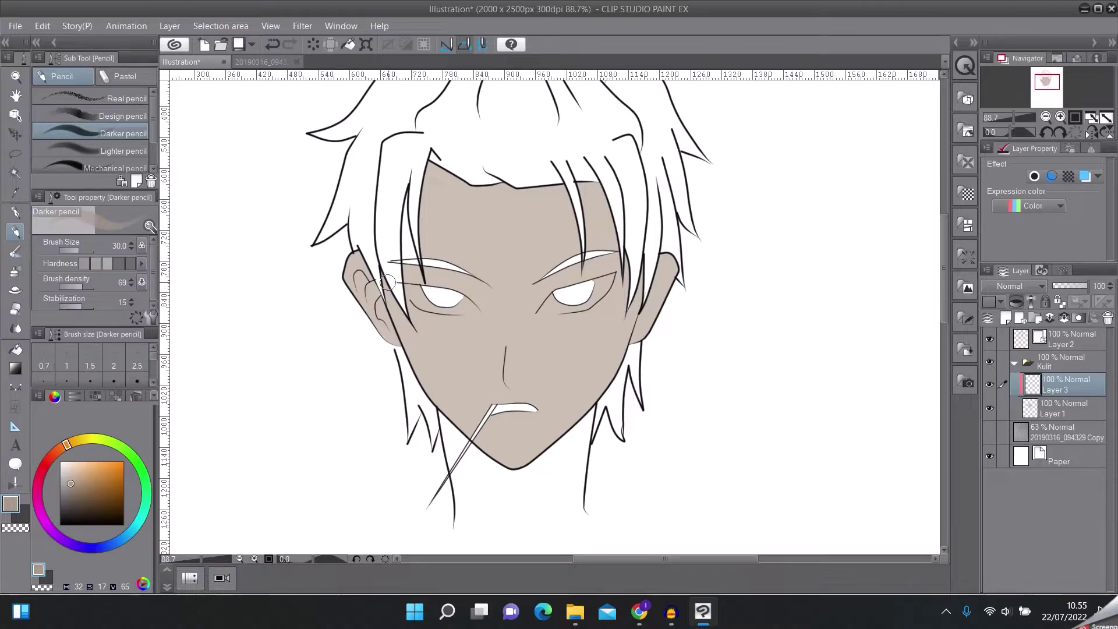
{"action": "mouse_move", "coordinate": [385, 281]}
{"action": "left_mouse_down"}
{"action": "mouse_move", "coordinate": [415, 364]}
{"action": "mouse_move", "coordinate": [406, 393]}
{"action": "mouse_move", "coordinate": [417, 359]}
{"action": "mouse_move", "coordinate": [418, 396]}
{"action": "left_mouse_up"}
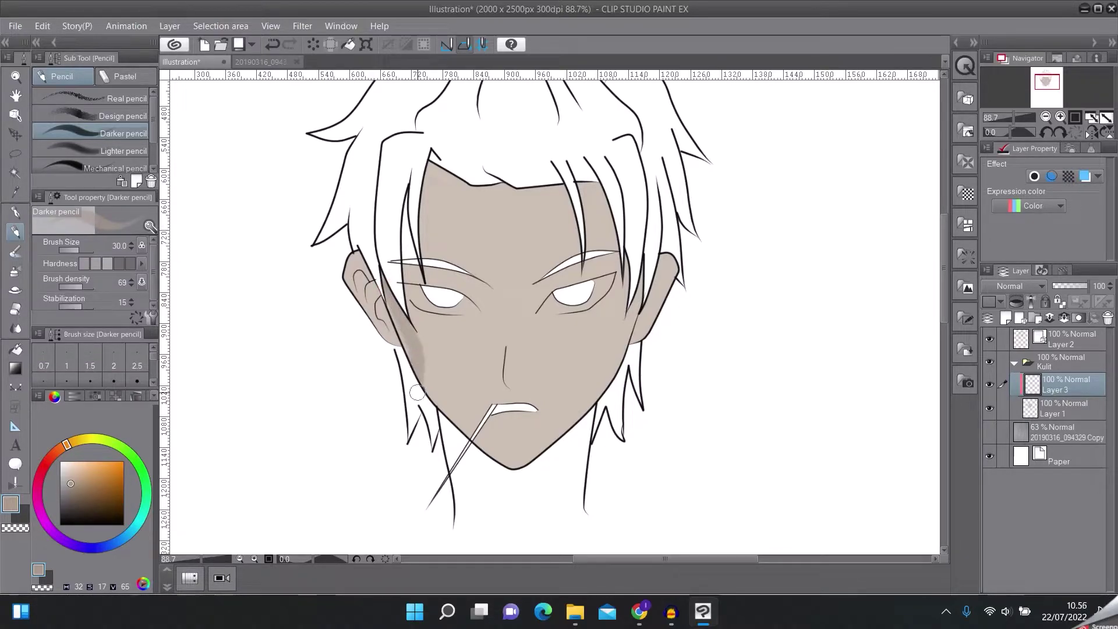
{"action": "left_click_drag", "start_coordinate": [395, 314], "coordinate": [461, 437]}
{"action": "mouse_move", "coordinate": [409, 344]}
{"action": "left_mouse_down"}
{"action": "mouse_move", "coordinate": [456, 418]}
{"action": "mouse_move", "coordinate": [512, 474]}
{"action": "mouse_move", "coordinate": [426, 379]}
{"action": "mouse_move", "coordinate": [522, 472]}
{"action": "left_mouse_up"}
{"action": "left_click_drag", "start_coordinate": [439, 160], "coordinate": [420, 251]}
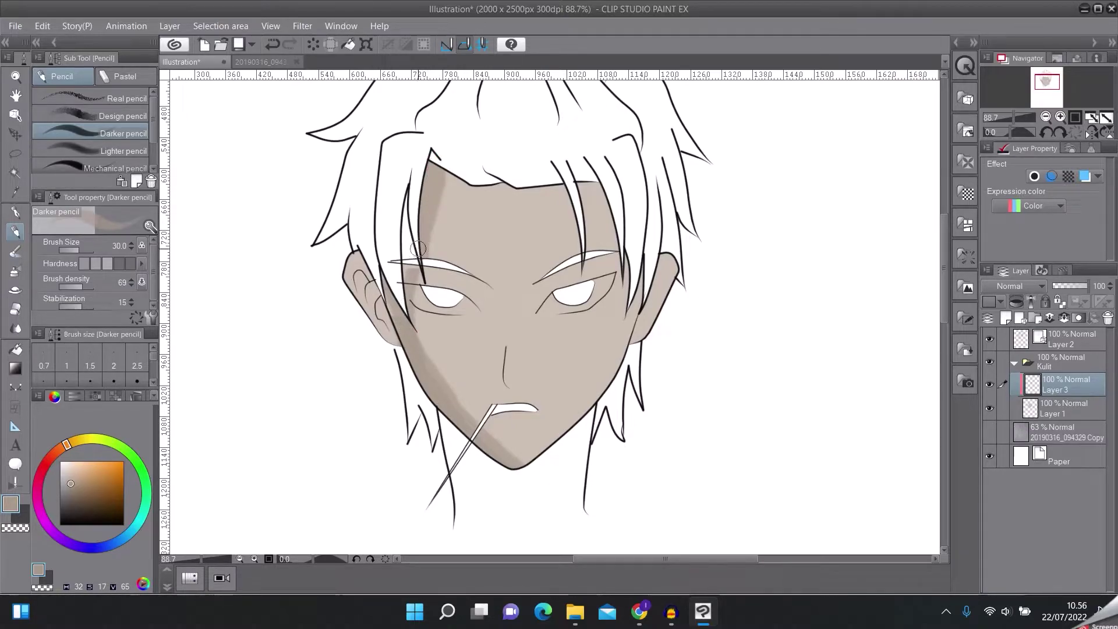
{"action": "mouse_move", "coordinate": [449, 167]}
{"action": "left_mouse_down"}
{"action": "mouse_move", "coordinate": [423, 270]}
{"action": "mouse_move", "coordinate": [426, 215]}
{"action": "mouse_move", "coordinate": [416, 290]}
{"action": "left_mouse_up"}
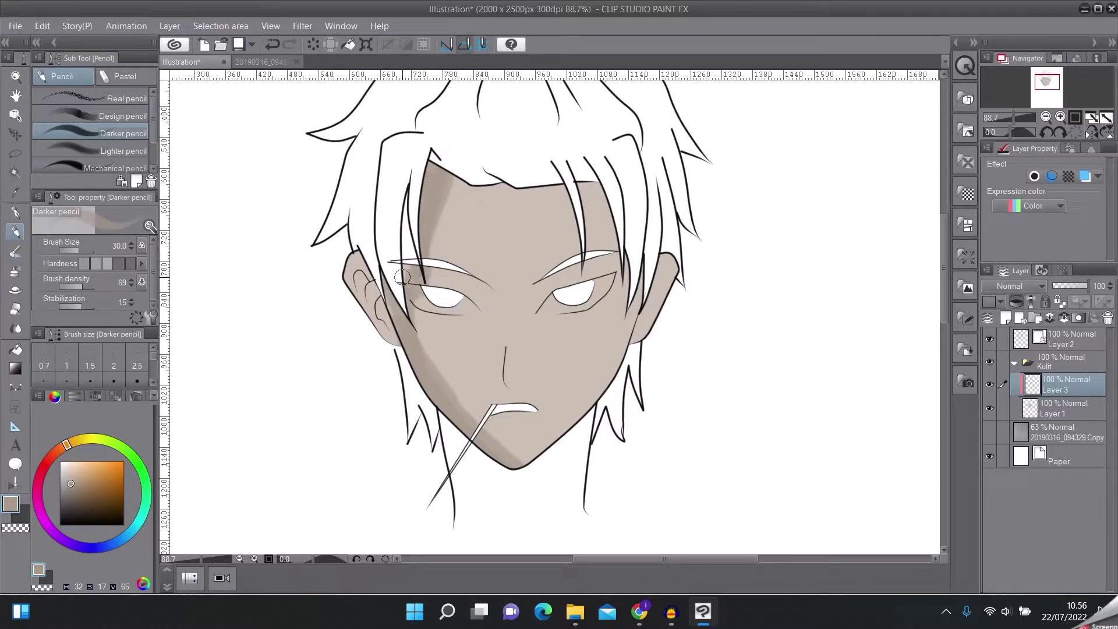
{"action": "mouse_move", "coordinate": [416, 358]}
{"action": "left_mouse_down"}
{"action": "mouse_move", "coordinate": [408, 336]}
{"action": "mouse_move", "coordinate": [512, 472]}
{"action": "left_mouse_up"}
{"action": "mouse_move", "coordinate": [405, 307]}
{"action": "left_mouse_down"}
{"action": "mouse_move", "coordinate": [414, 353]}
{"action": "mouse_move", "coordinate": [418, 280]}
{"action": "mouse_move", "coordinate": [415, 328]}
{"action": "mouse_move", "coordinate": [494, 469]}
{"action": "mouse_move", "coordinate": [513, 479]}
{"action": "mouse_move", "coordinate": [435, 352]}
{"action": "mouse_move", "coordinate": [523, 455]}
{"action": "left_mouse_up"}
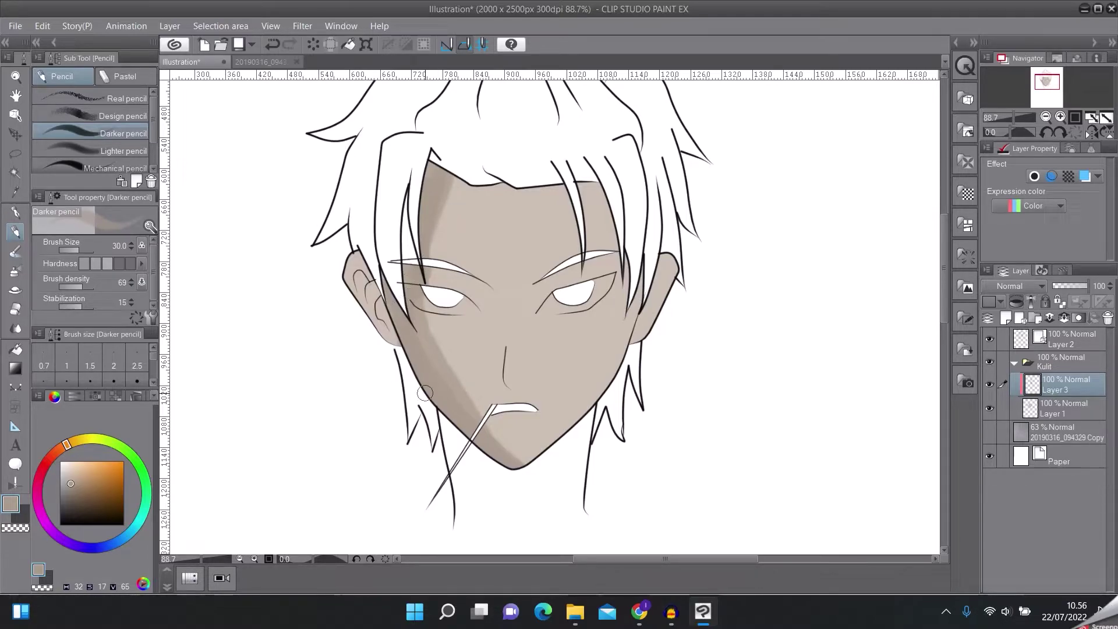
Soften the edges of the face shadow along the forehead, cheek and jaw with the Blend tool at brush size 50.
{"action": "left_click", "coordinate": [15, 329]}
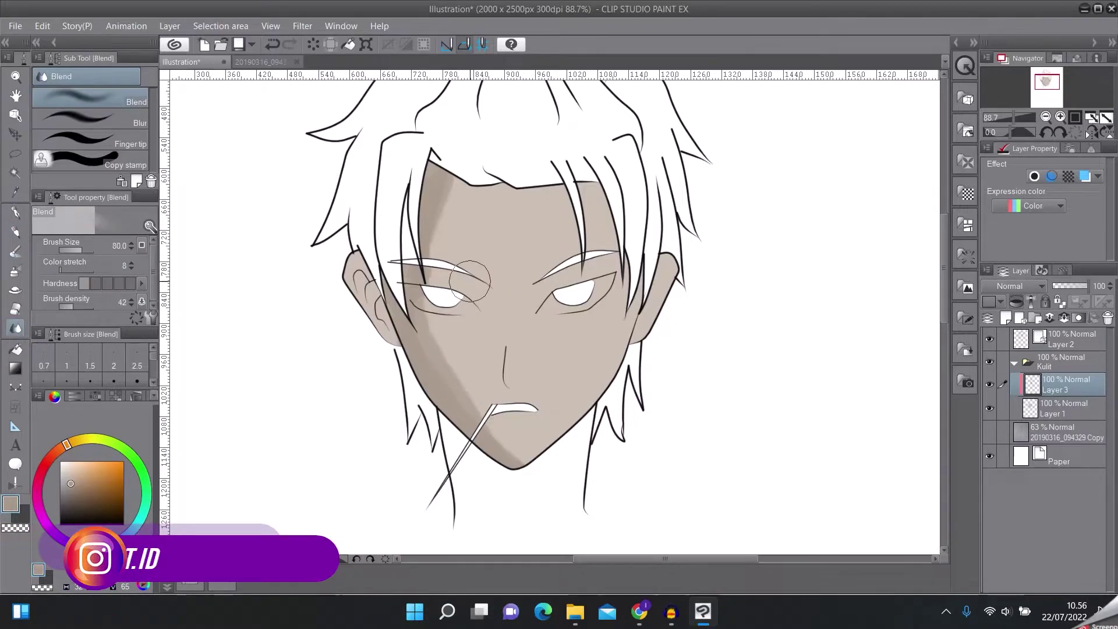
{"action": "key", "text": "bracketleft"}
{"action": "key", "text": "bracketleft"}
{"action": "key", "text": "bracketleft"}
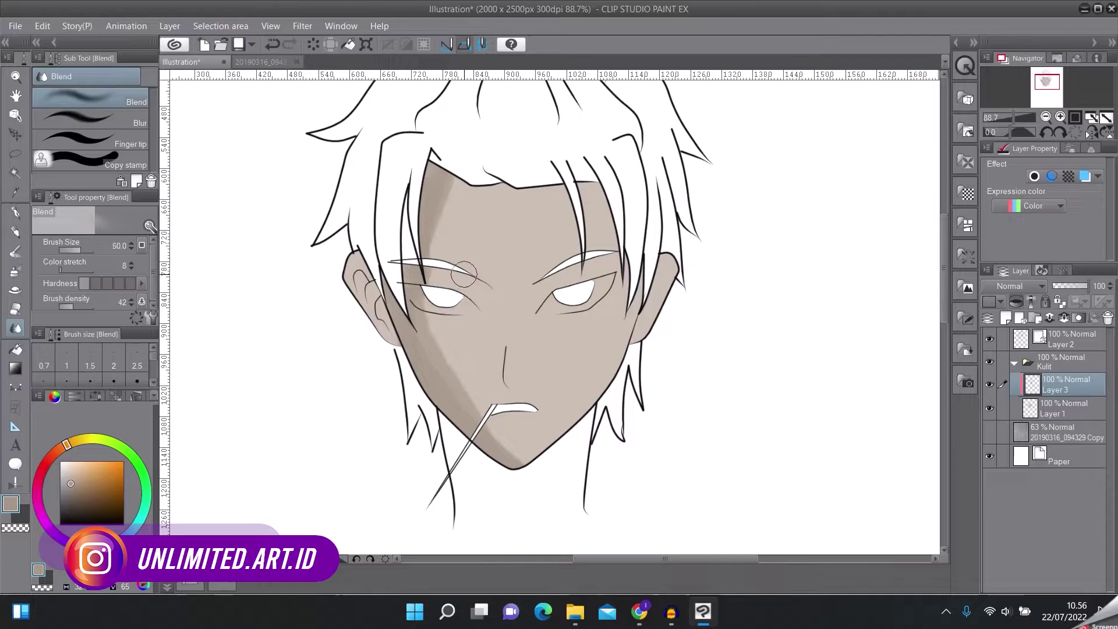
{"action": "mouse_move", "coordinate": [448, 198]}
{"action": "left_mouse_down"}
{"action": "mouse_move", "coordinate": [454, 179]}
{"action": "mouse_move", "coordinate": [444, 220]}
{"action": "mouse_move", "coordinate": [449, 169]}
{"action": "mouse_move", "coordinate": [454, 254]}
{"action": "mouse_move", "coordinate": [425, 271]}
{"action": "mouse_move", "coordinate": [431, 288]}
{"action": "mouse_move", "coordinate": [407, 304]}
{"action": "mouse_move", "coordinate": [452, 358]}
{"action": "mouse_move", "coordinate": [449, 342]}
{"action": "mouse_move", "coordinate": [516, 453]}
{"action": "mouse_move", "coordinate": [424, 335]}
{"action": "mouse_move", "coordinate": [461, 414]}
{"action": "left_mouse_up"}
{"action": "key", "text": "ctrl+z"}
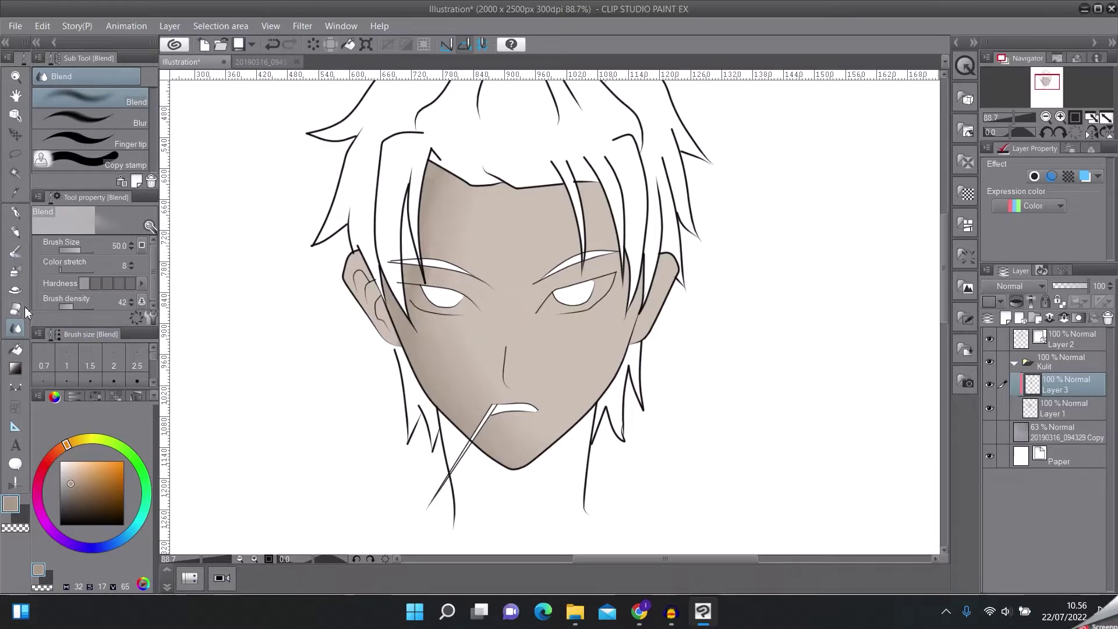
Paint highlights on the nose, both eyelids and the right cheek with the Darker pencil in light beige (H 32, S 10, V 96).
{"action": "left_click", "coordinate": [66, 464]}
{"action": "key", "text": "bracketleft"}
{"action": "key", "text": "bracketleft"}
{"action": "key", "text": "bracketleft"}
{"action": "key", "text": "bracketleft"}
{"action": "key", "text": "bracketleft"}
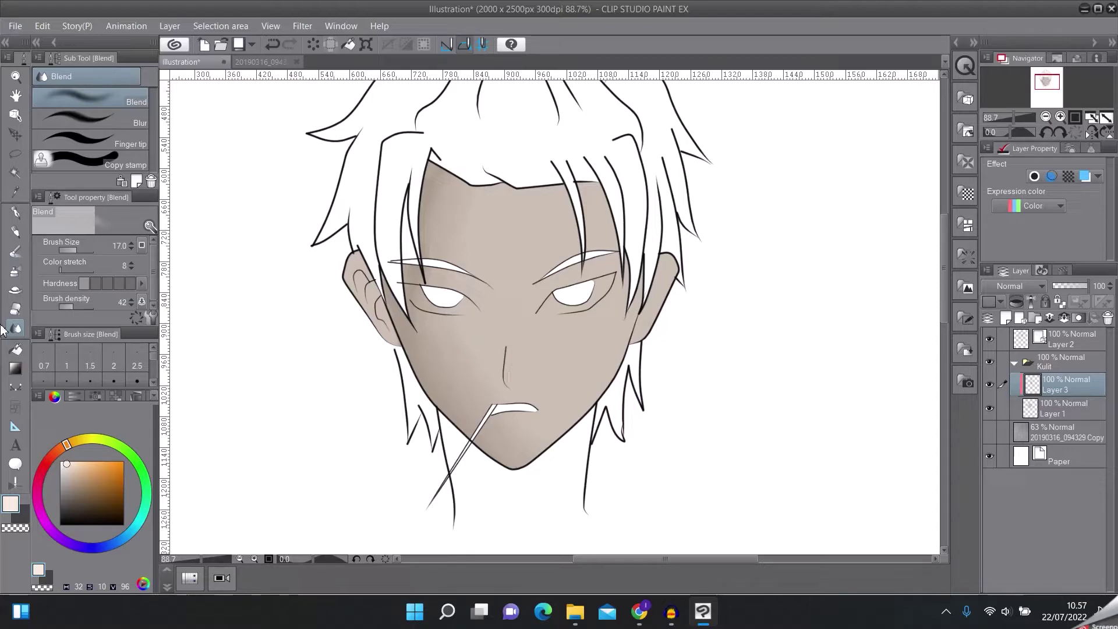
{"action": "left_click", "coordinate": [16, 233]}
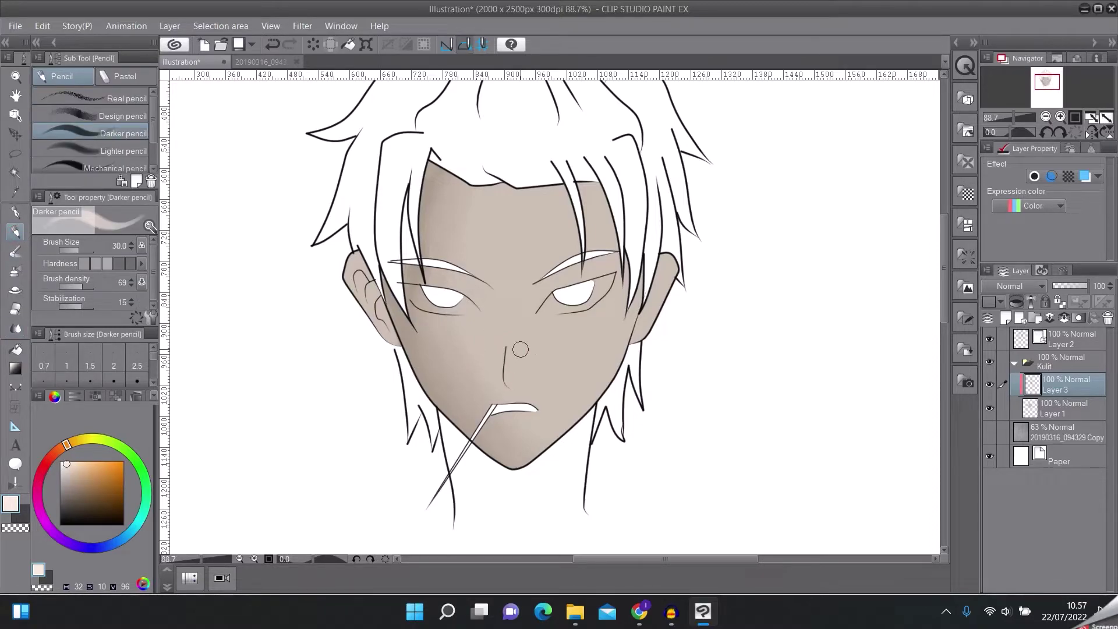
{"action": "left_click_drag", "start_coordinate": [513, 347], "coordinate": [511, 389]}
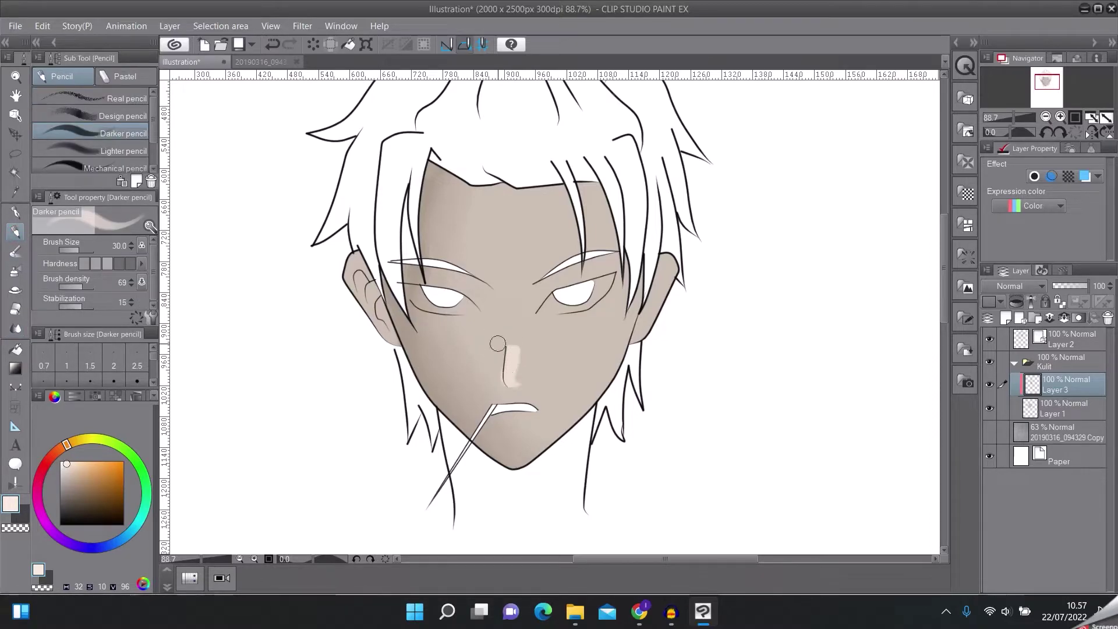
{"action": "left_click_drag", "start_coordinate": [448, 292], "coordinate": [469, 284]}
{"action": "left_click_drag", "start_coordinate": [575, 277], "coordinate": [574, 279]}
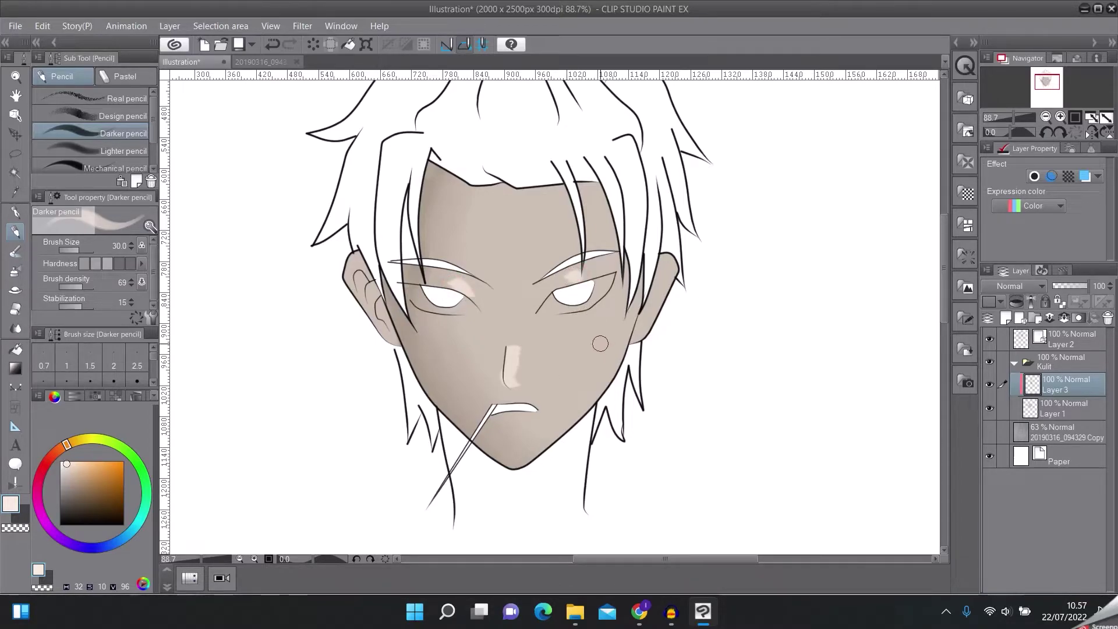
{"action": "left_click_drag", "start_coordinate": [617, 333], "coordinate": [585, 389]}
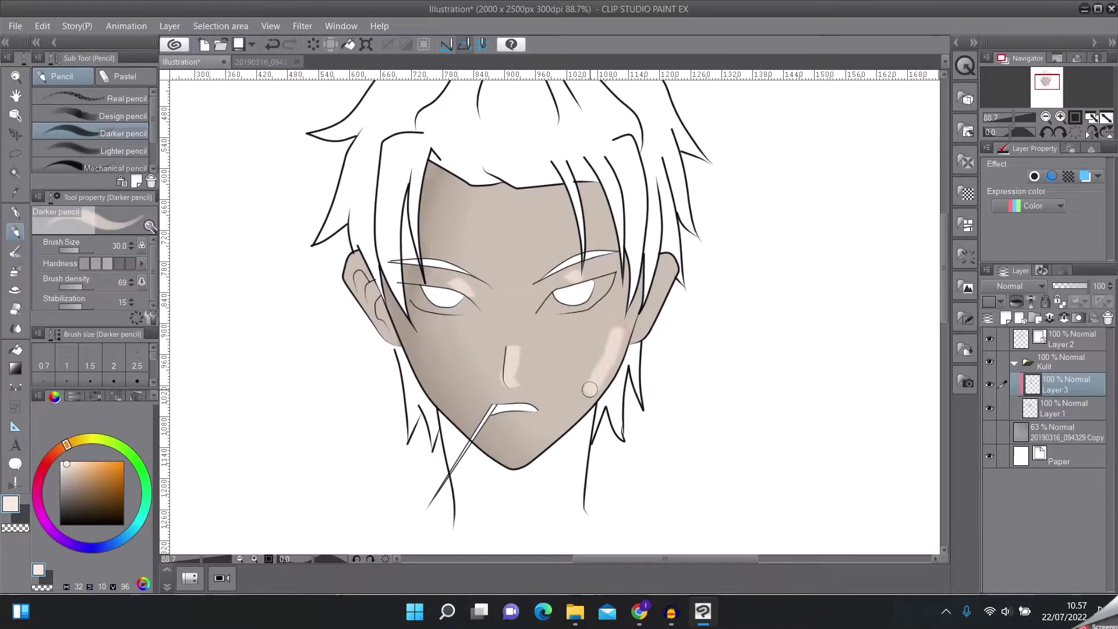
Blend the face highlights at brush size 25, and undo all the pencil shading and highlights.
{"action": "left_click", "coordinate": [16, 328]}
{"action": "key", "text": "bracketright"}
{"action": "key", "text": "bracketright"}
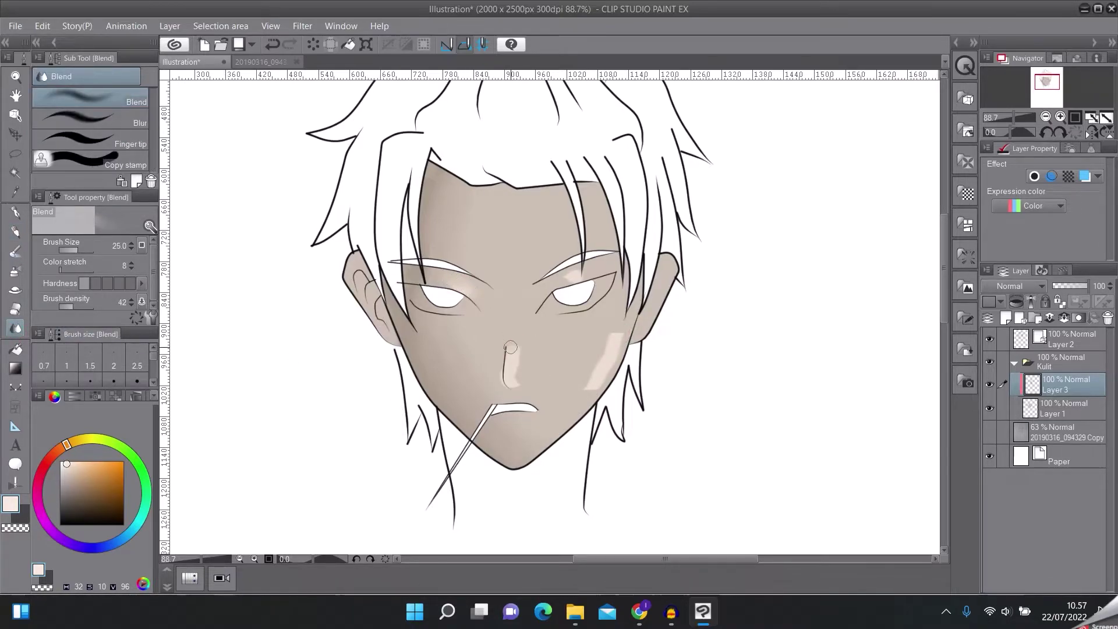
{"action": "mouse_move", "coordinate": [637, 360]}
{"action": "left_mouse_down"}
{"action": "mouse_move", "coordinate": [612, 329]}
{"action": "mouse_move", "coordinate": [583, 380]}
{"action": "mouse_move", "coordinate": [623, 328]}
{"action": "mouse_move", "coordinate": [586, 405]}
{"action": "left_mouse_up"}
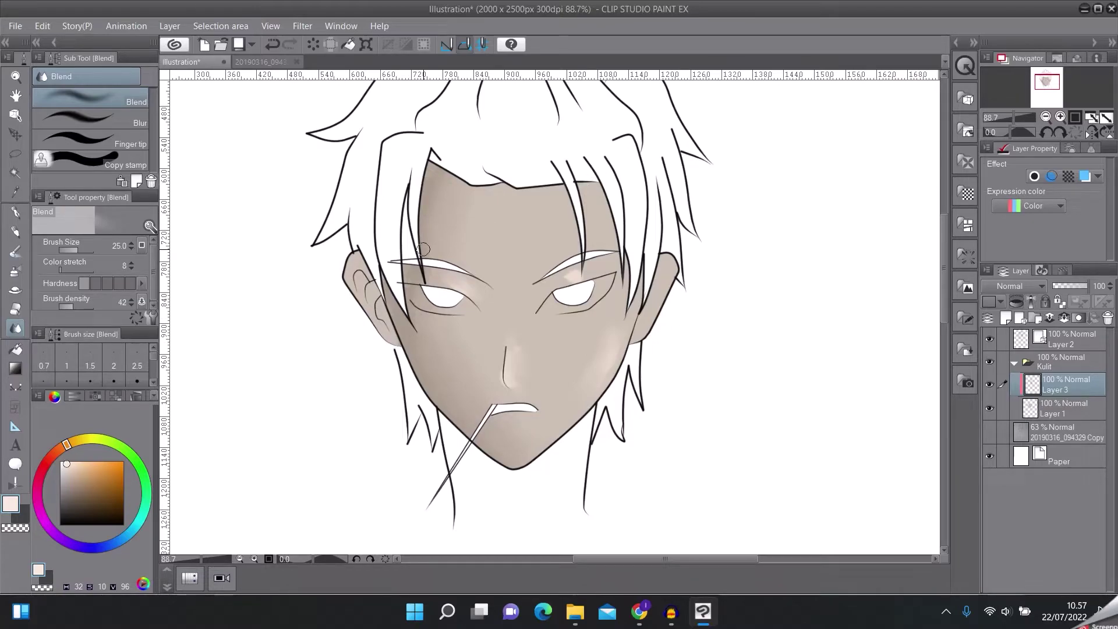
{"action": "key", "text": "ctrl+z"}
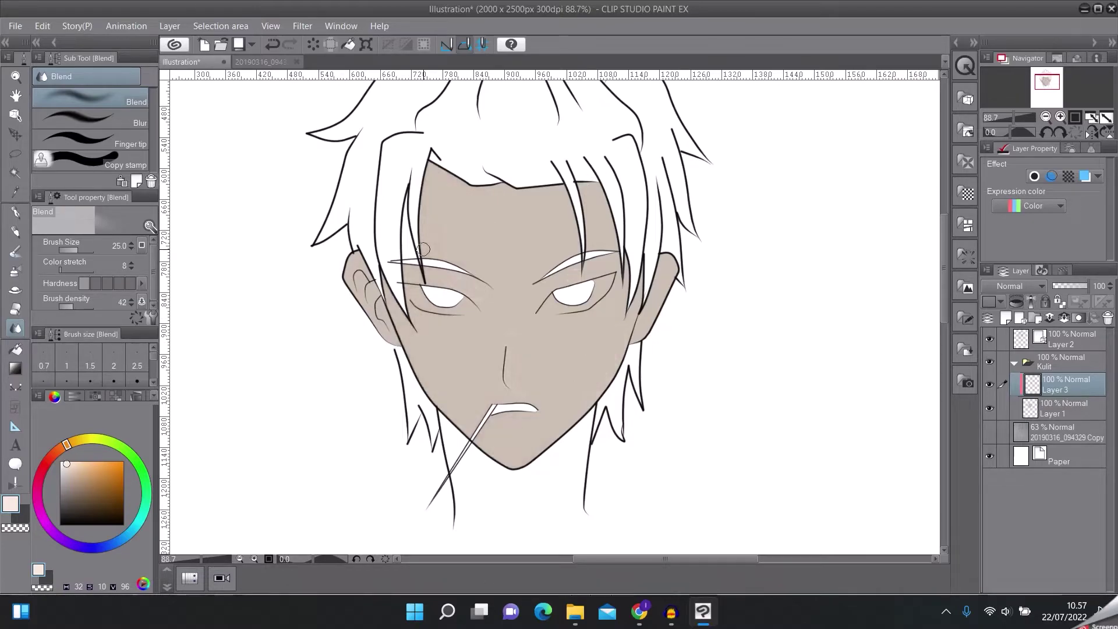
Outline the face's left shadow area with a Polyline selection from the hairline down to the chin and around outside the ear.
{"action": "right_click", "coordinate": [16, 158]}
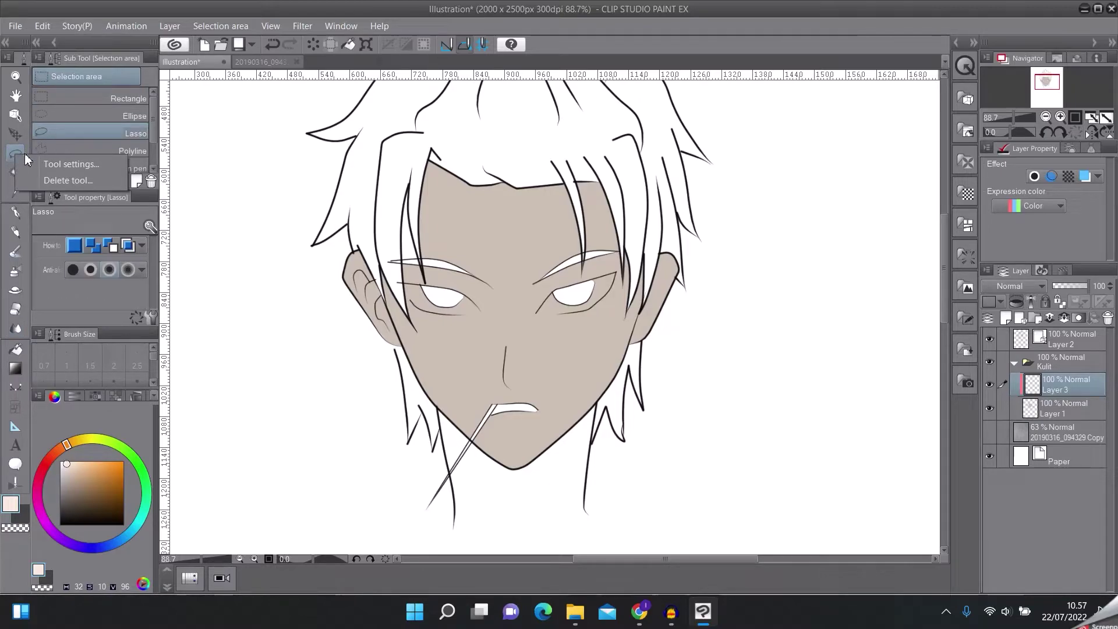
{"action": "left_click", "coordinate": [10, 158]}
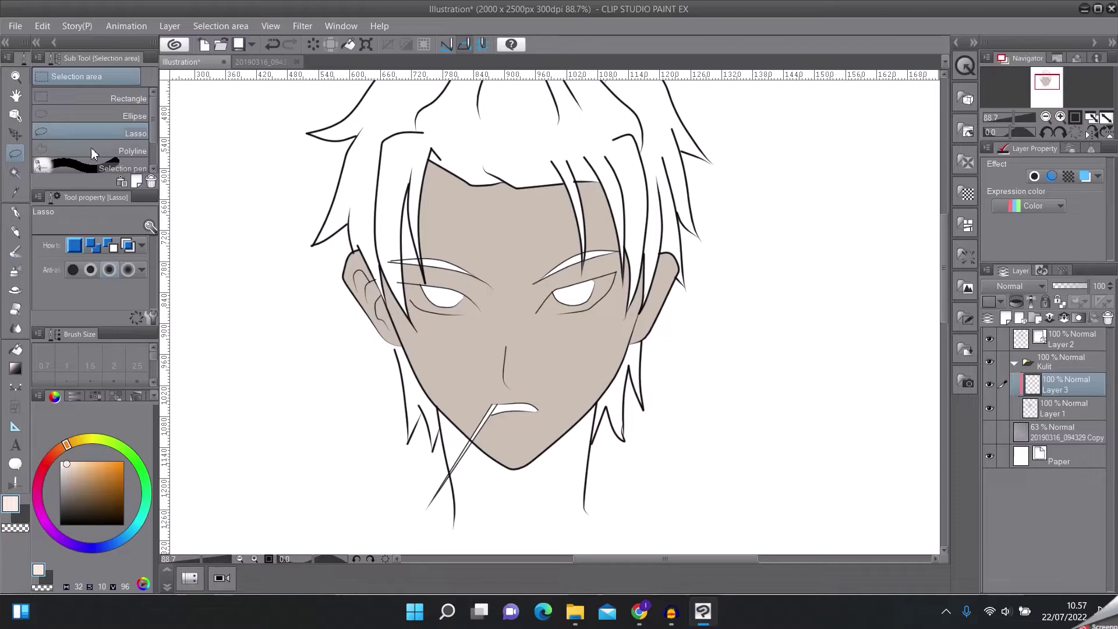
{"action": "left_click", "coordinate": [97, 148]}
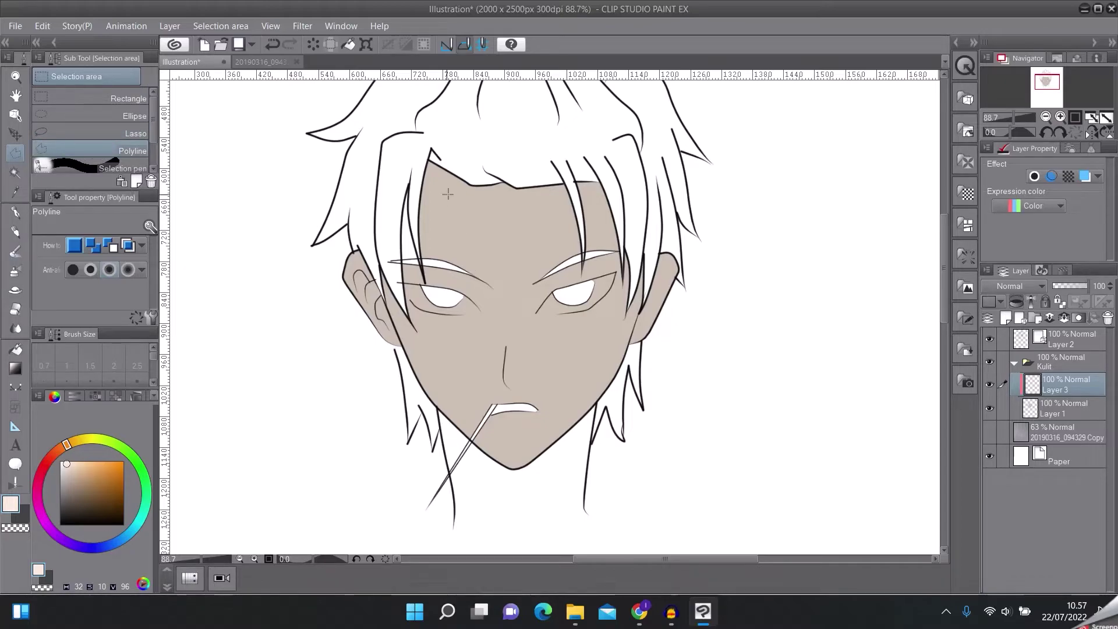
{"action": "left_click", "coordinate": [441, 167]}
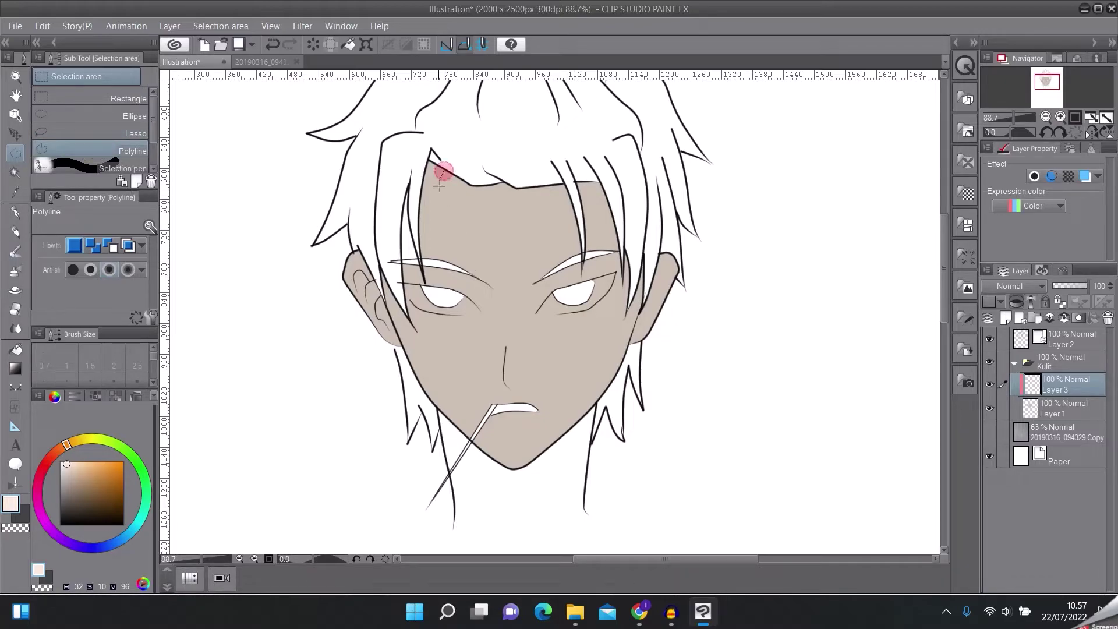
{"action": "left_click", "coordinate": [436, 235]}
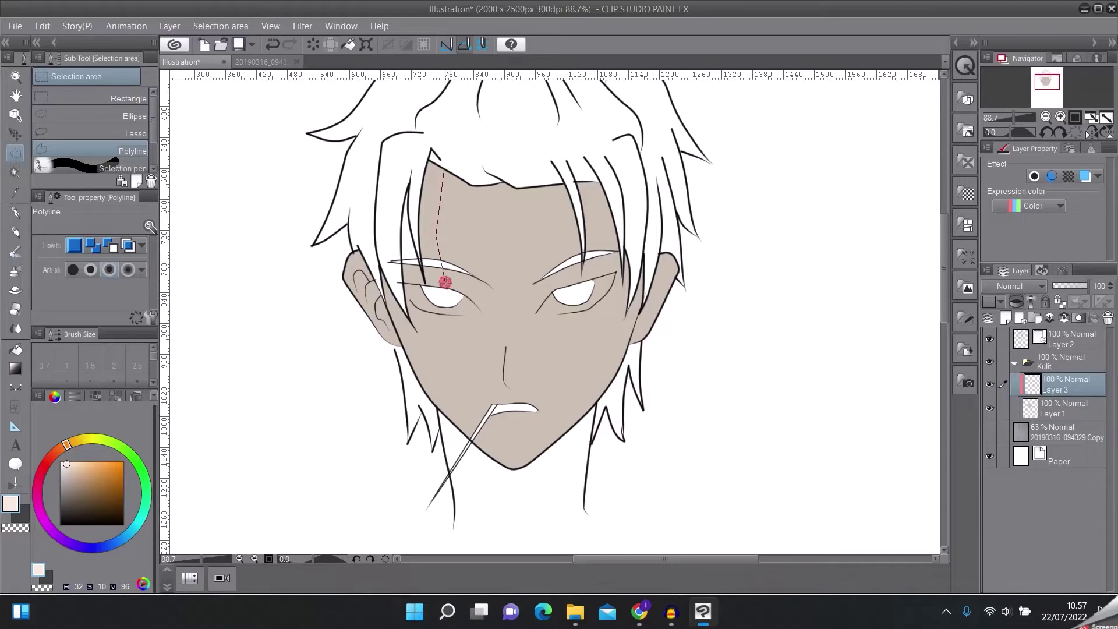
{"action": "left_click", "coordinate": [502, 438]}
{"action": "left_click_drag", "start_coordinate": [512, 461], "coordinate": [472, 431]}
{"action": "left_click", "coordinate": [493, 459]}
{"action": "left_click", "coordinate": [400, 412]}
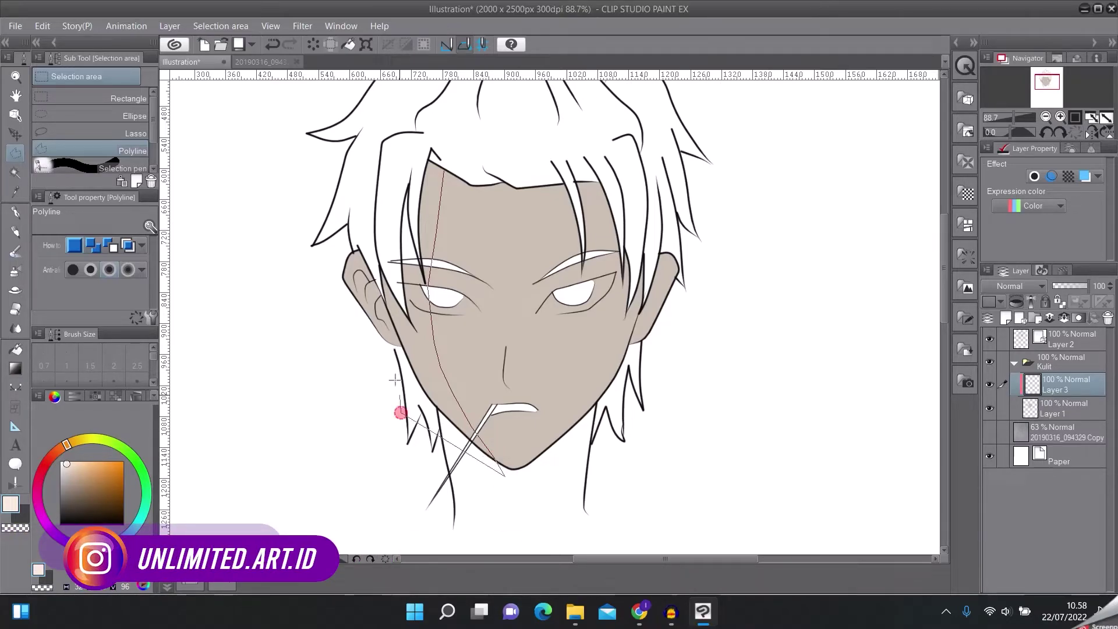
{"action": "left_click", "coordinate": [289, 242]}
{"action": "left_click", "coordinate": [407, 154]}
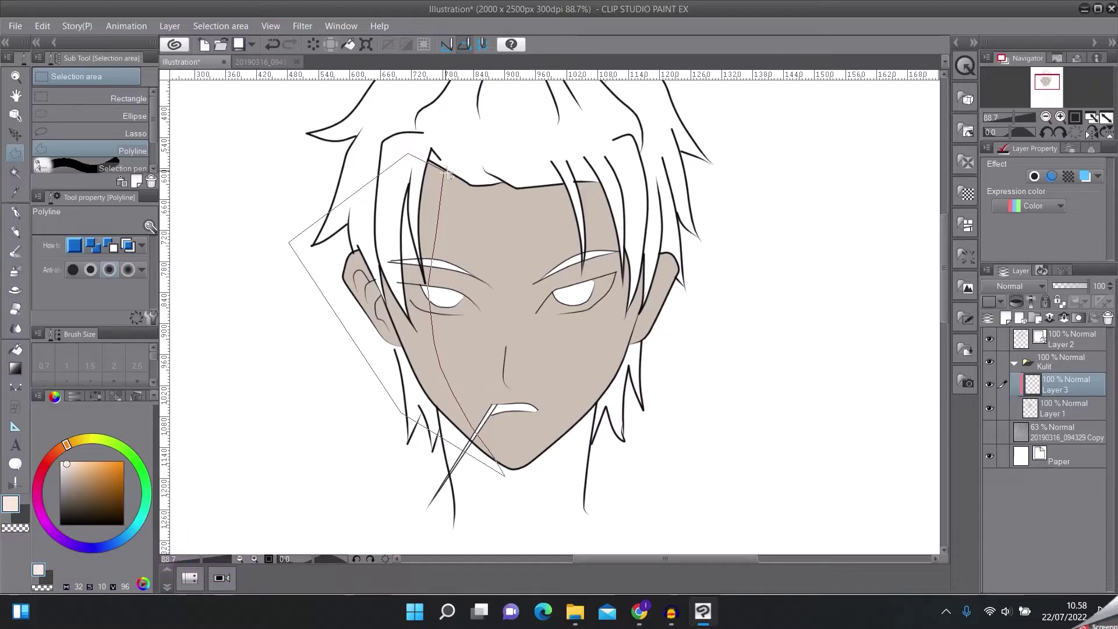
{"action": "double_click", "coordinate": [446, 173]}
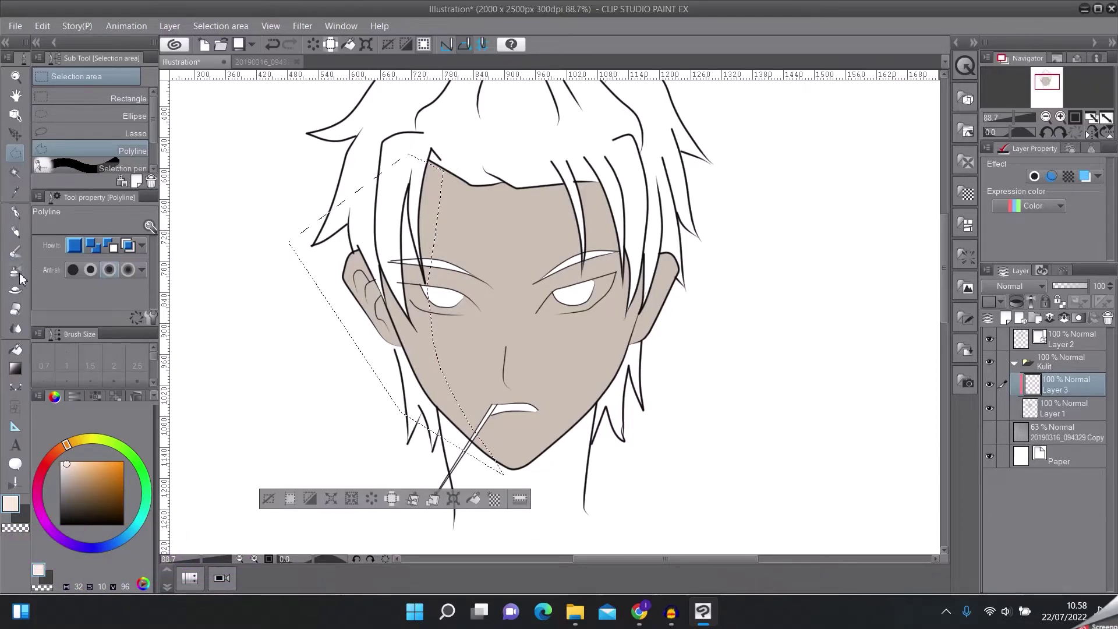
Set the colour to H 32, S 20, V 61, fill the selected shadow area, deselect it and undo the fill.
{"action": "left_click", "coordinate": [73, 487]}
{"action": "left_click", "coordinate": [473, 500]}
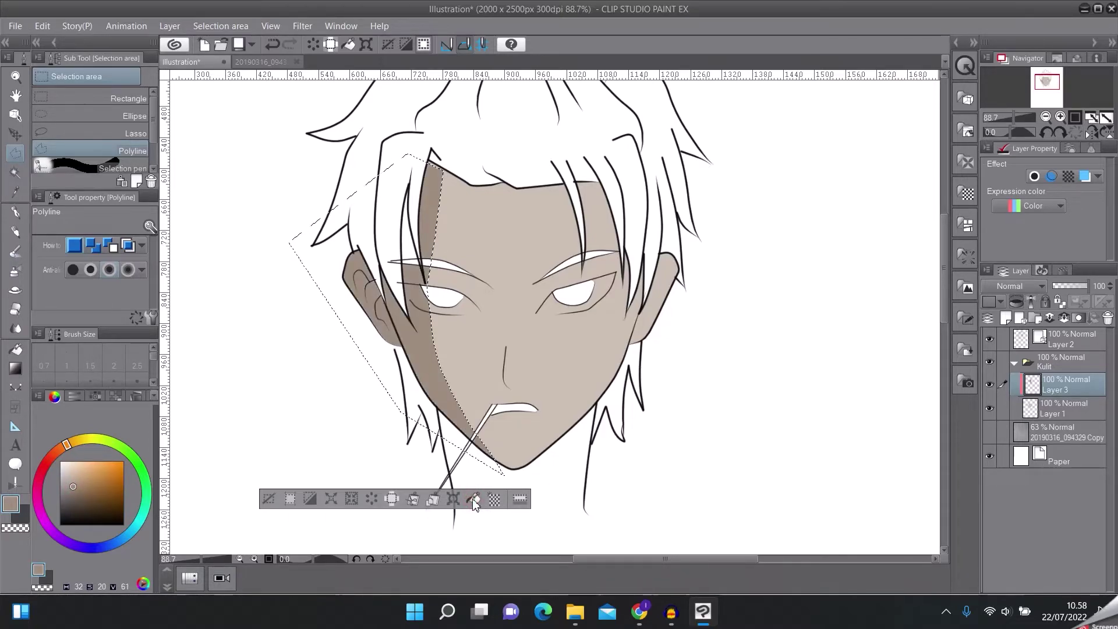
{"action": "key", "text": "ctrl+d"}
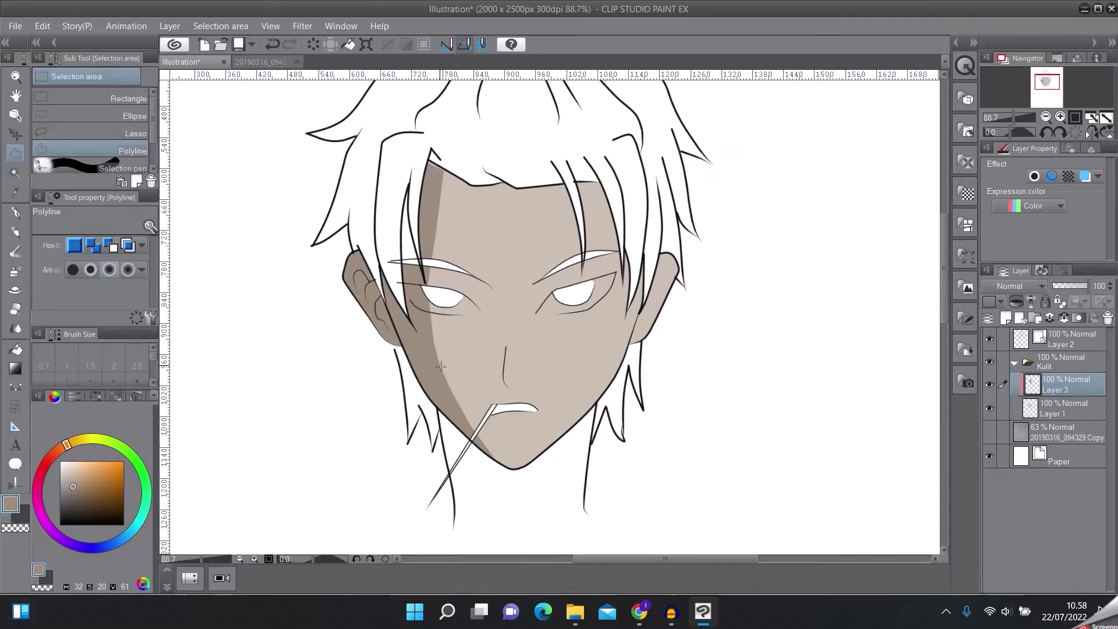
{"action": "key", "text": "ctrl+z"}
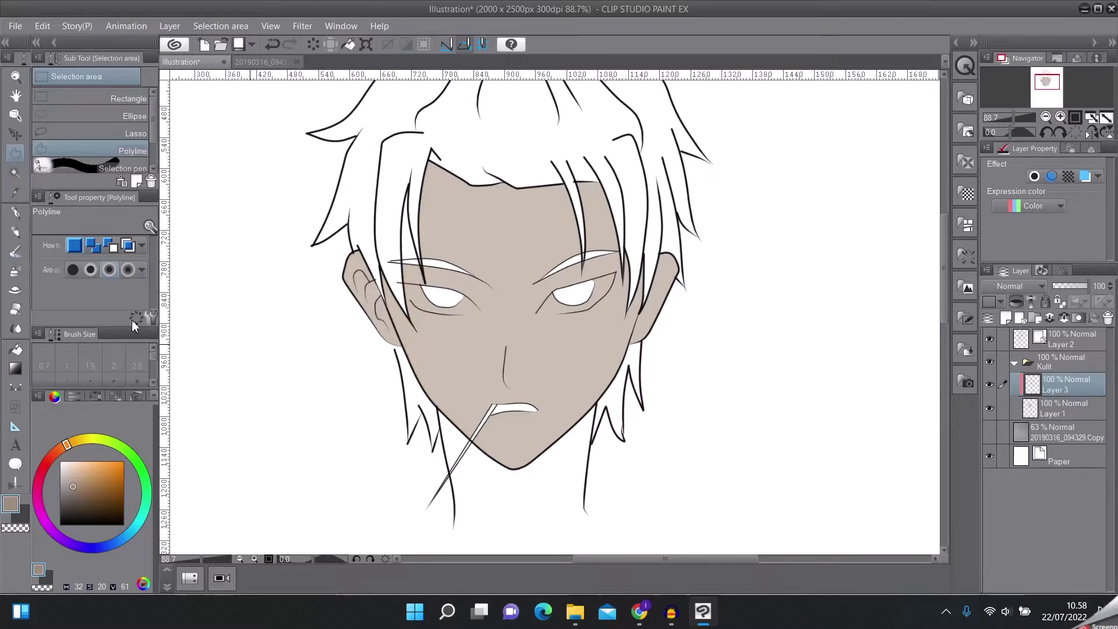
Draw a closed Continuous curve around the face's left shadow area, from the hairline down to the chin and back outside the ear.
{"action": "left_click", "coordinate": [16, 390]}
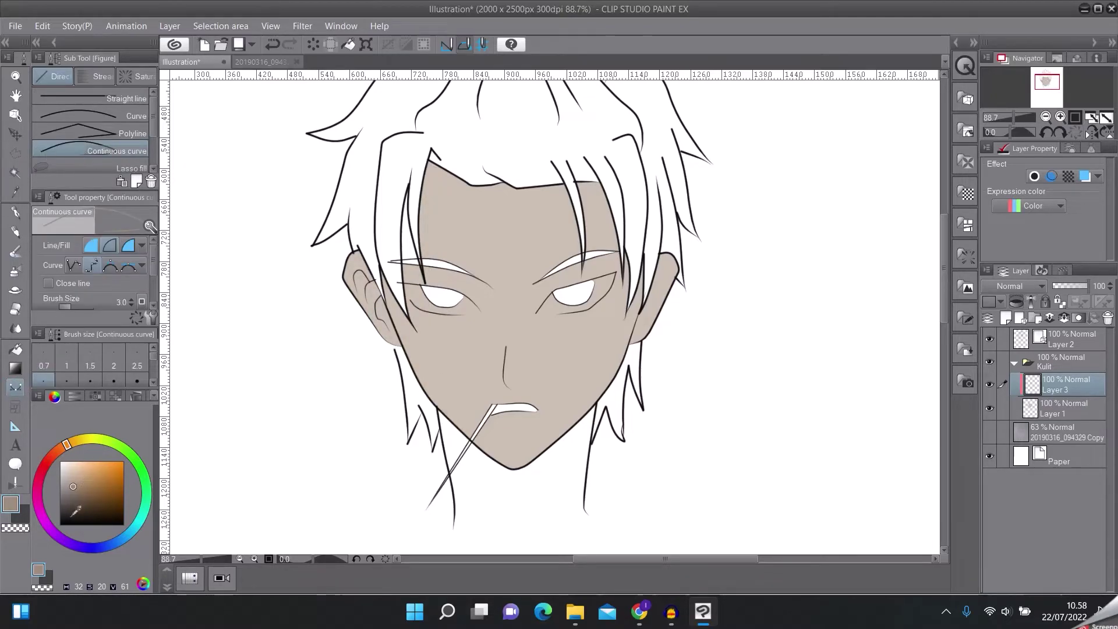
{"action": "left_click", "coordinate": [440, 170]}
{"action": "left_click", "coordinate": [433, 234]}
{"action": "left_click", "coordinate": [438, 333]}
{"action": "left_click", "coordinate": [516, 486]}
{"action": "left_click", "coordinate": [396, 430]}
{"action": "left_click", "coordinate": [350, 330]}
{"action": "left_click", "coordinate": [313, 243]}
{"action": "left_click", "coordinate": [409, 150]}
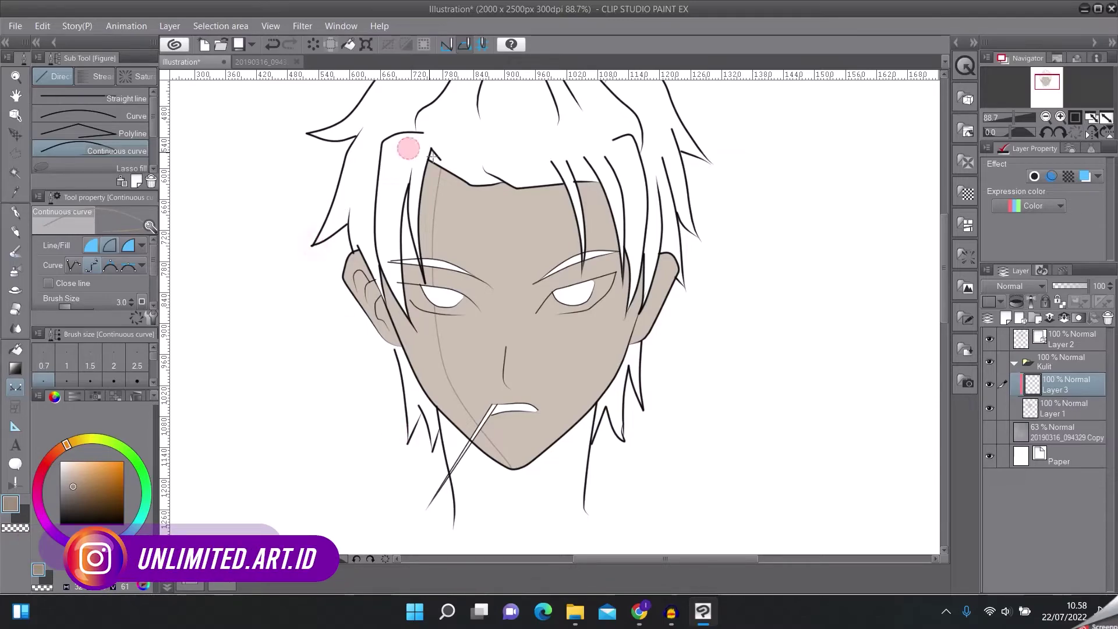
{"action": "left_click", "coordinate": [438, 162]}
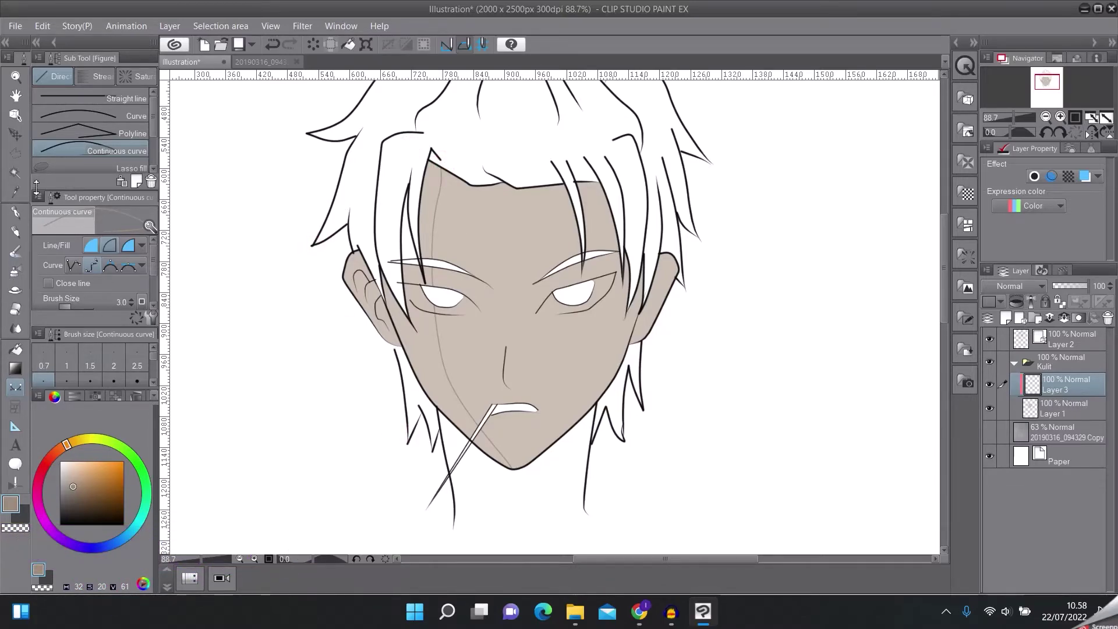
Auto-select the area inside the curve on the editing layer only, fill it with the shadow colour and deselect.
{"action": "left_click", "coordinate": [16, 173]}
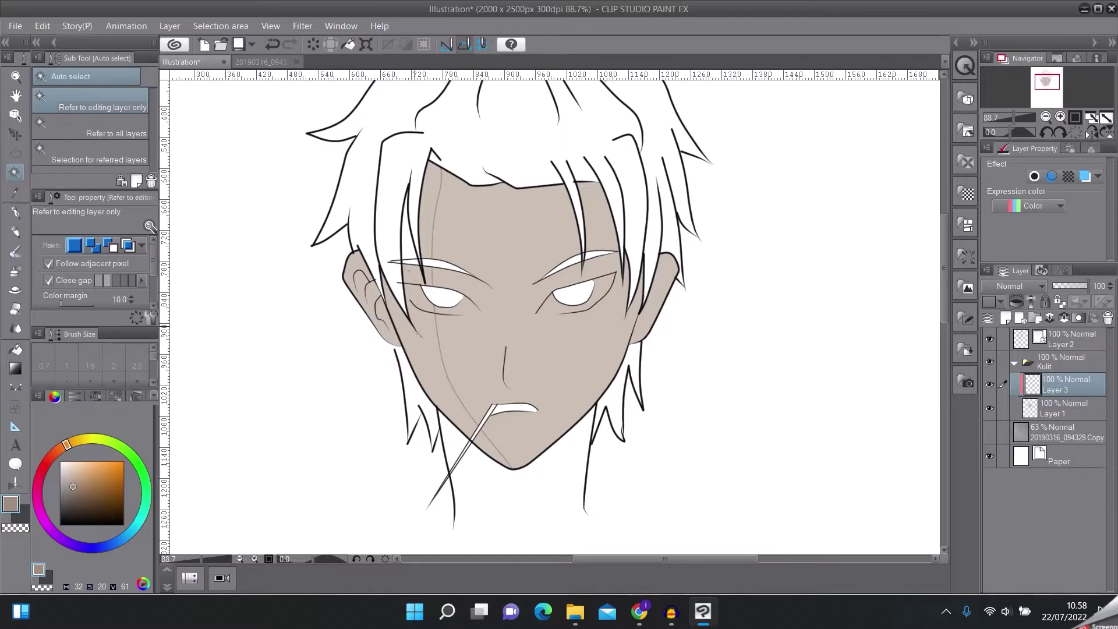
{"action": "left_click", "coordinate": [428, 358]}
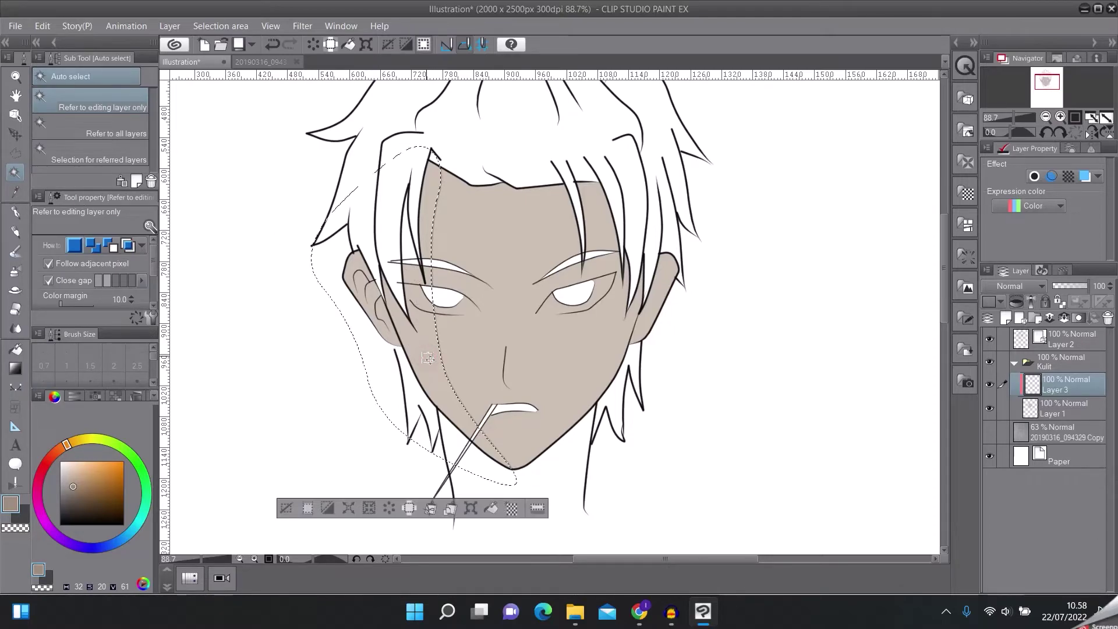
{"action": "left_click", "coordinate": [491, 508]}
{"action": "key", "text": "ctrl+d"}
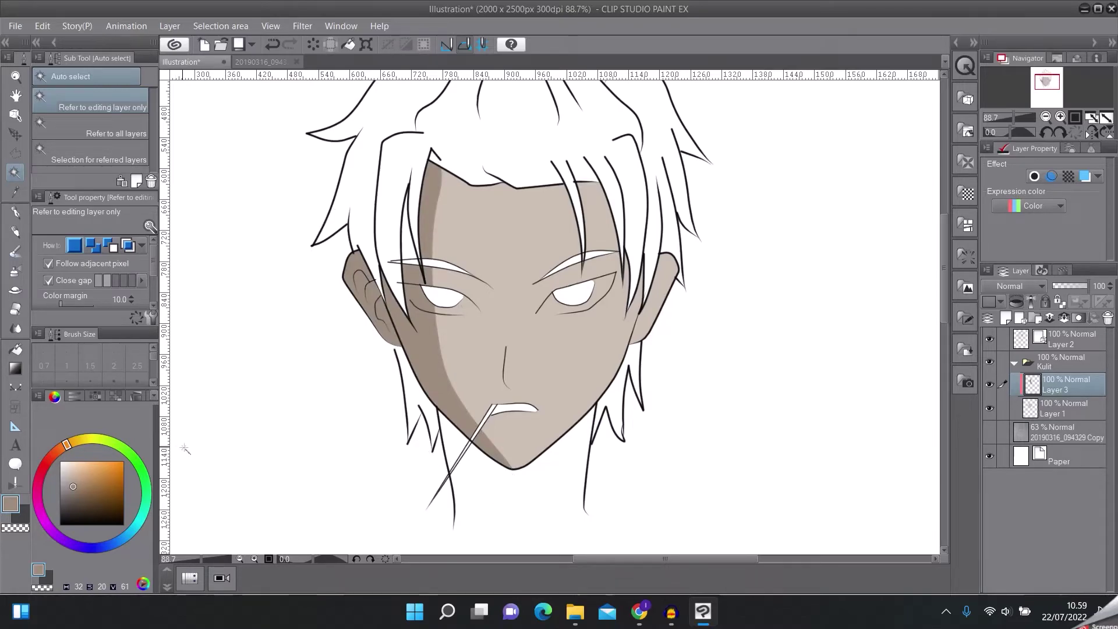
Collapse and hide the Kulit folder, and show the pencil sketch layer with the hoodie and body in view.
{"action": "scroll", "coordinate": [495, 336], "scroll_direction": "down", "scroll_amount": 1}
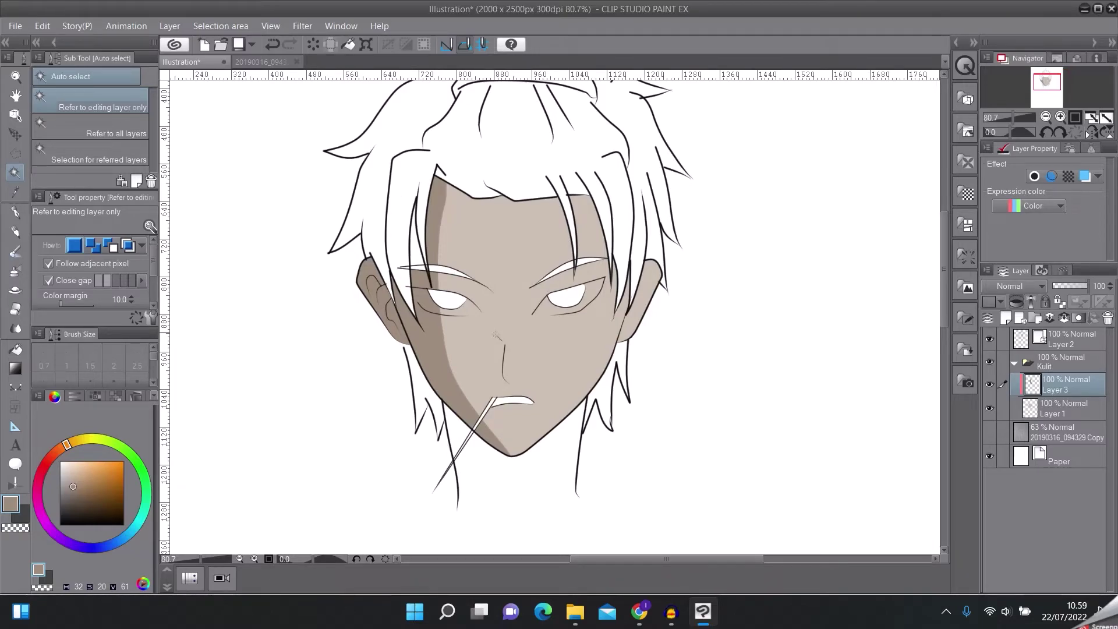
{"action": "scroll", "coordinate": [496, 335], "scroll_direction": "down", "scroll_amount": 2}
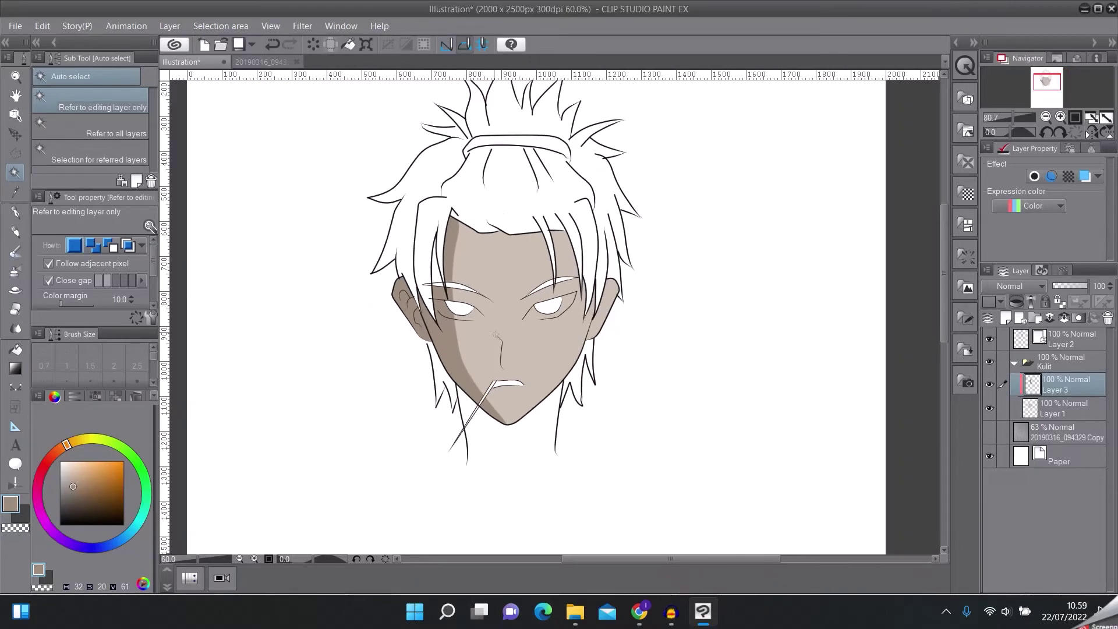
{"action": "left_click", "coordinate": [1014, 362]}
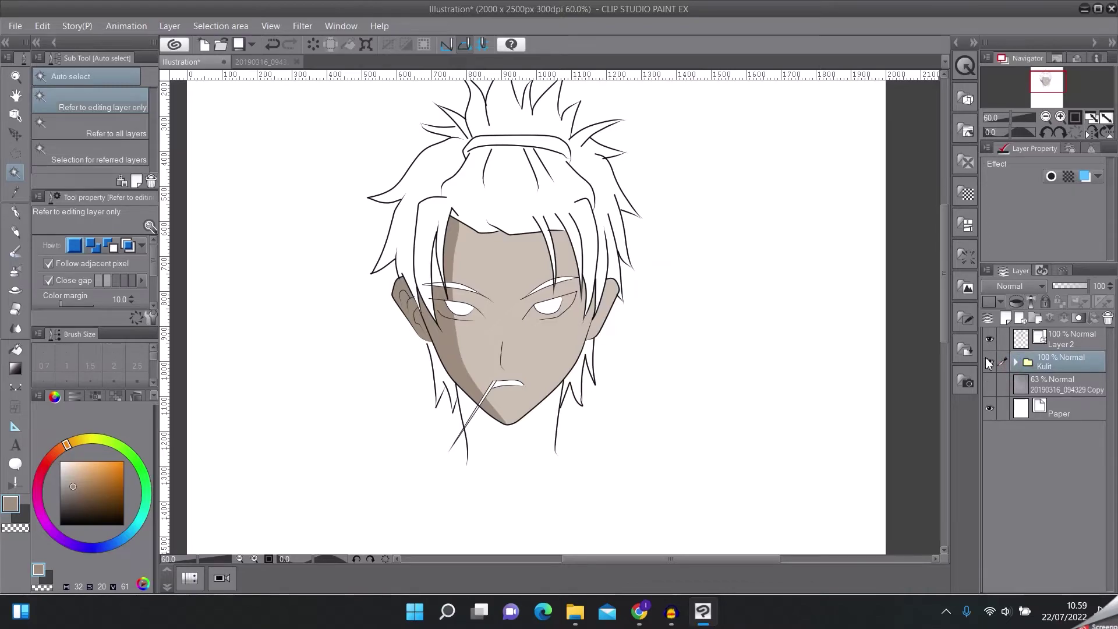
{"action": "left_click", "coordinate": [990, 362]}
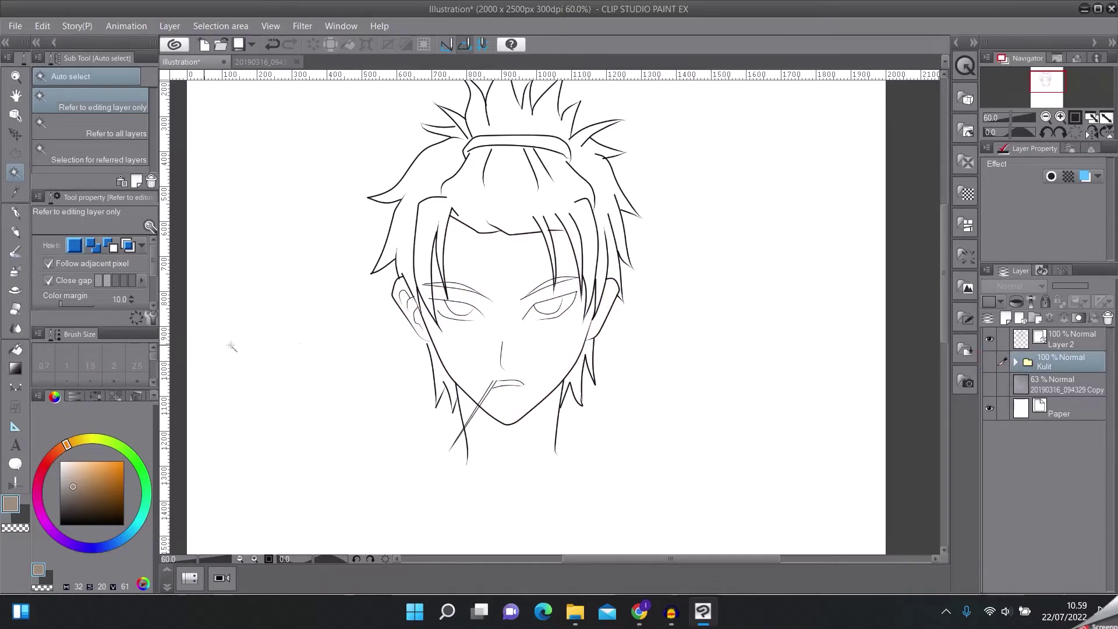
{"action": "left_click", "coordinate": [990, 386]}
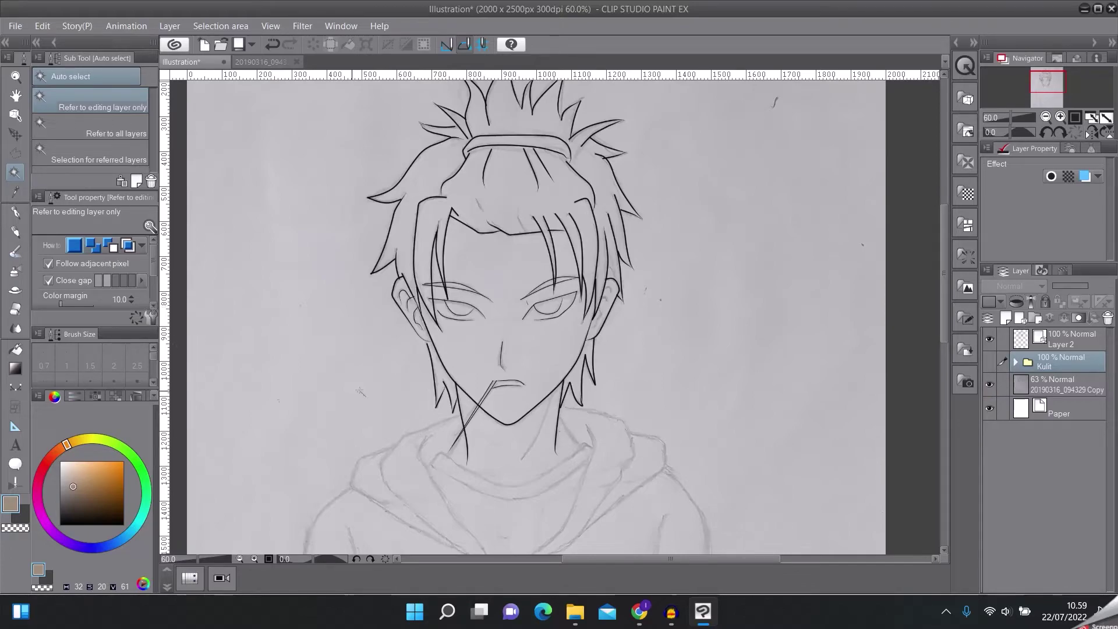
{"action": "scroll", "coordinate": [428, 424], "scroll_direction": "up", "scroll_amount": 1}
{"action": "left_click_drag", "start_coordinate": [467, 442], "coordinate": [454, 268]}
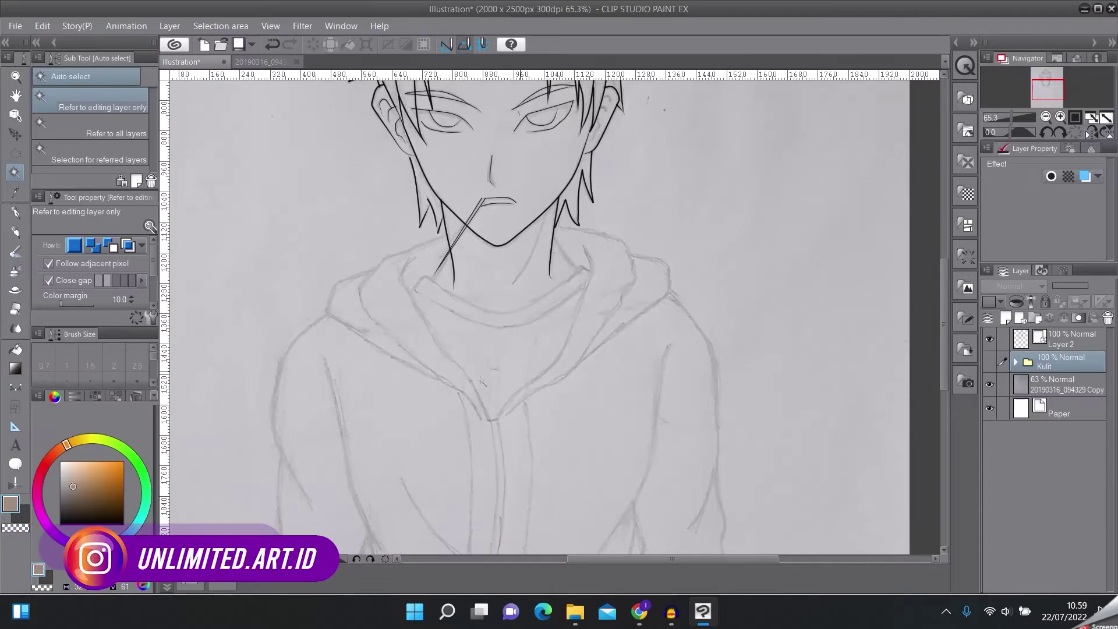
{"action": "left_click_drag", "start_coordinate": [394, 424], "coordinate": [425, 242]}
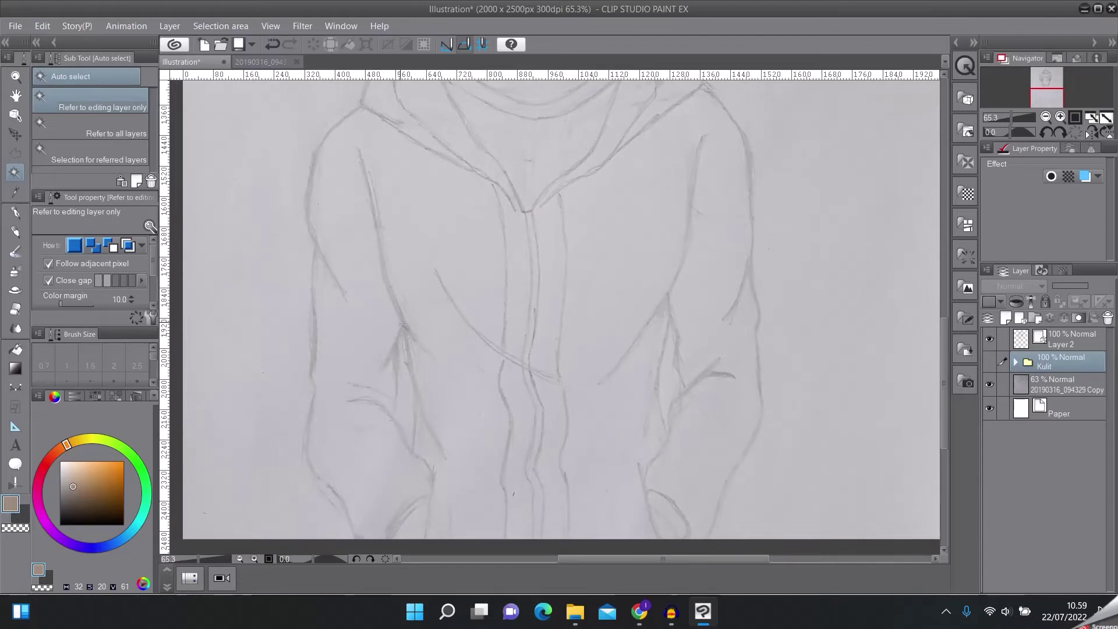
Enable the Starting taper in the Continuous curve tool's starting and ending settings, alongside the Ending taper.
{"action": "left_click", "coordinate": [150, 317]}
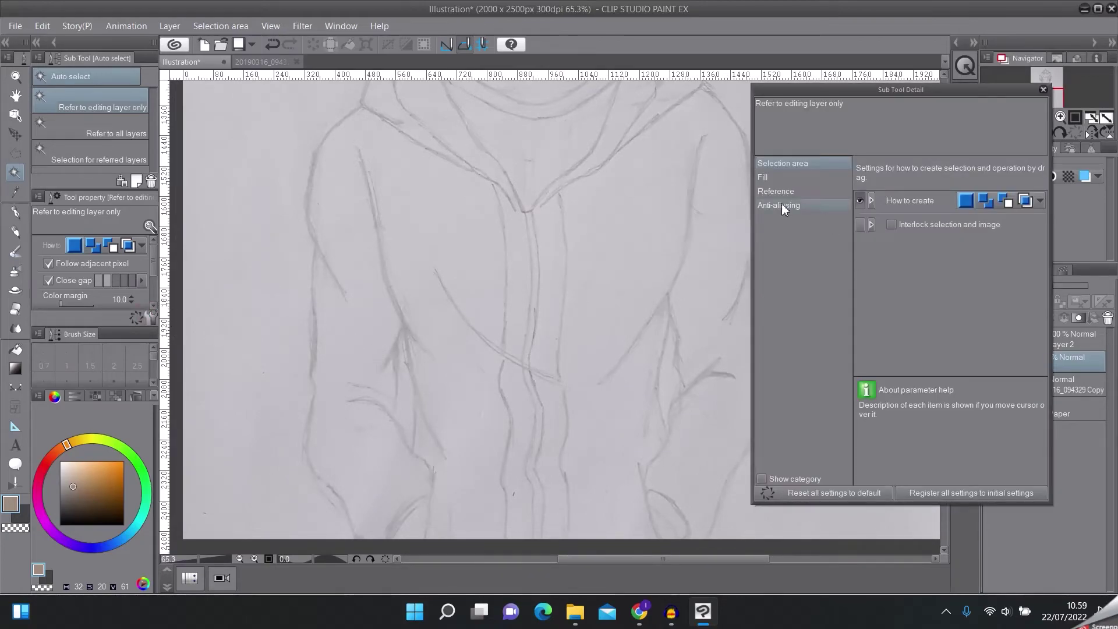
{"action": "left_click", "coordinate": [16, 386]}
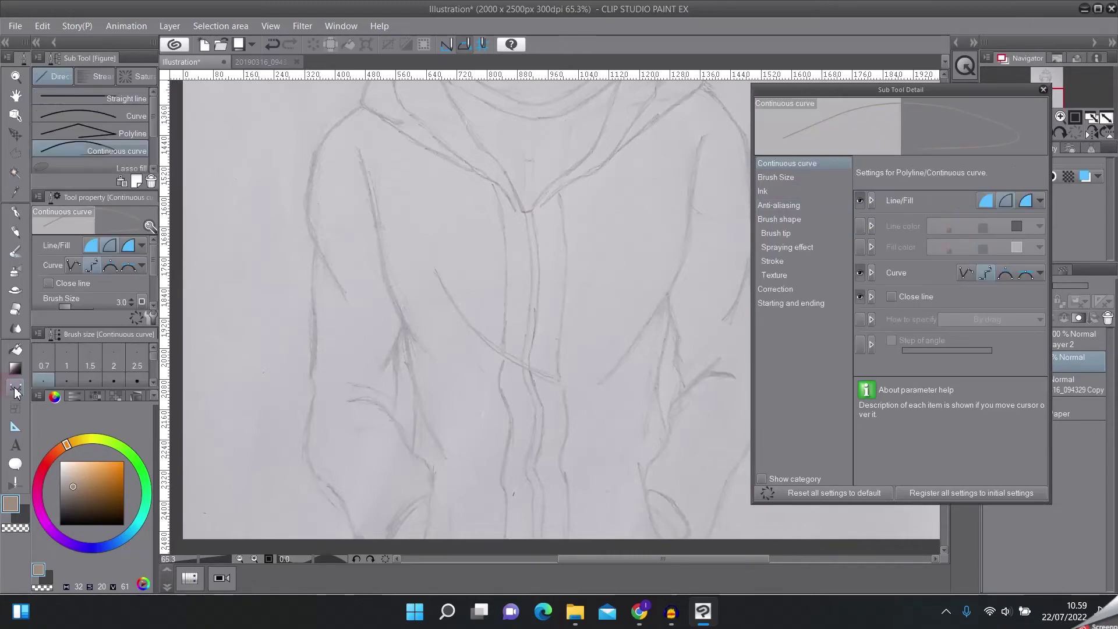
{"action": "left_click", "coordinate": [149, 318]}
{"action": "left_click", "coordinate": [149, 318]}
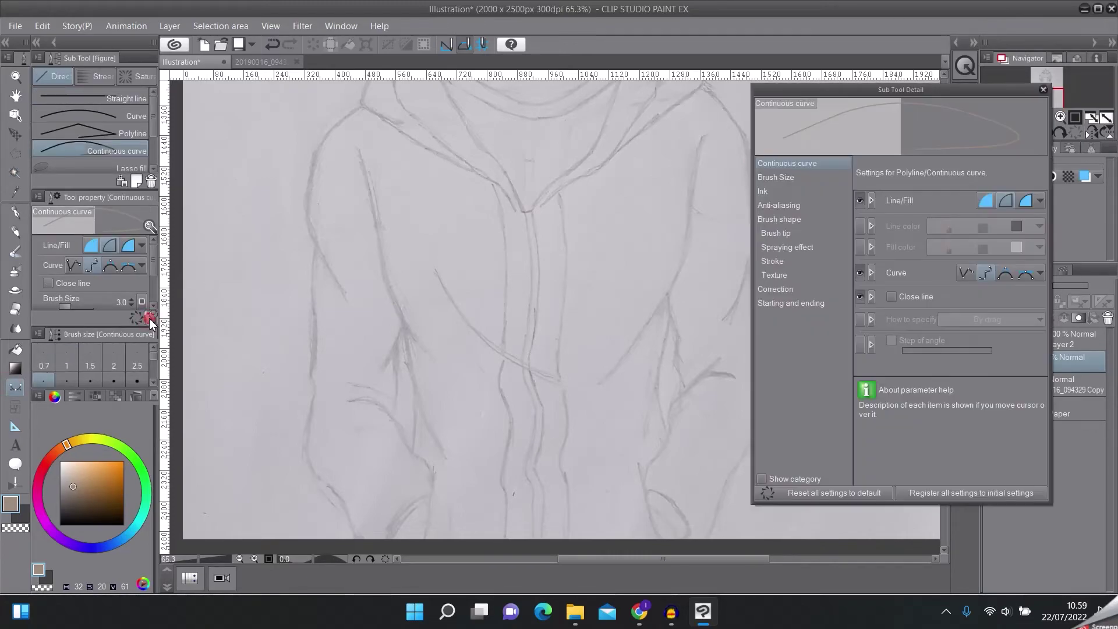
{"action": "left_click", "coordinate": [791, 303]}
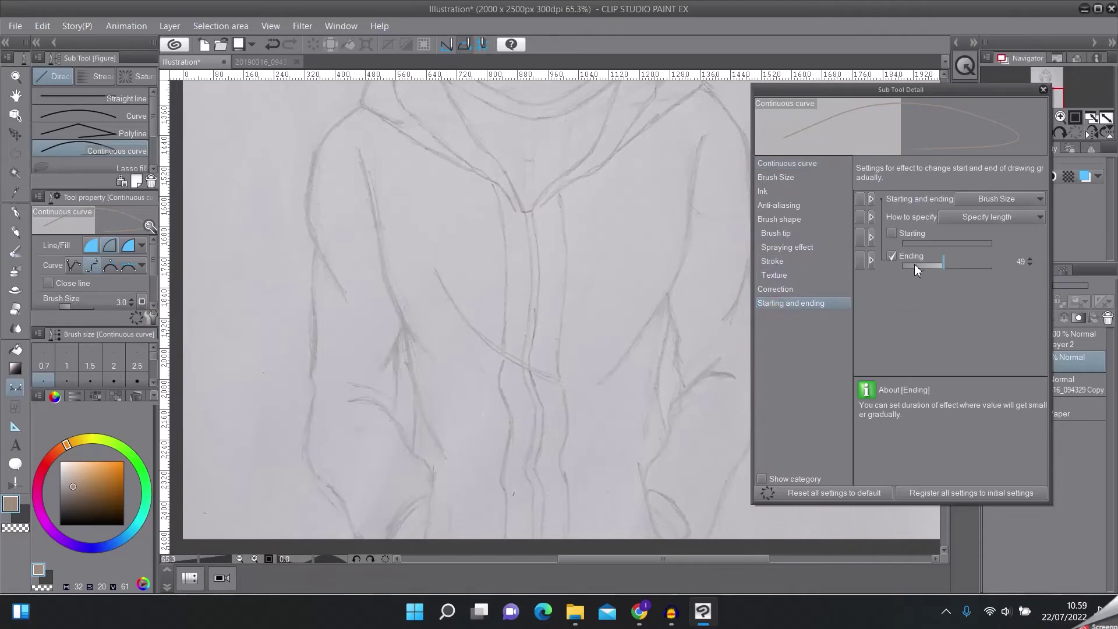
{"action": "left_click", "coordinate": [890, 236]}
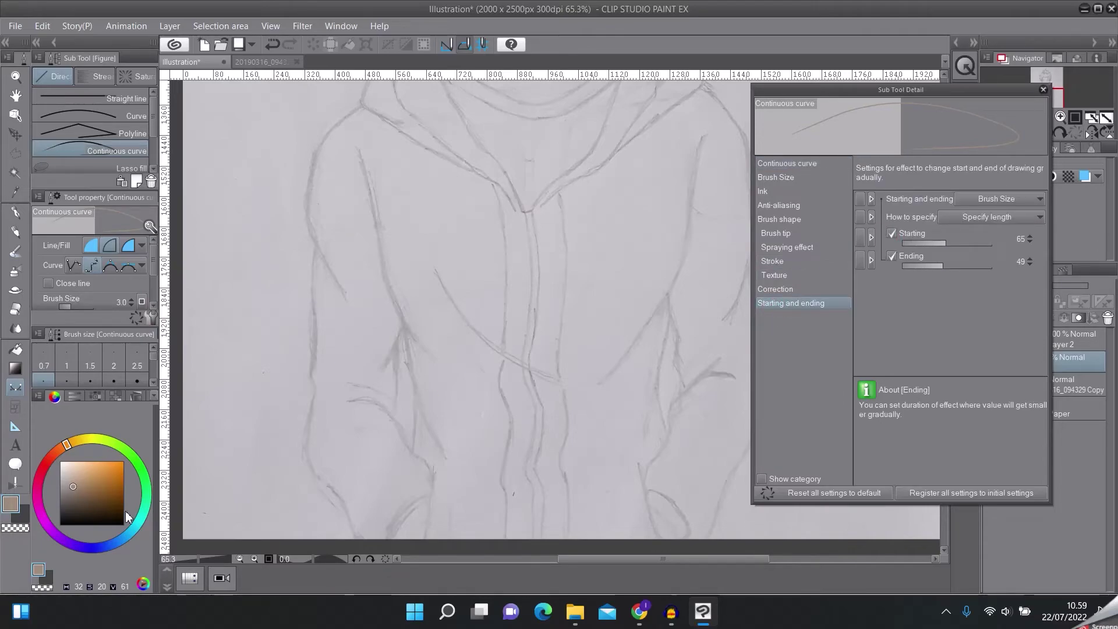
Set the drawing colour to black and make the Layer 2 vector layer active for line work.
{"action": "left_click", "coordinate": [60, 524]}
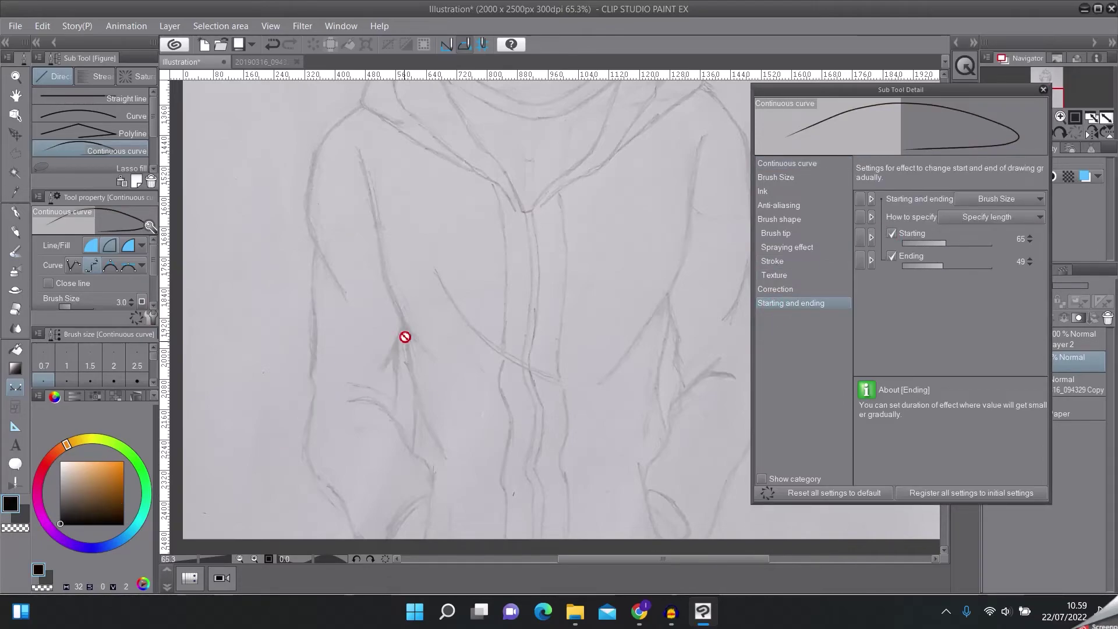
{"action": "left_click", "coordinate": [1043, 91]}
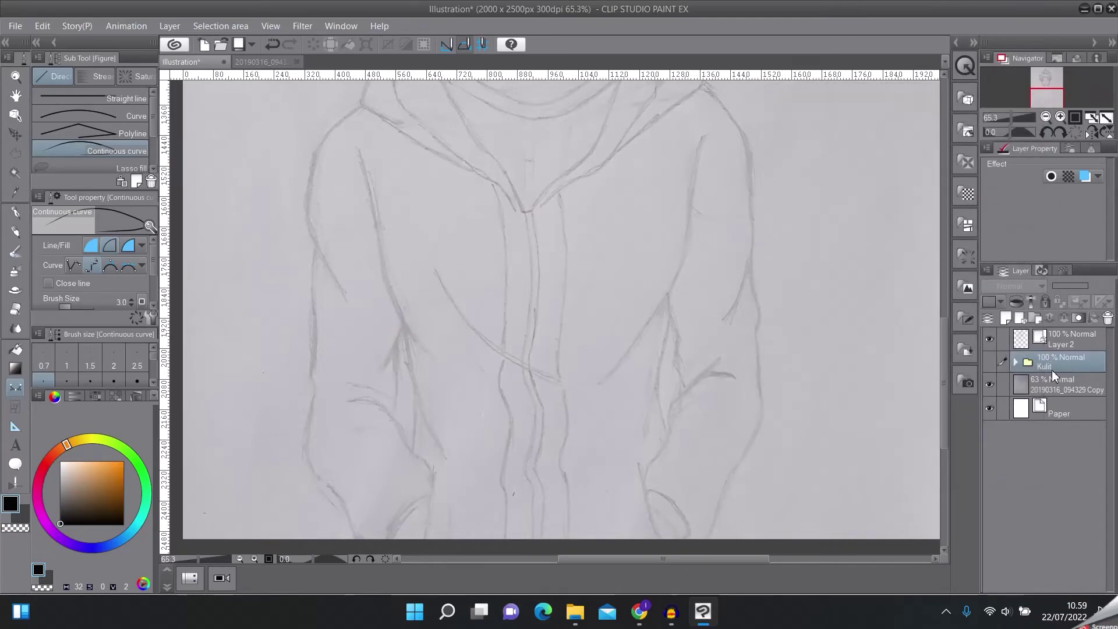
{"action": "left_click", "coordinate": [1055, 340]}
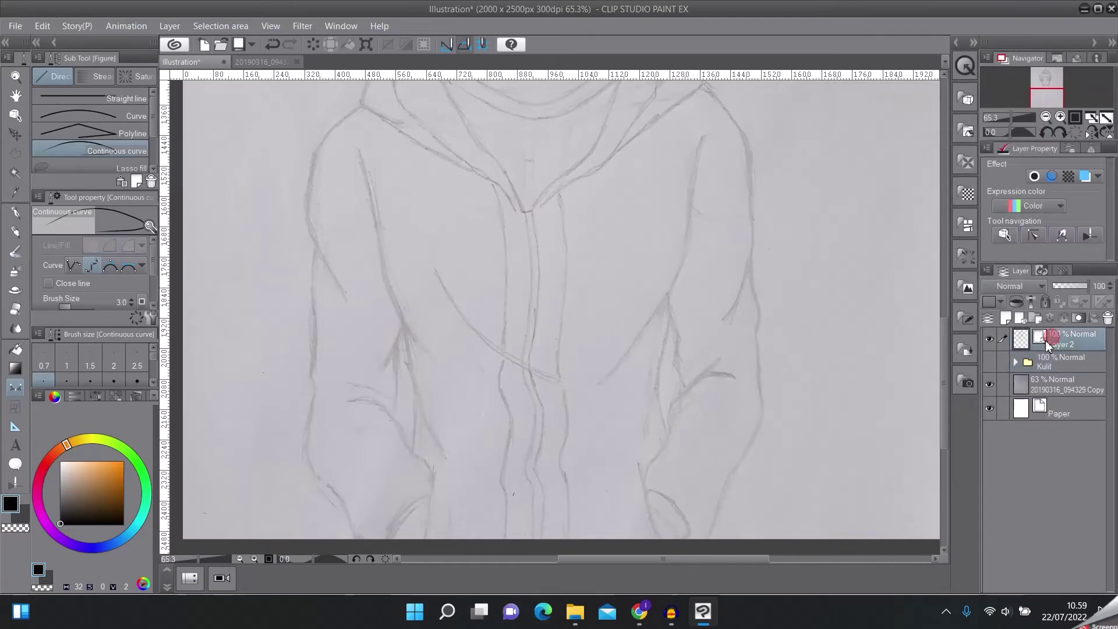
Try a Continuous curve tapered at both ends from the left sleeve's inner elbow crease down to the lower fold, and undo it.
{"action": "left_click", "coordinate": [404, 325]}
{"action": "left_click", "coordinate": [386, 365]}
{"action": "double_click", "coordinate": [357, 387]}
{"action": "scroll", "coordinate": [407, 355], "scroll_direction": "up", "scroll_amount": 4}
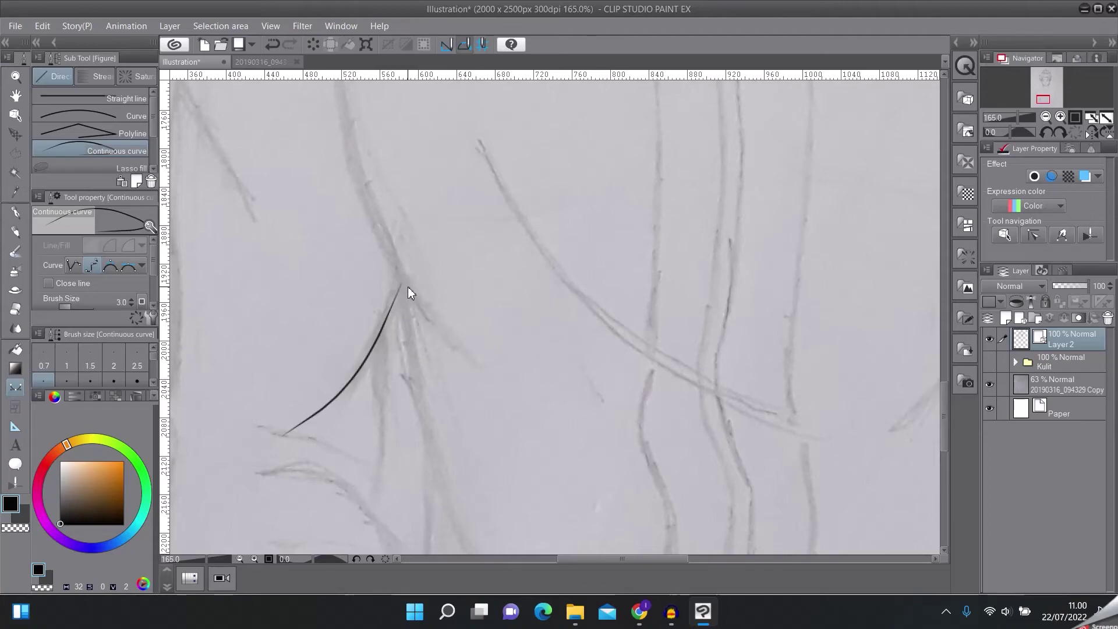
{"action": "key", "text": "ctrl+z"}
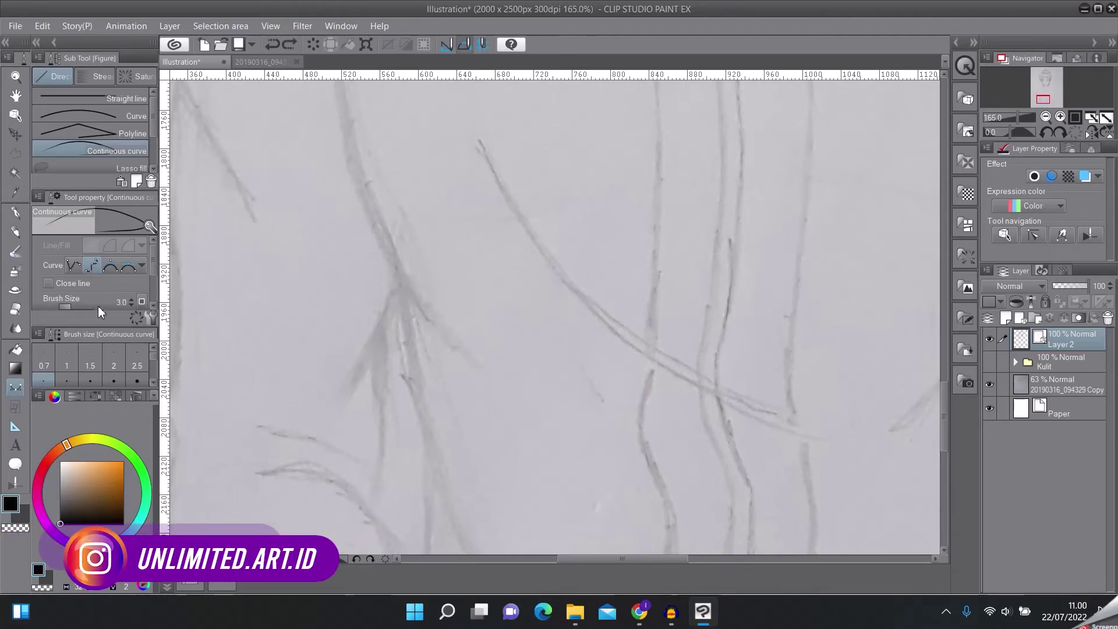
Turn off the Starting taper of the Continuous curve tool, keeping only the Ending taper enabled.
{"action": "left_click", "coordinate": [139, 318]}
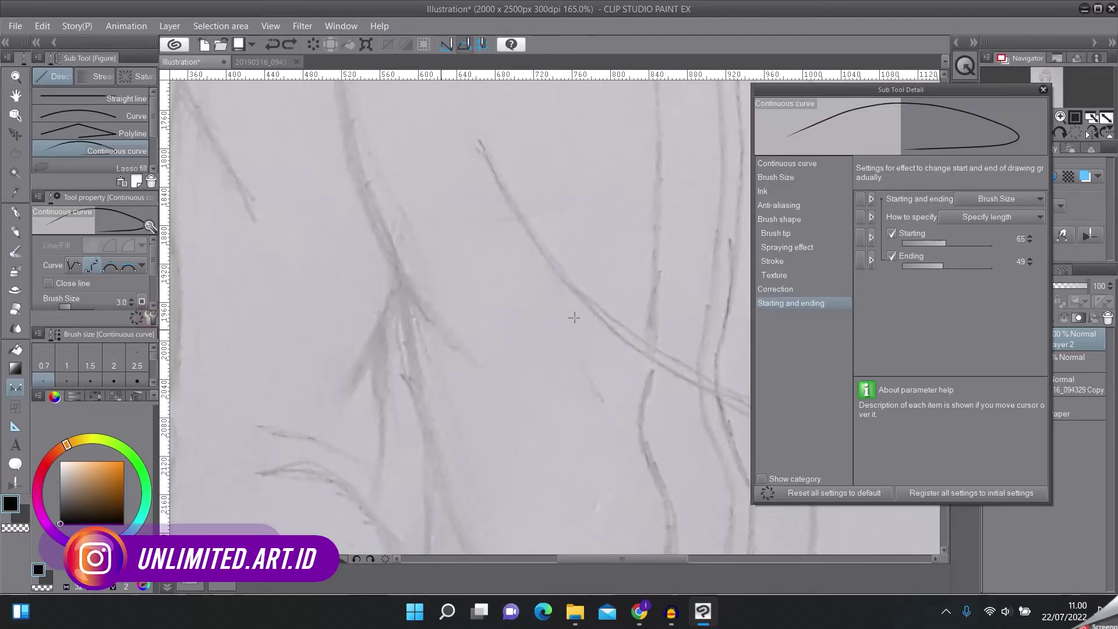
{"action": "left_click", "coordinate": [892, 234]}
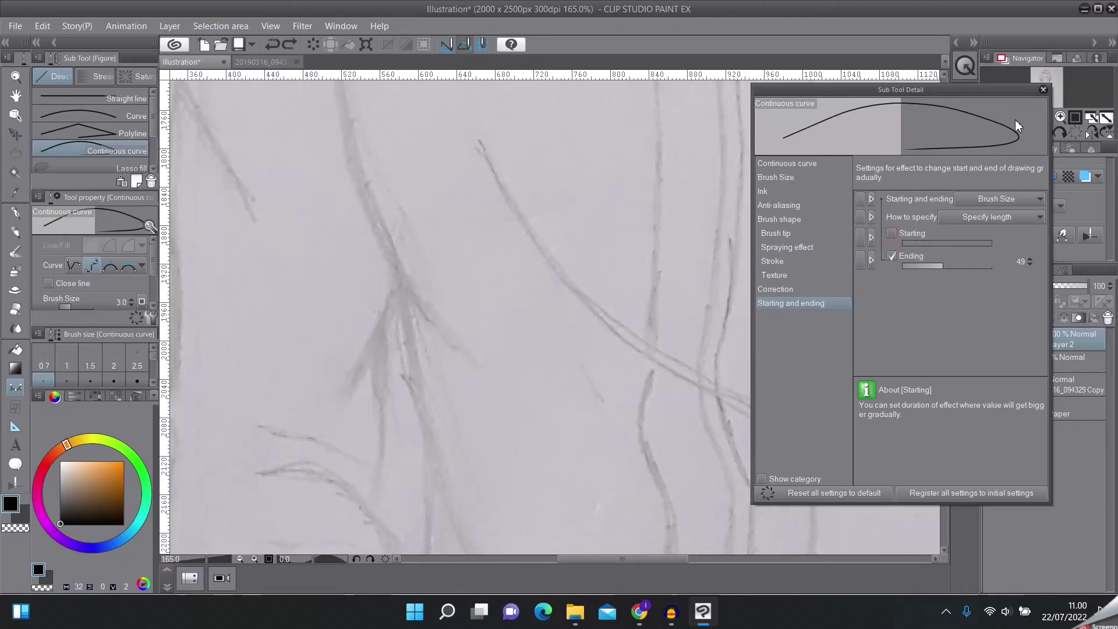
{"action": "left_click", "coordinate": [1043, 89]}
Draw a Continuous curve over the left sleeve's short fold line, from the inner elbow crease down and outward.
{"action": "left_click", "coordinate": [402, 276]}
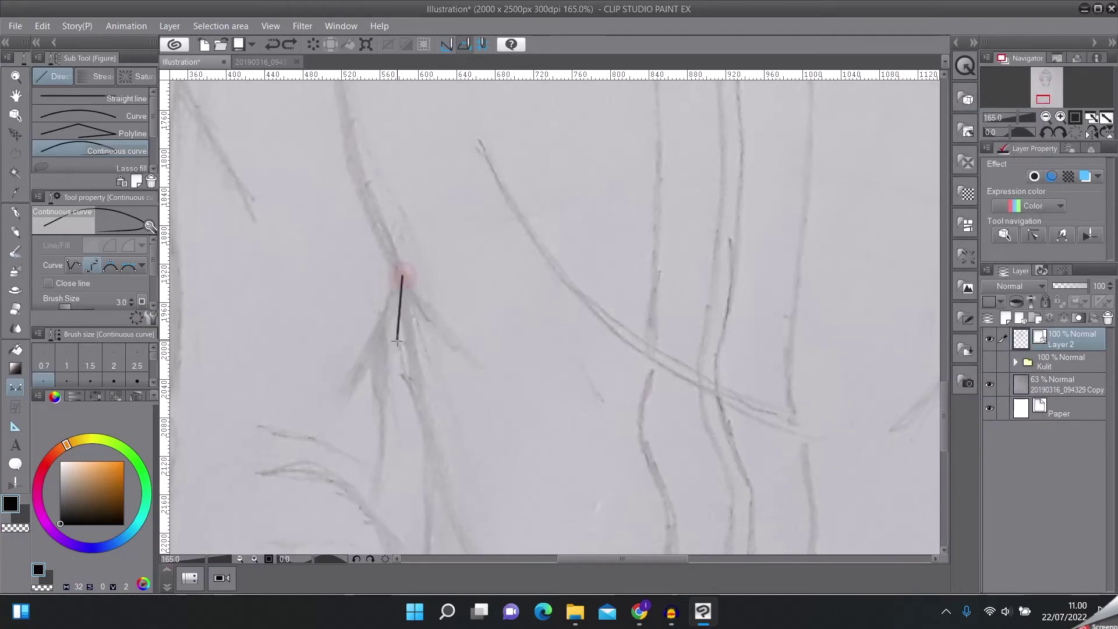
{"action": "left_click", "coordinate": [377, 332]}
{"action": "left_click", "coordinate": [333, 413]}
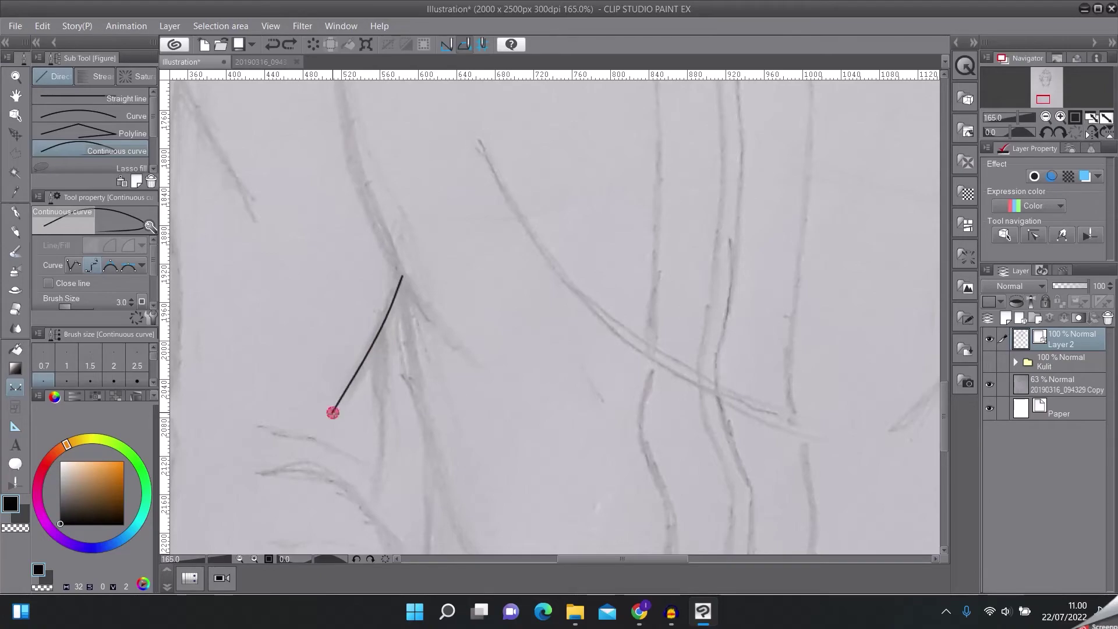
{"action": "double_click", "coordinate": [320, 417]}
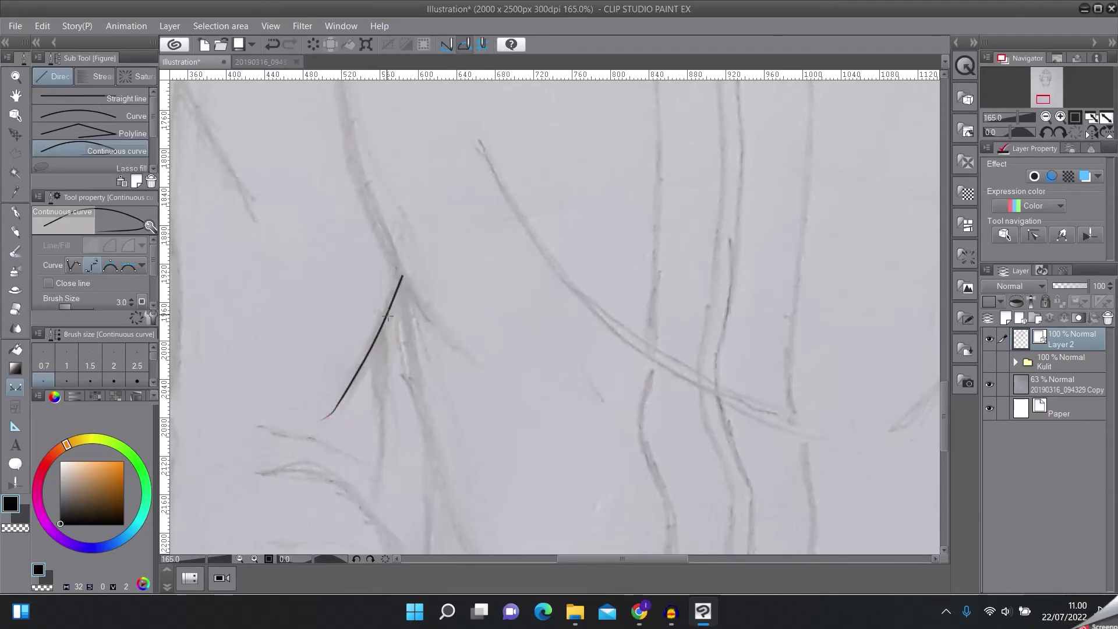
Check the Continuous curve tool's starting and ending settings against the drawn fold line.
{"action": "scroll", "coordinate": [388, 318], "scroll_direction": "down", "scroll_amount": 5}
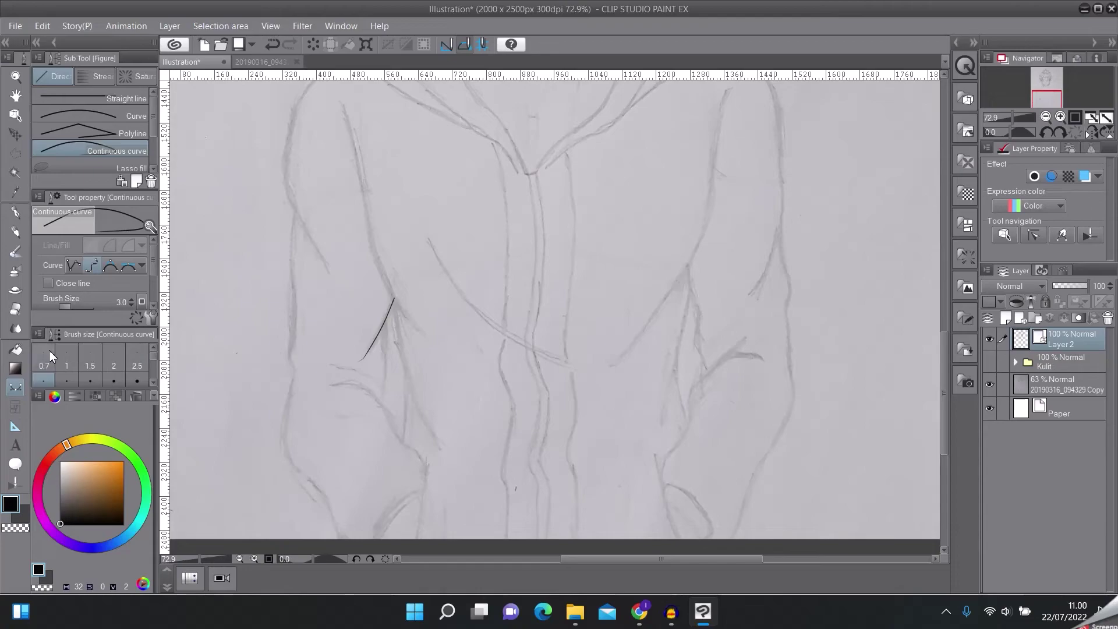
{"action": "left_click", "coordinate": [150, 317]}
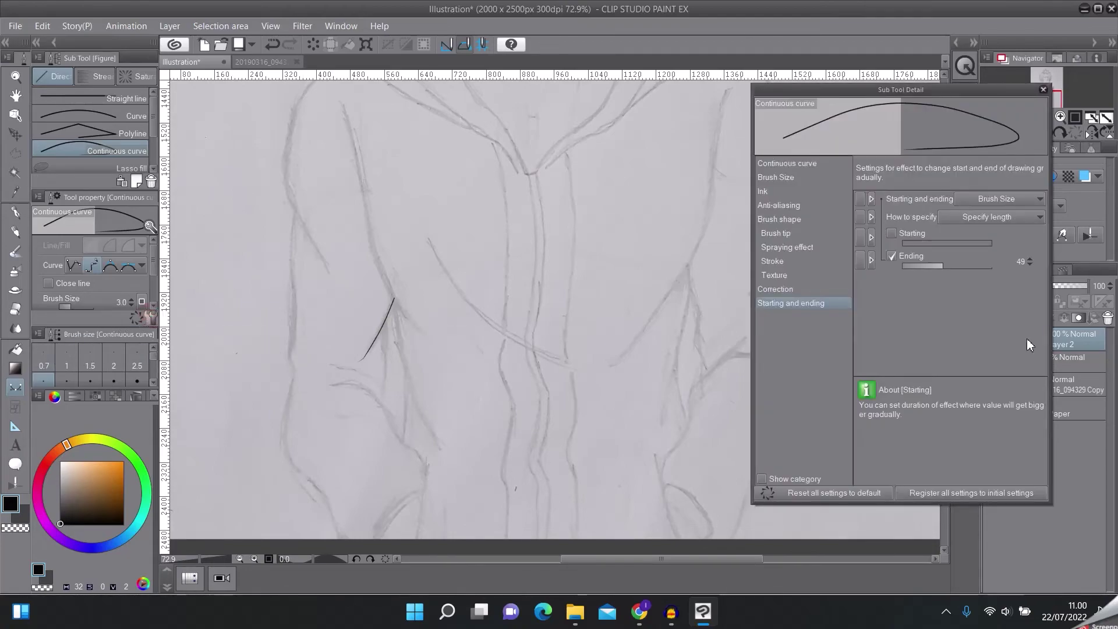
{"action": "left_click", "coordinate": [1043, 91]}
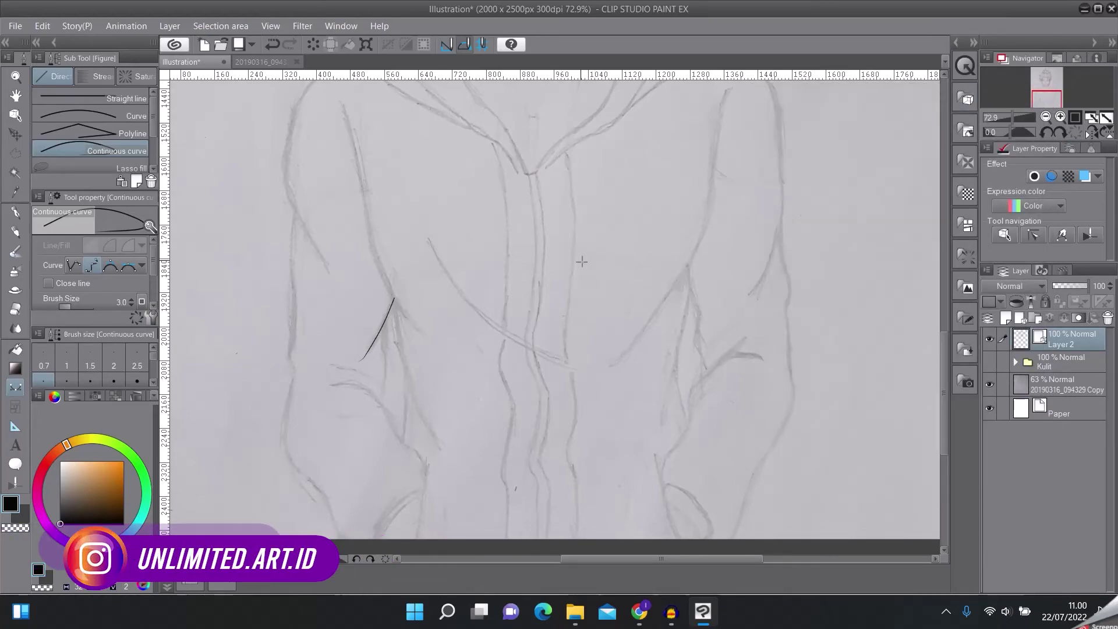
Choose the Correct line width tool for the head's vector line art on Layer 2.
{"action": "scroll", "coordinate": [612, 291], "scroll_direction": "down", "scroll_amount": 2}
{"action": "left_click_drag", "start_coordinate": [632, 252], "coordinate": [628, 349]}
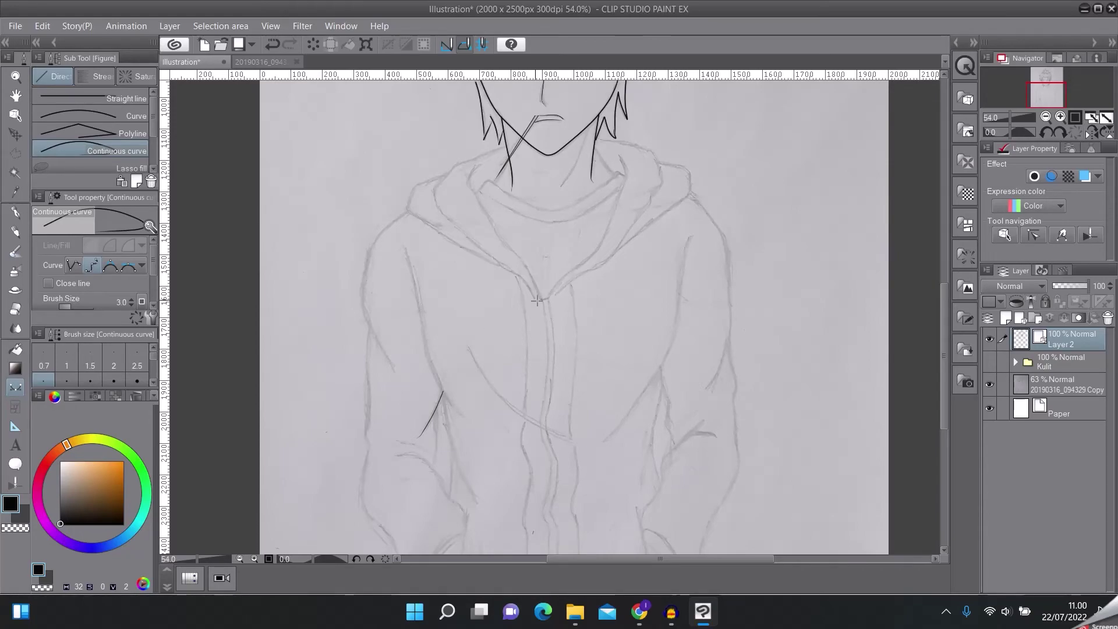
{"action": "scroll", "coordinate": [562, 299], "scroll_direction": "down", "scroll_amount": 1}
{"action": "mouse_move", "coordinate": [563, 299]}
{"action": "left_mouse_down"}
{"action": "mouse_move", "coordinate": [580, 327]}
{"action": "mouse_move", "coordinate": [575, 399]}
{"action": "left_mouse_up"}
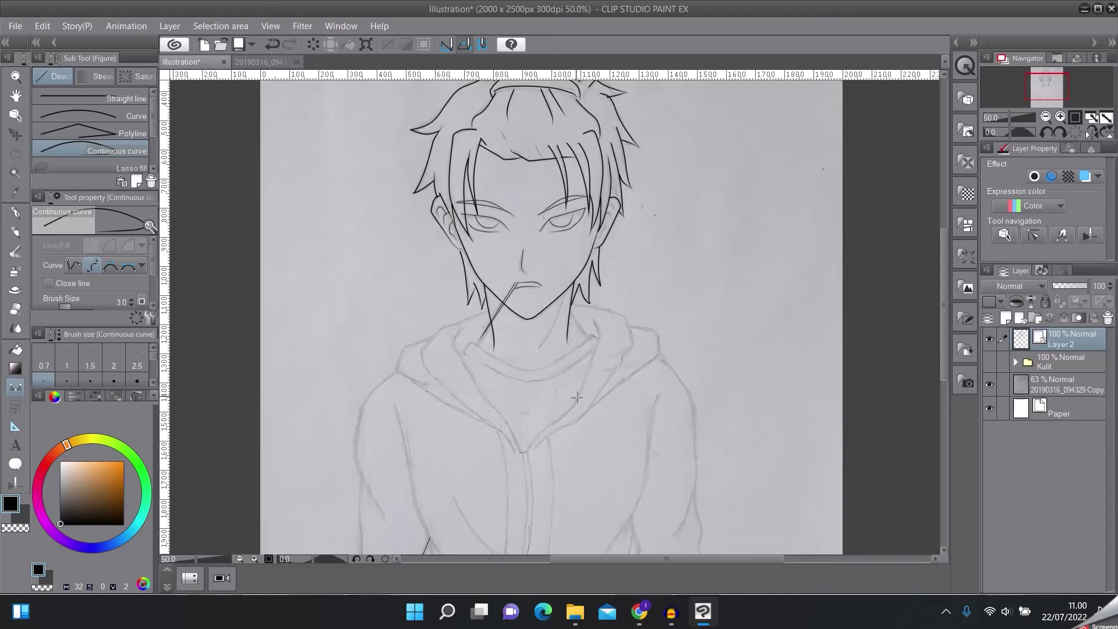
{"action": "left_click_drag", "start_coordinate": [599, 383], "coordinate": [598, 456]}
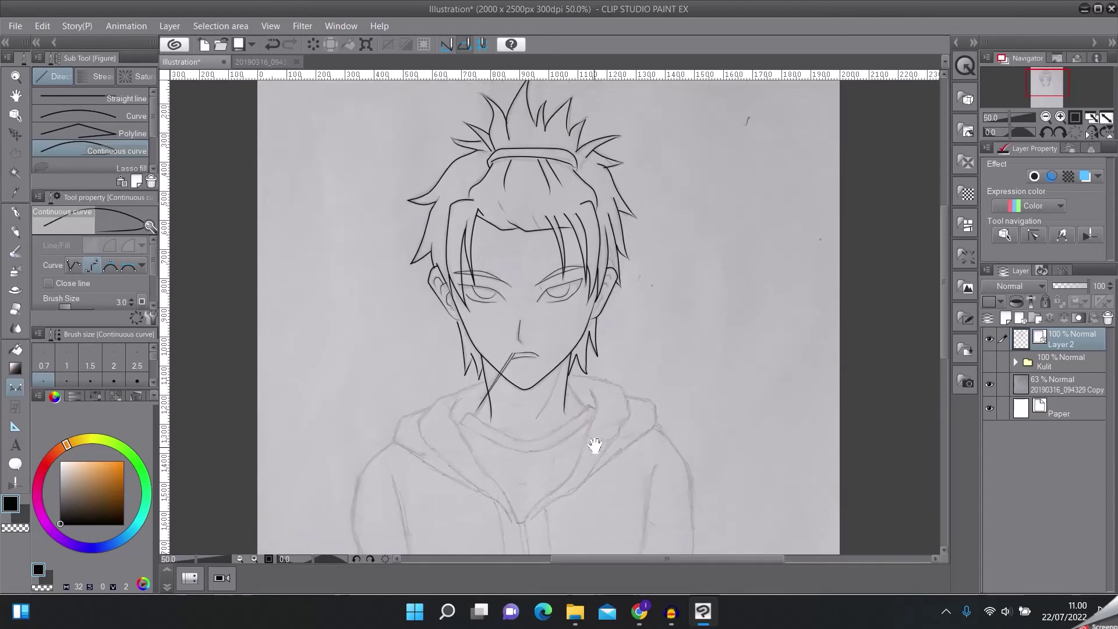
{"action": "left_click", "coordinate": [1034, 235]}
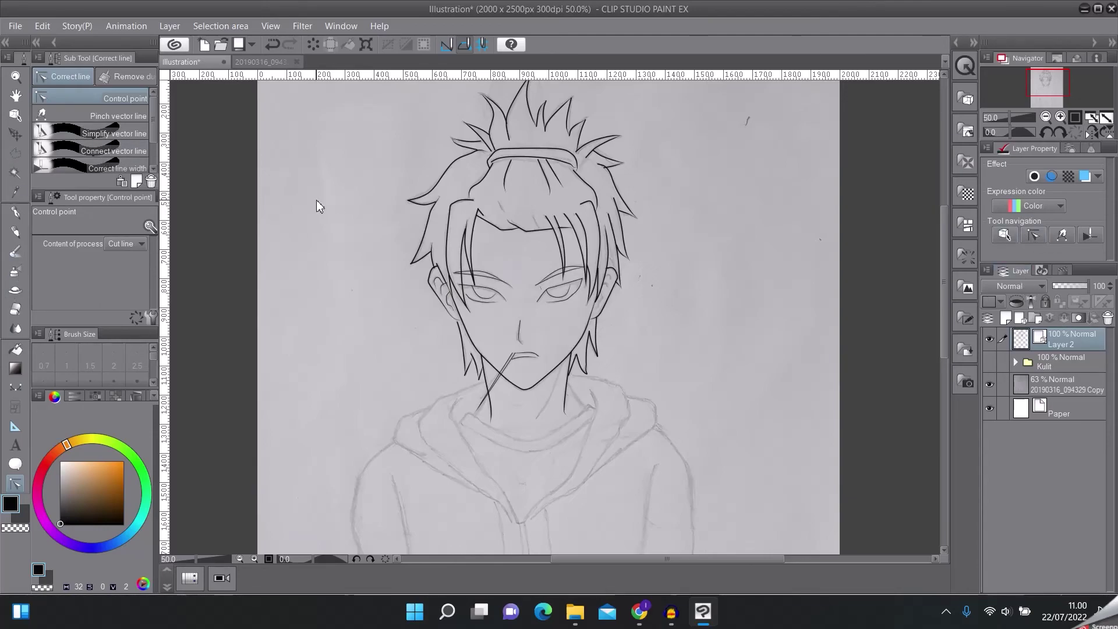
{"action": "left_click", "coordinate": [117, 167]}
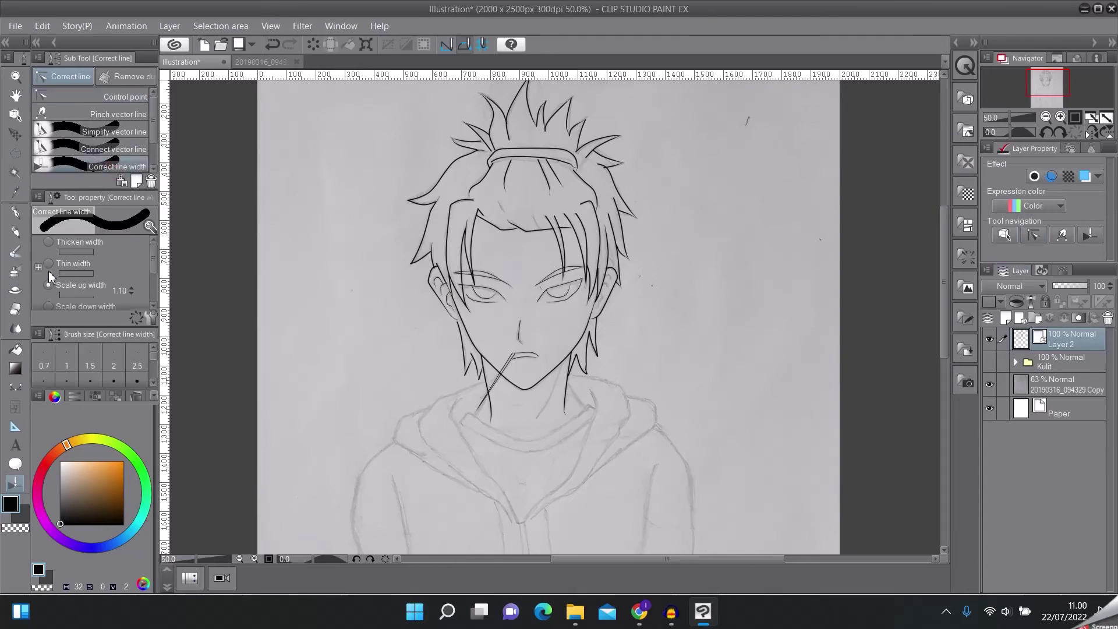